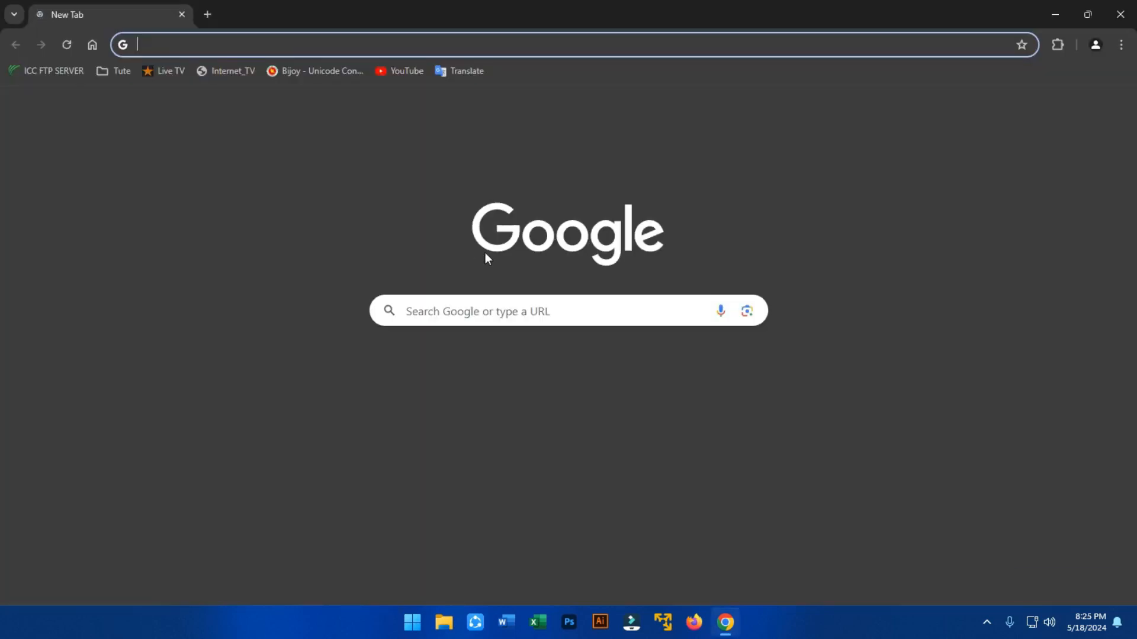
Click into the address bar of a new Google Chrome tab.
click(383, 49)
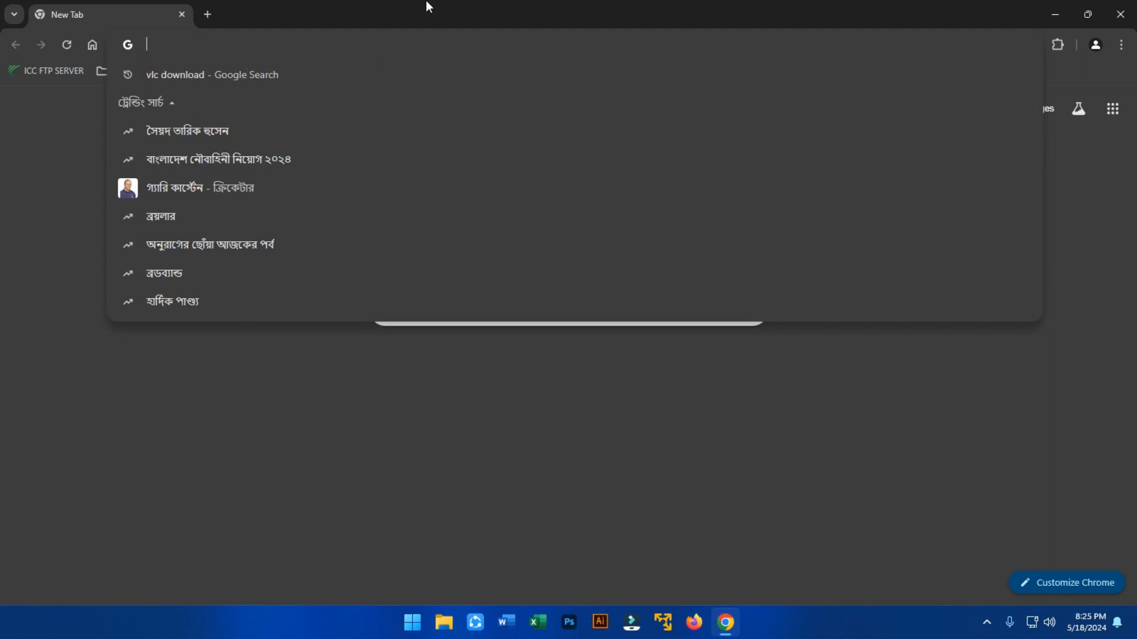
Go to canva.com.
text(can)
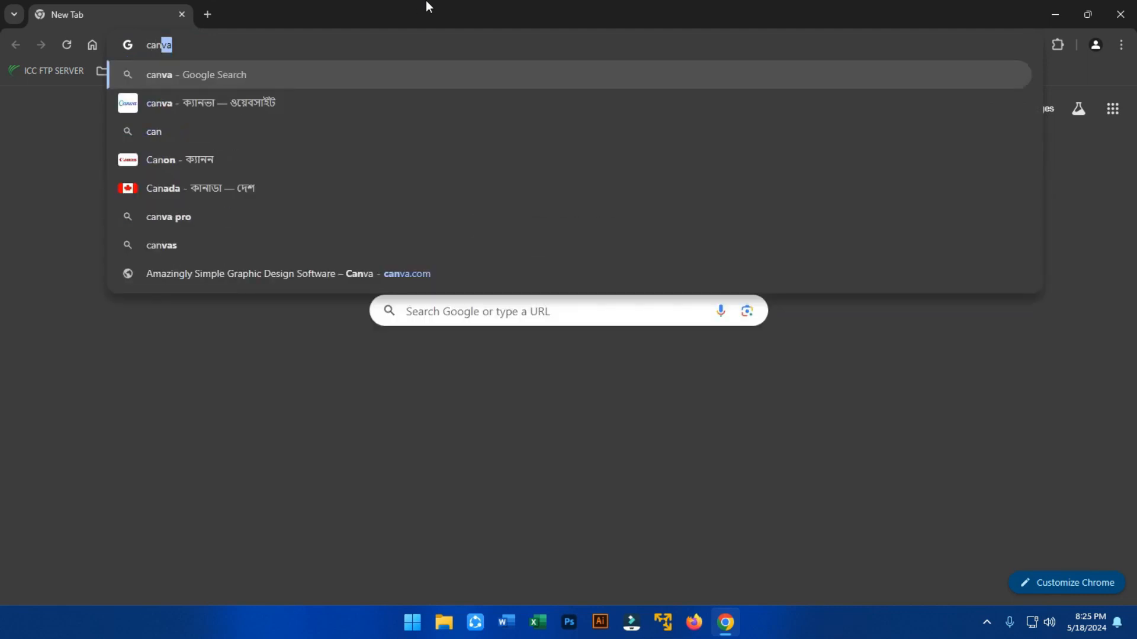
text(va.com)
key(Return)
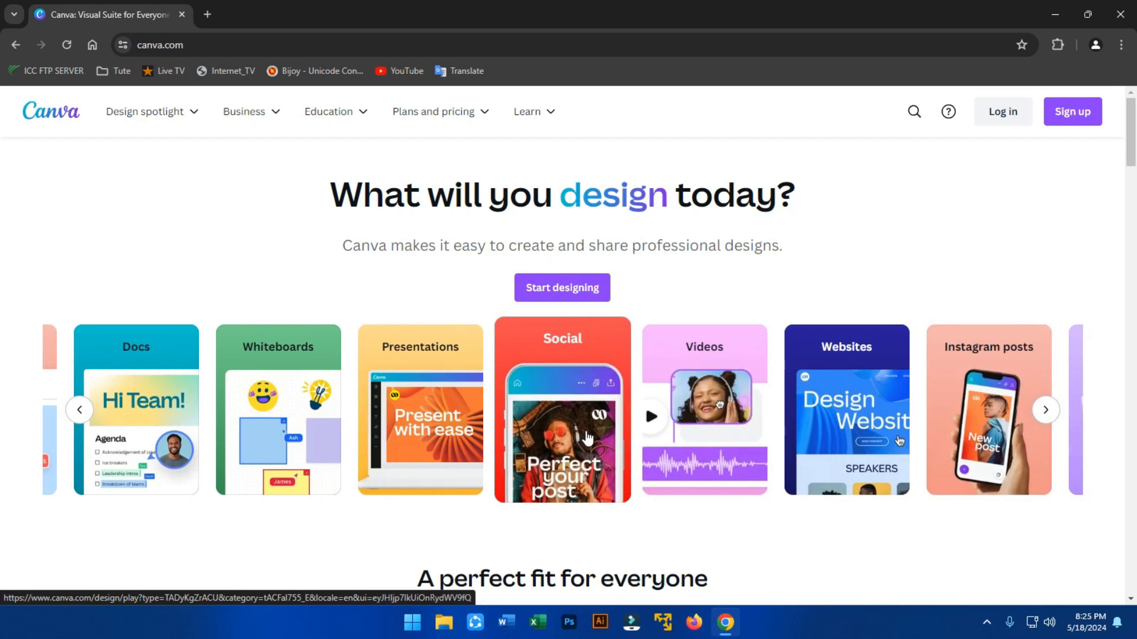
Log in to Canva with a Google account, submitting the account e-mail and password.
click(1004, 115)
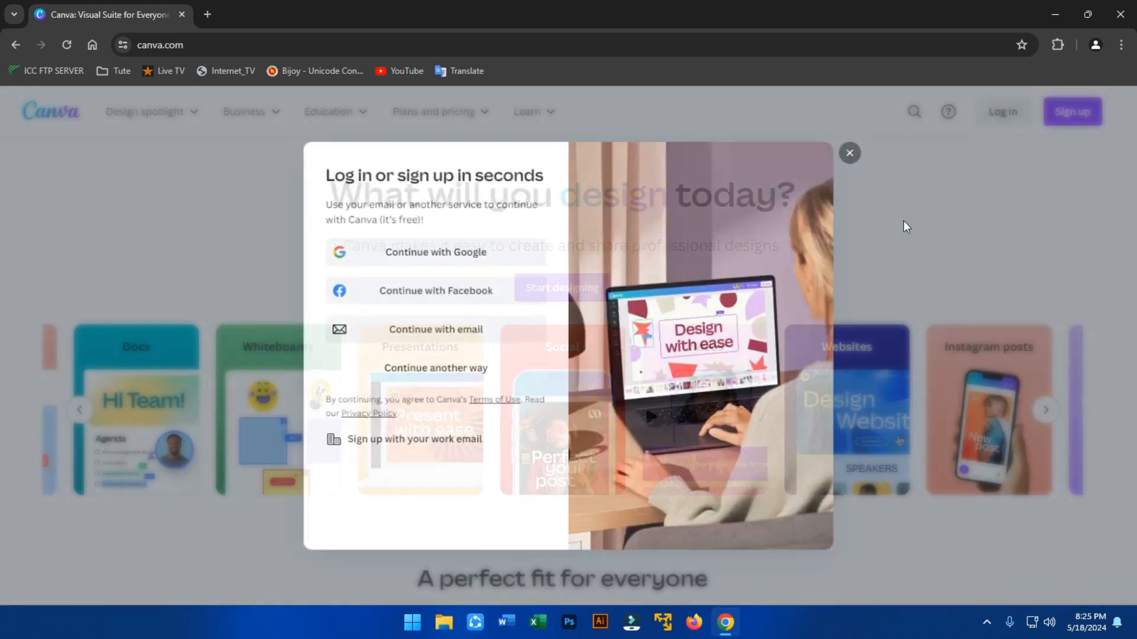
click(444, 261)
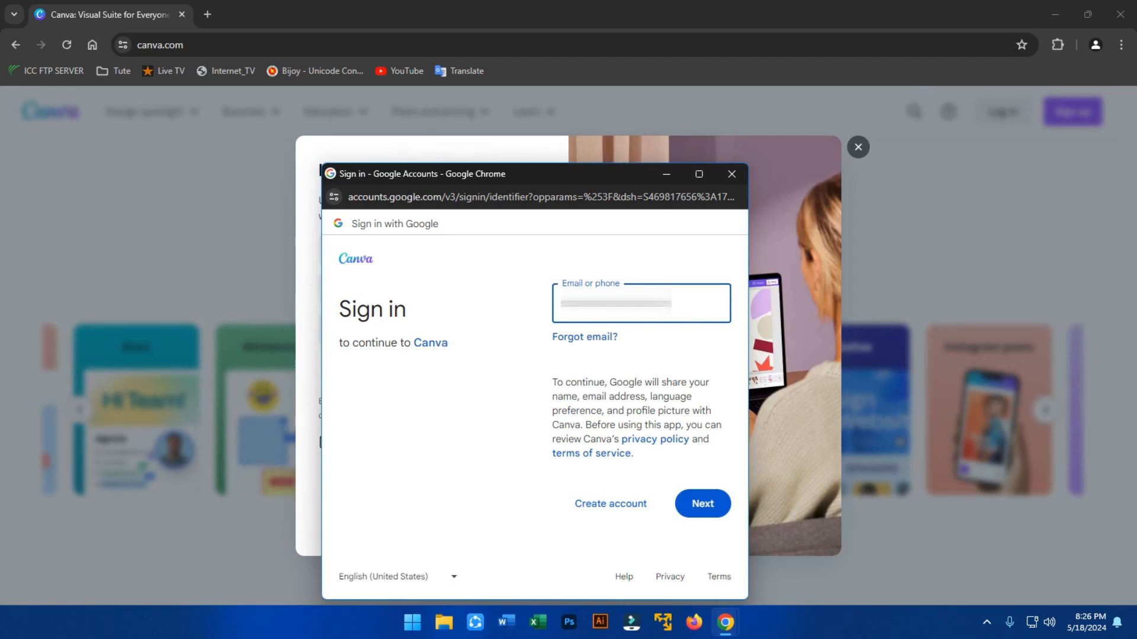
key(Return)
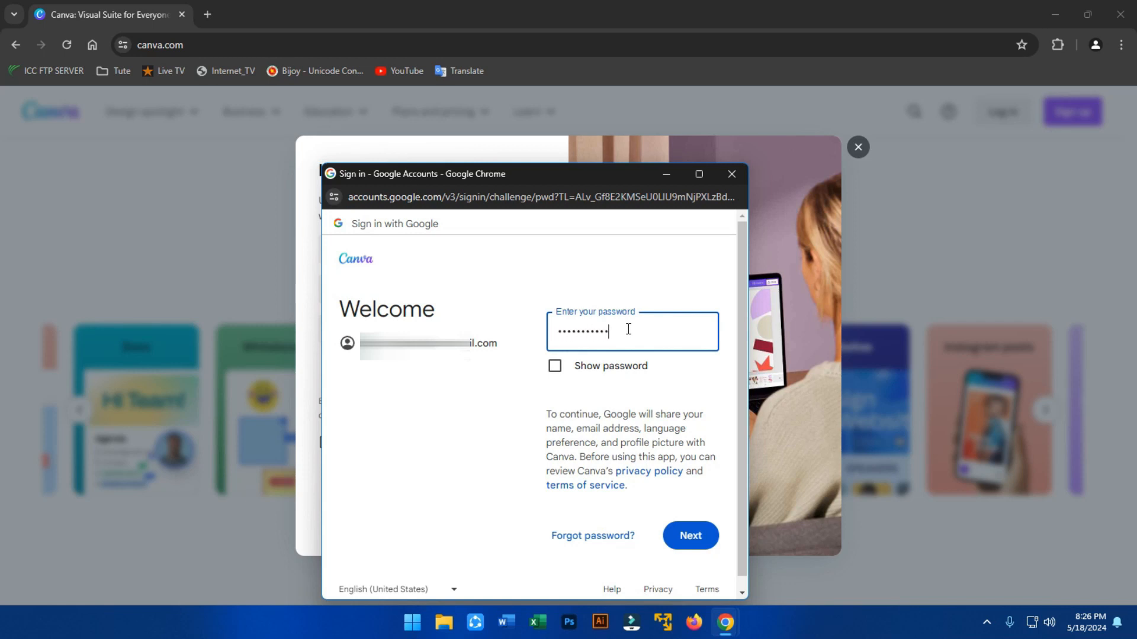
key(Return)
click(649, 448)
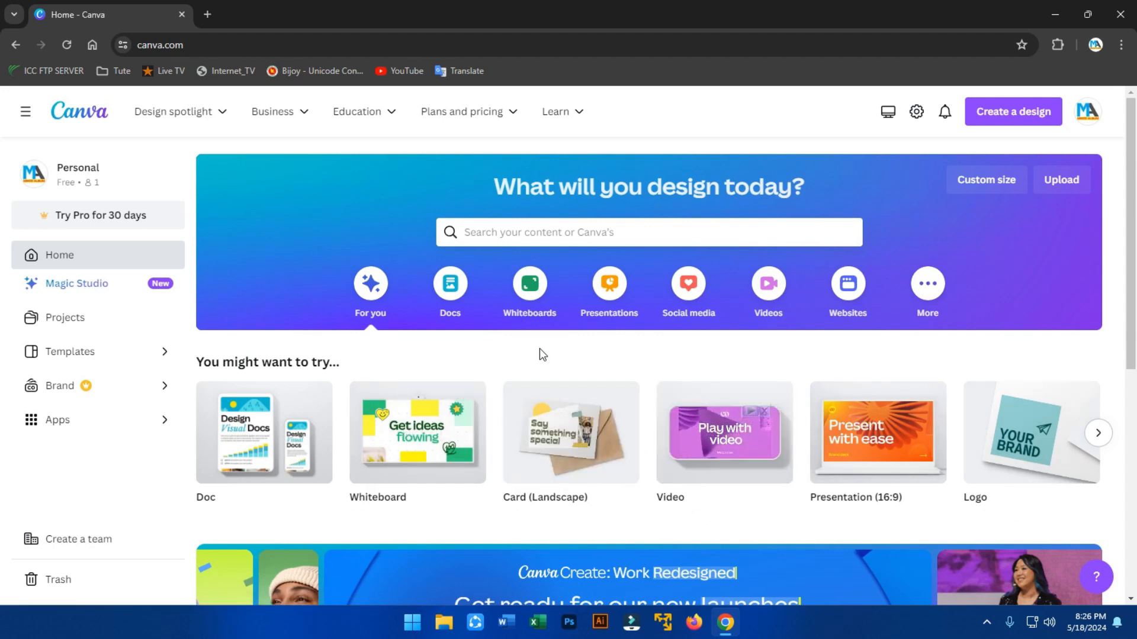
Search the home page for 'birthday card' and open the birthday cards template results.
mouse_move(414, 472)
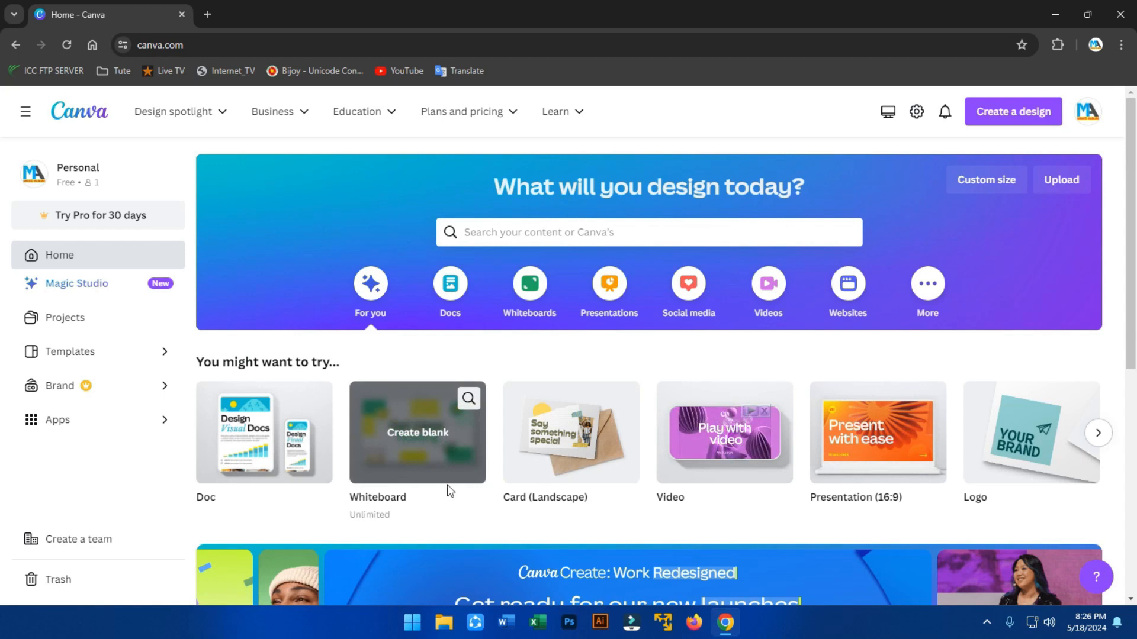
mouse_move(721, 453)
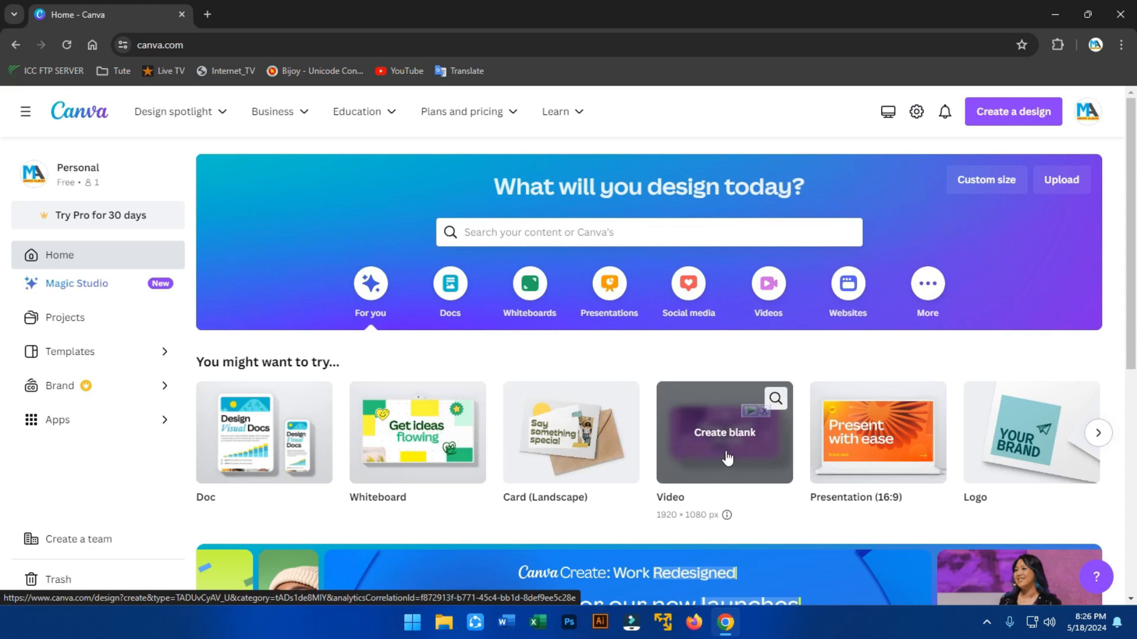
mouse_move(447, 461)
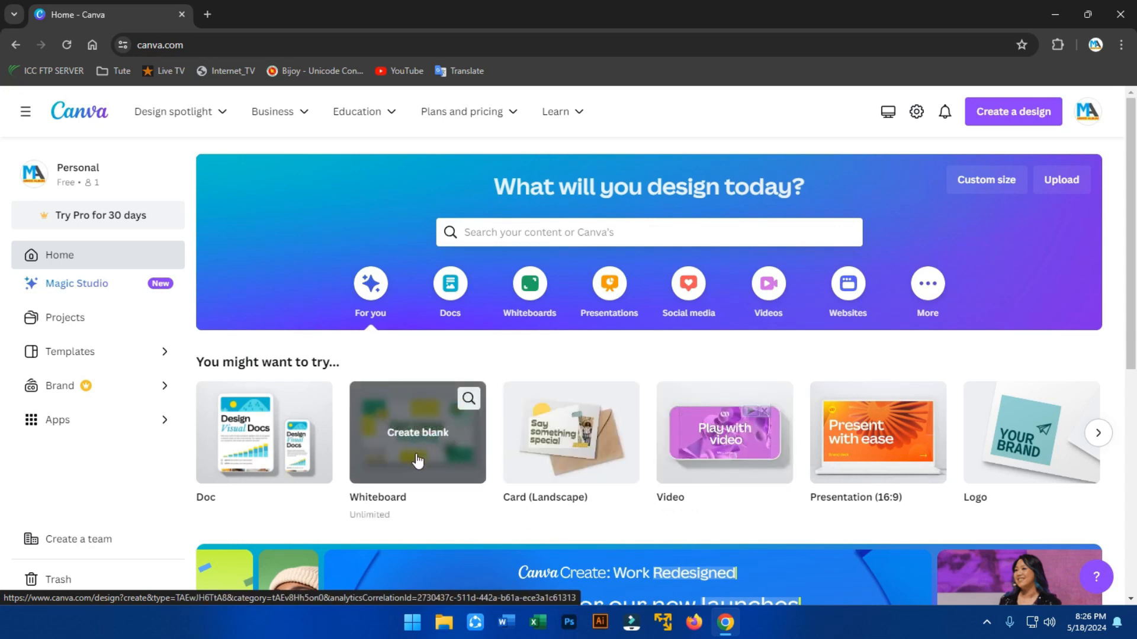
click(565, 232)
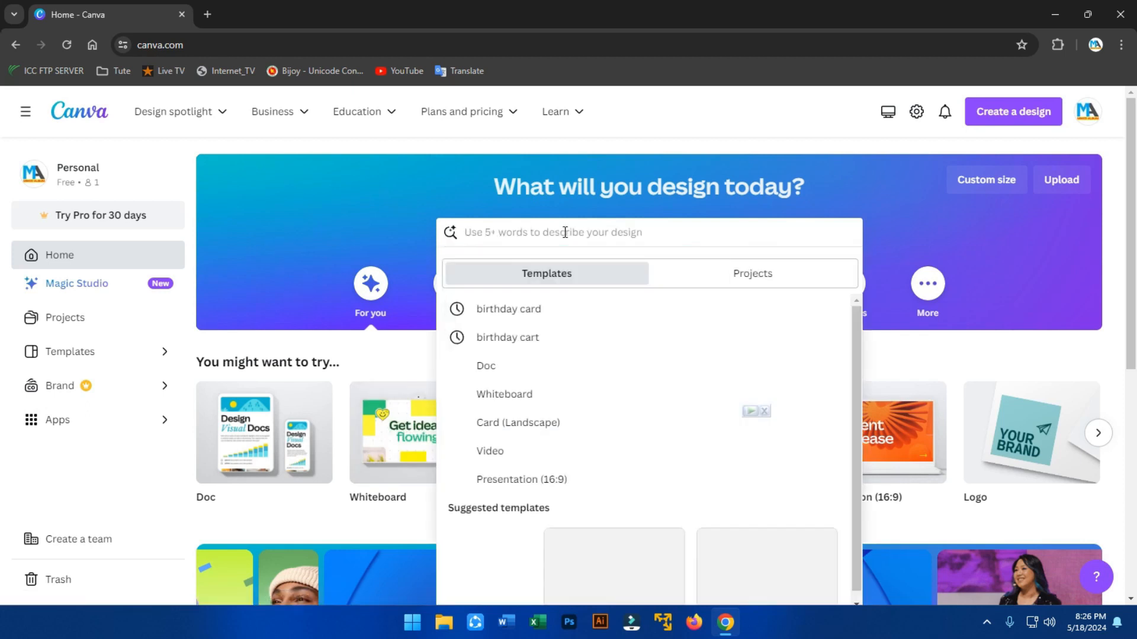
text(birt)
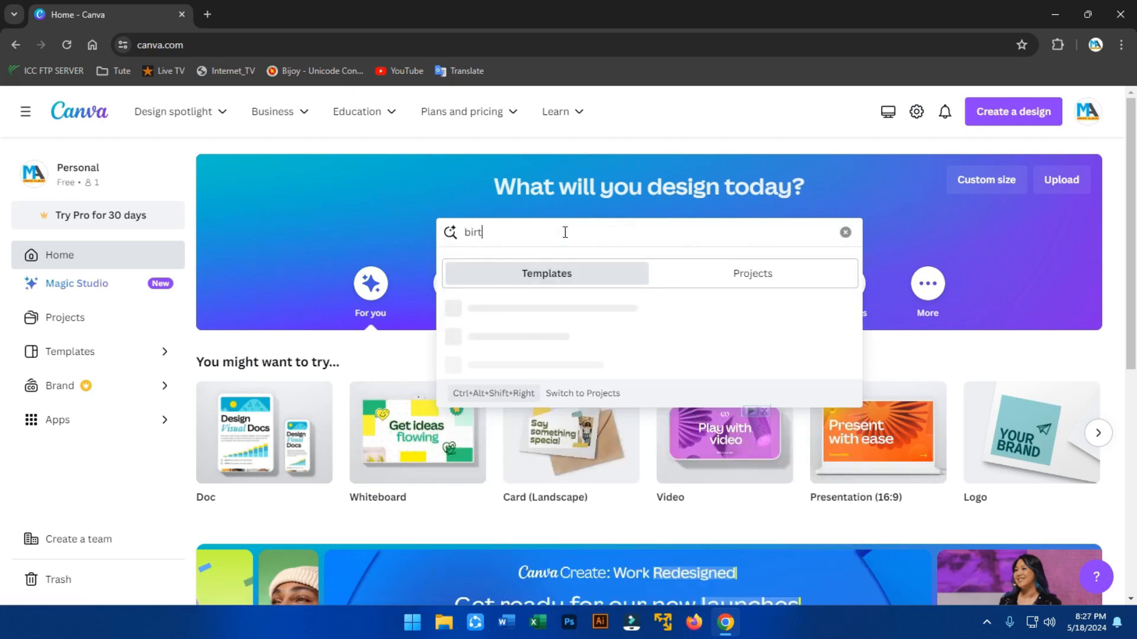
text(hday card)
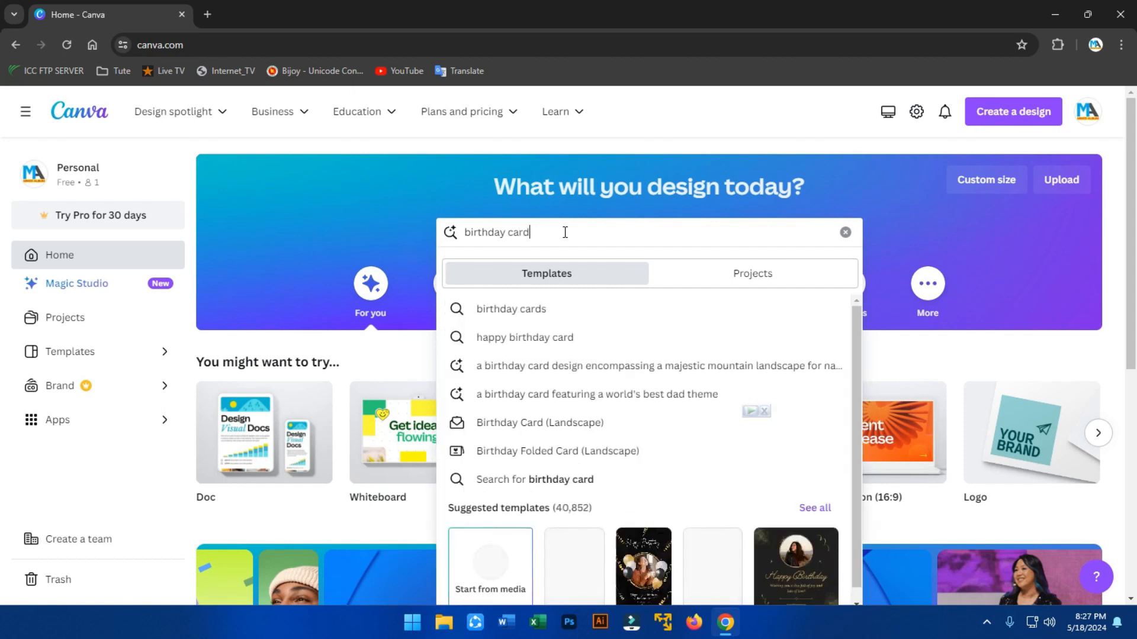
click(539, 317)
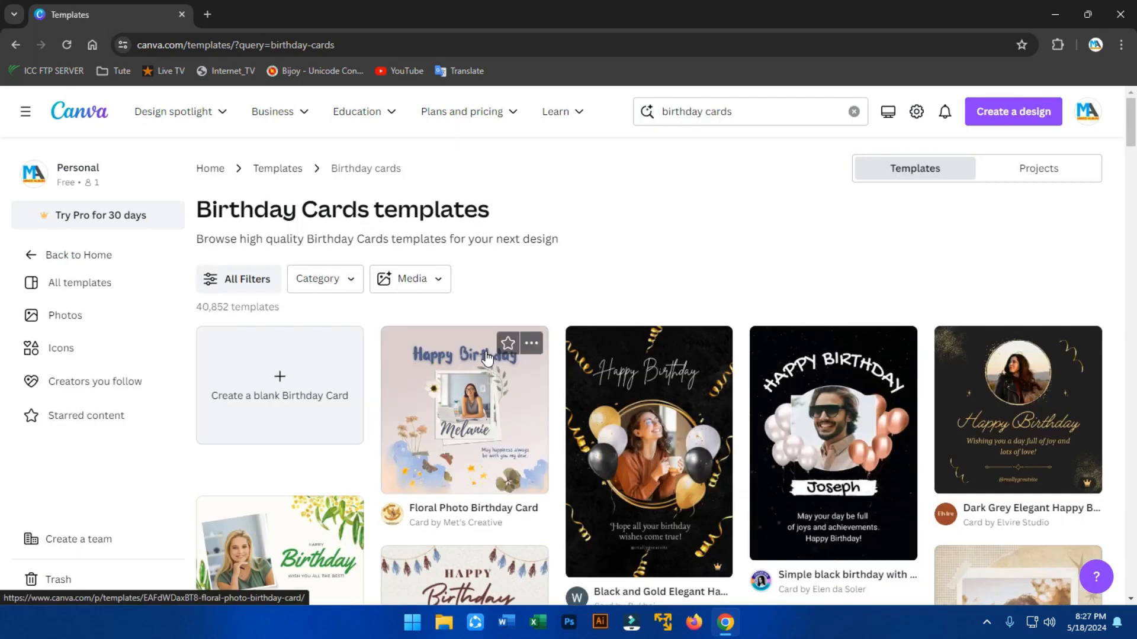
Browse the results and preview the White Black Modern Happy Birthday Card (Square) template.
scroll(417, 369, down, 5)
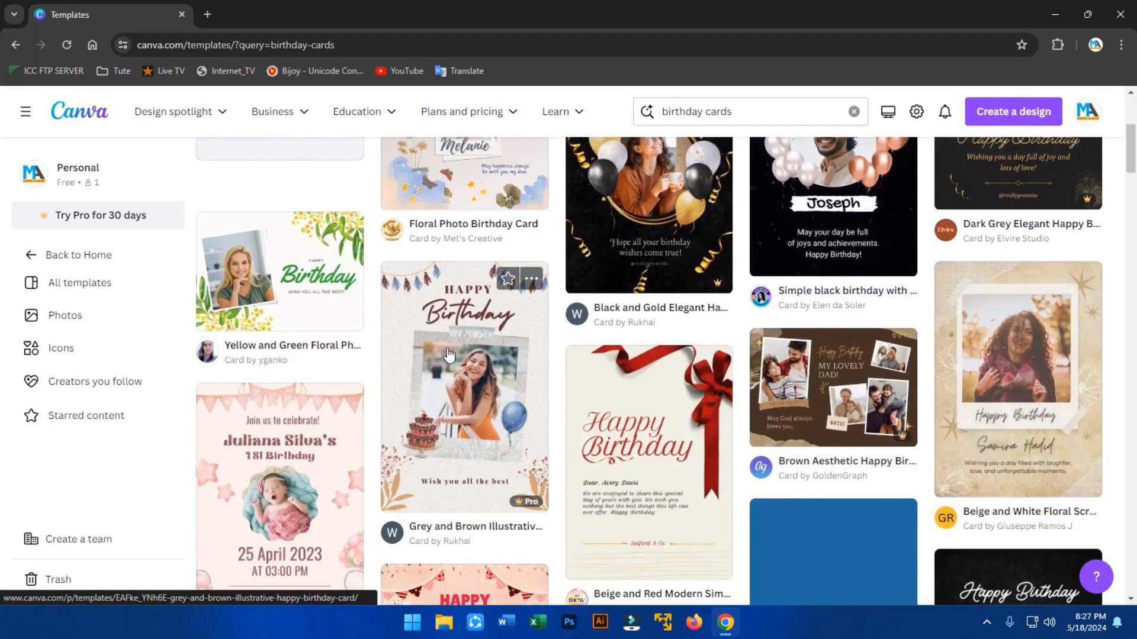
scroll(418, 368, down, 7)
scroll(462, 344, down, 5)
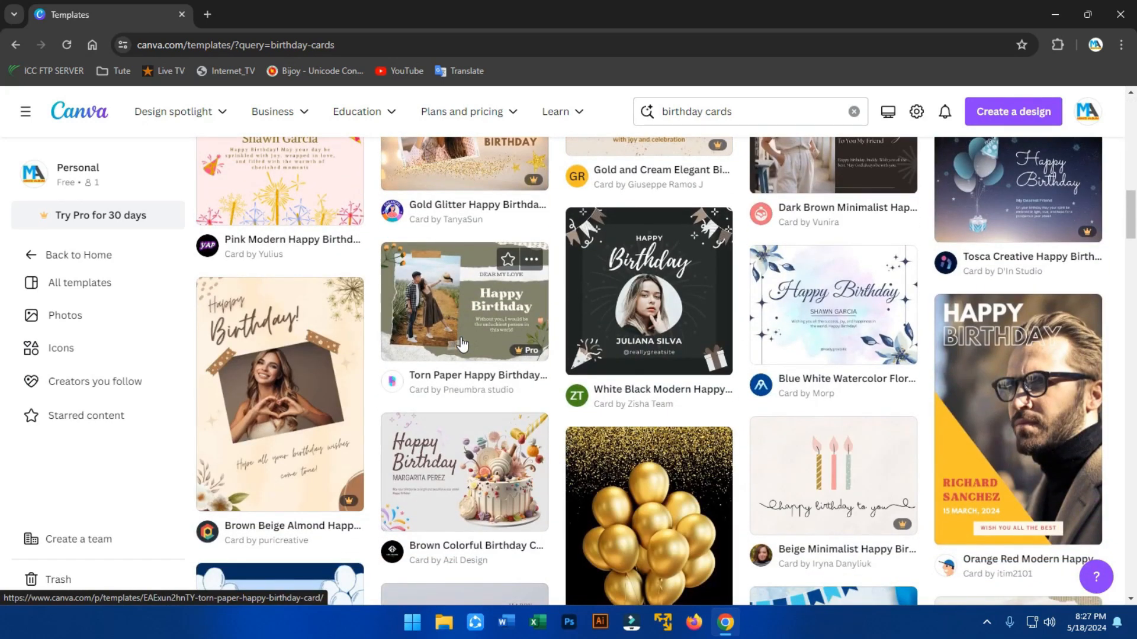
scroll(463, 344, up, 3)
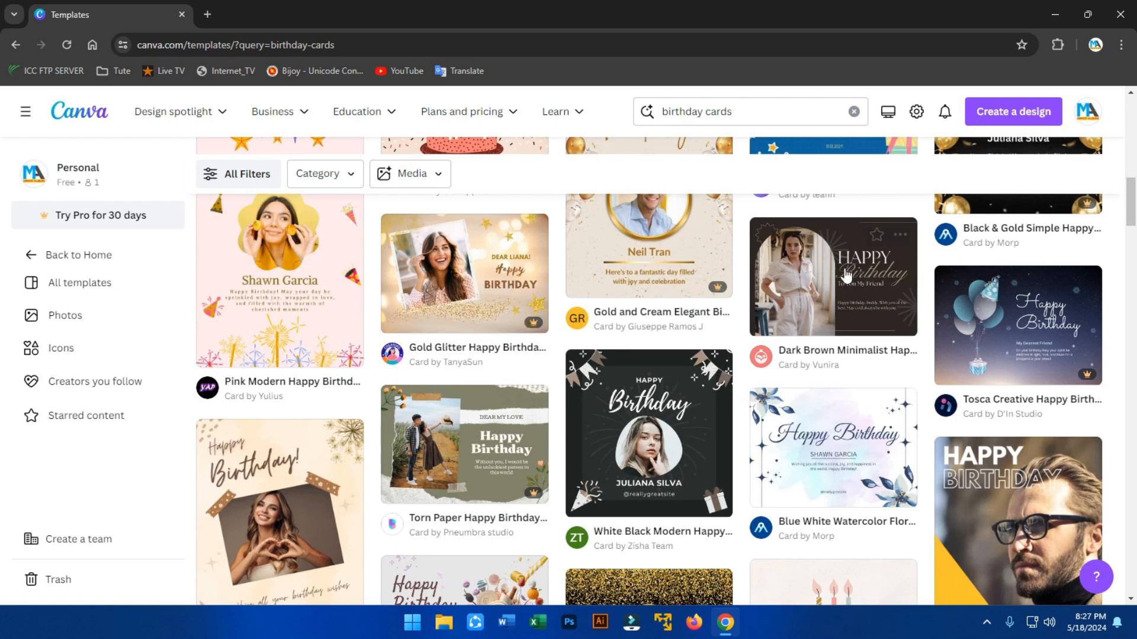
scroll(450, 402, down, 1)
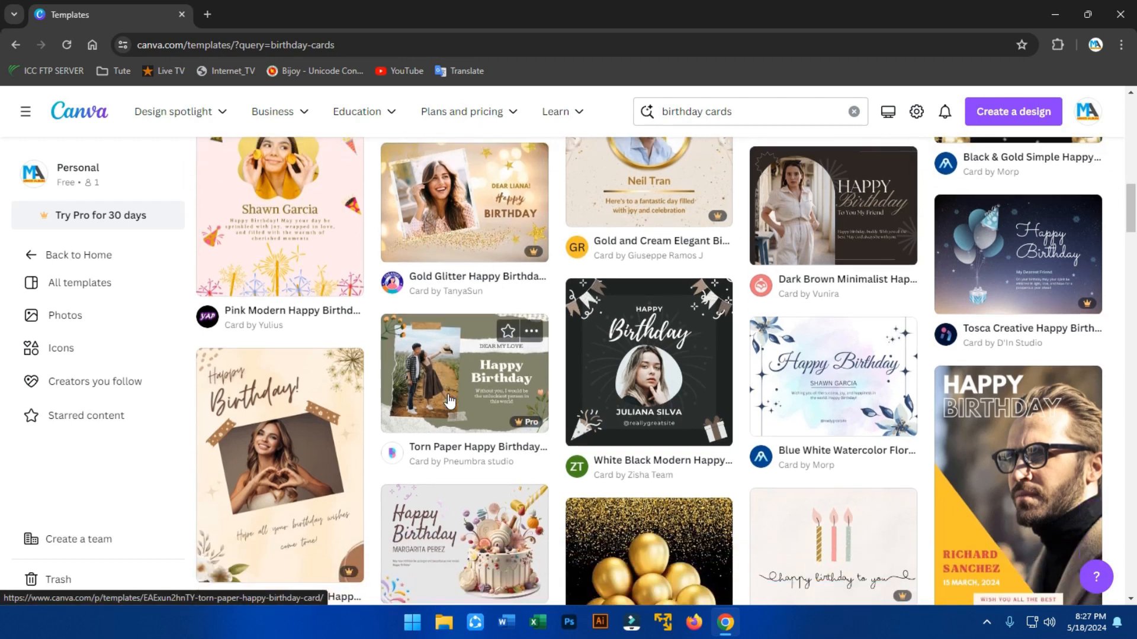
scroll(448, 403, down, 2)
scroll(448, 403, up, 3)
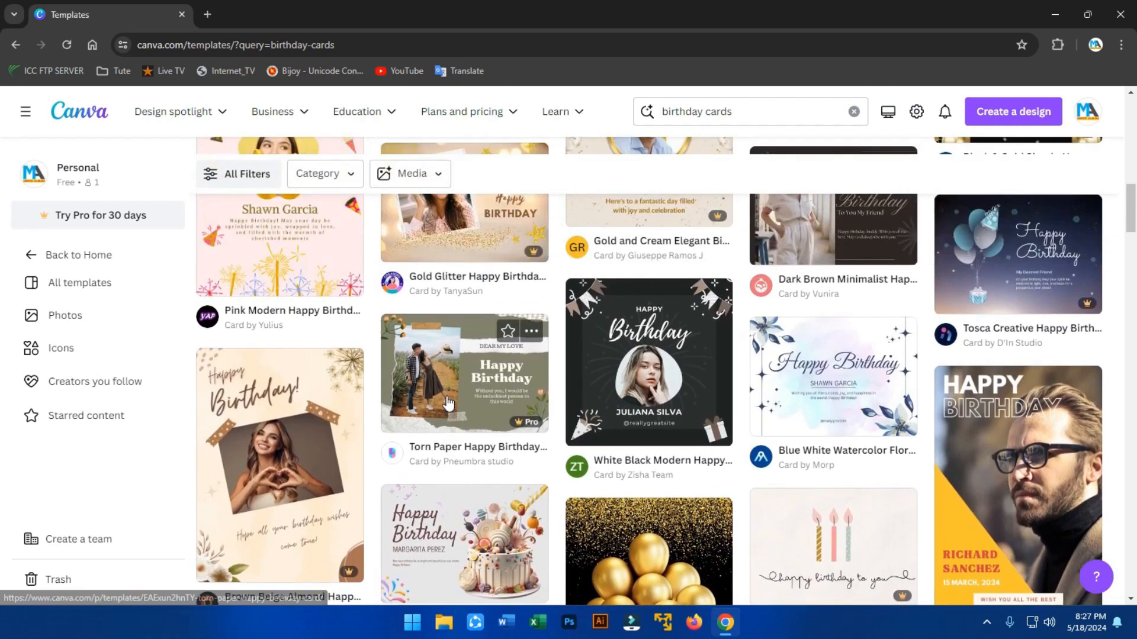
scroll(448, 403, up, 1)
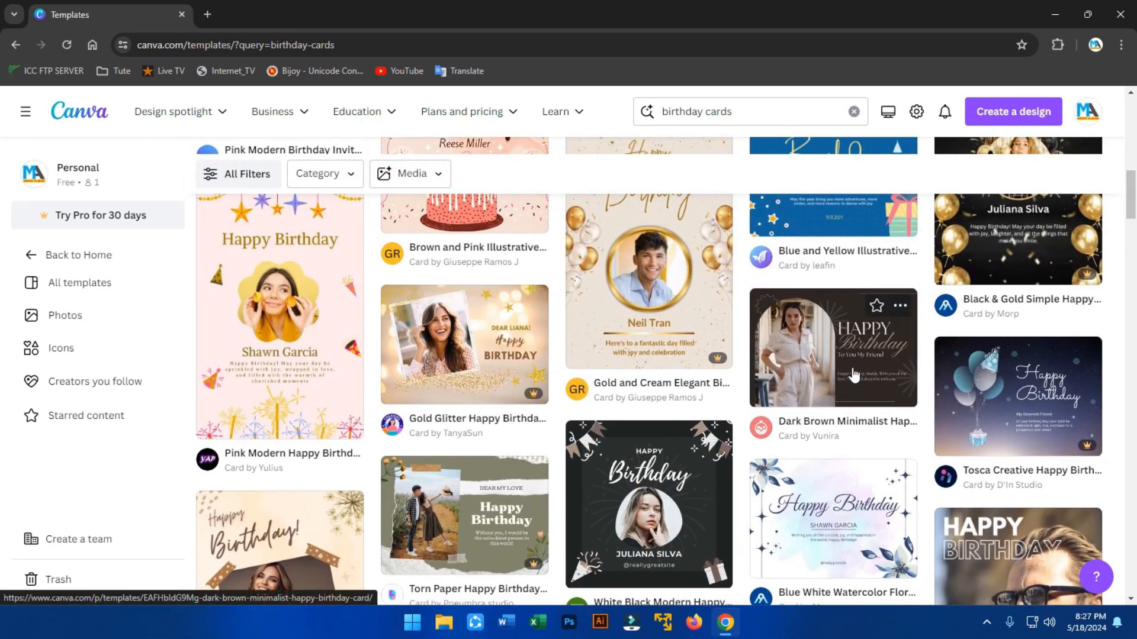
scroll(854, 374, down, 2)
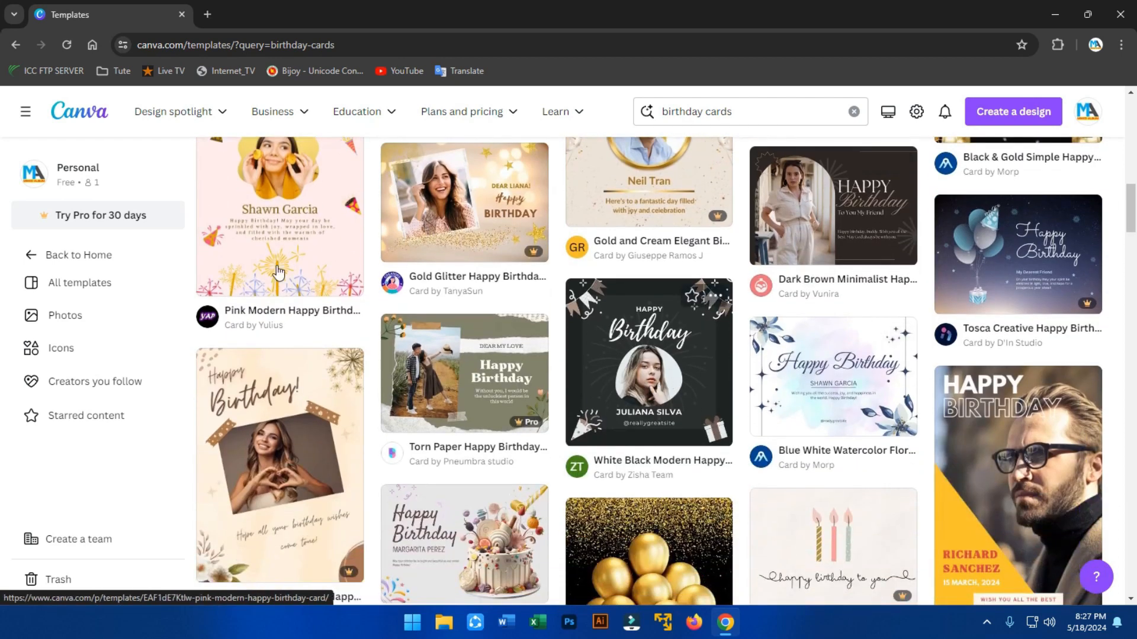
scroll(278, 239, up, 3)
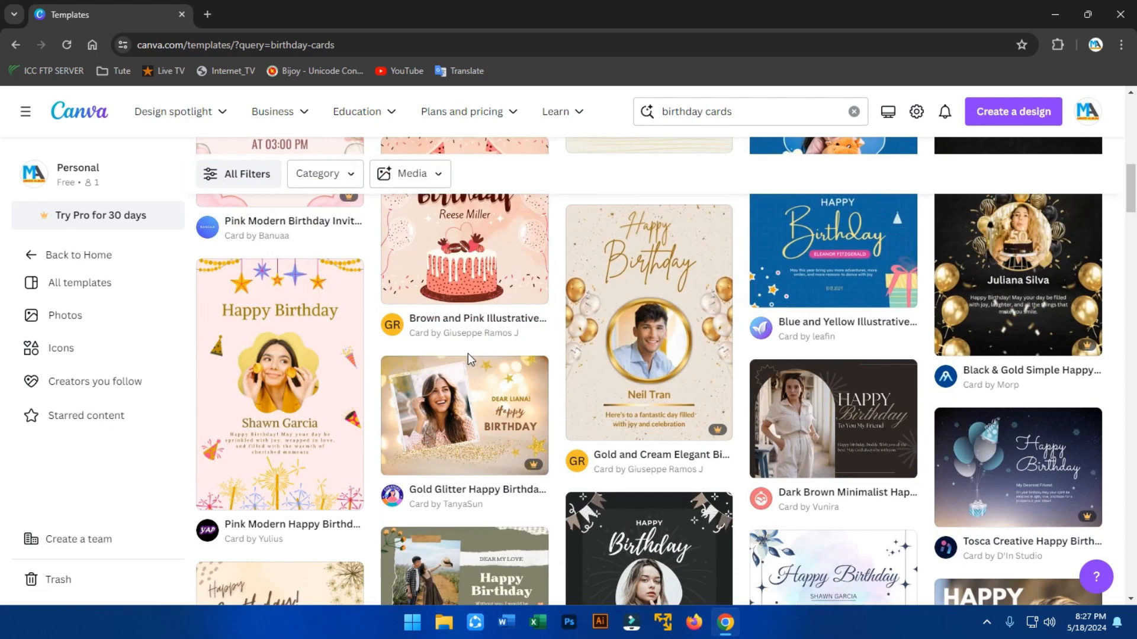
scroll(468, 353, down, 2)
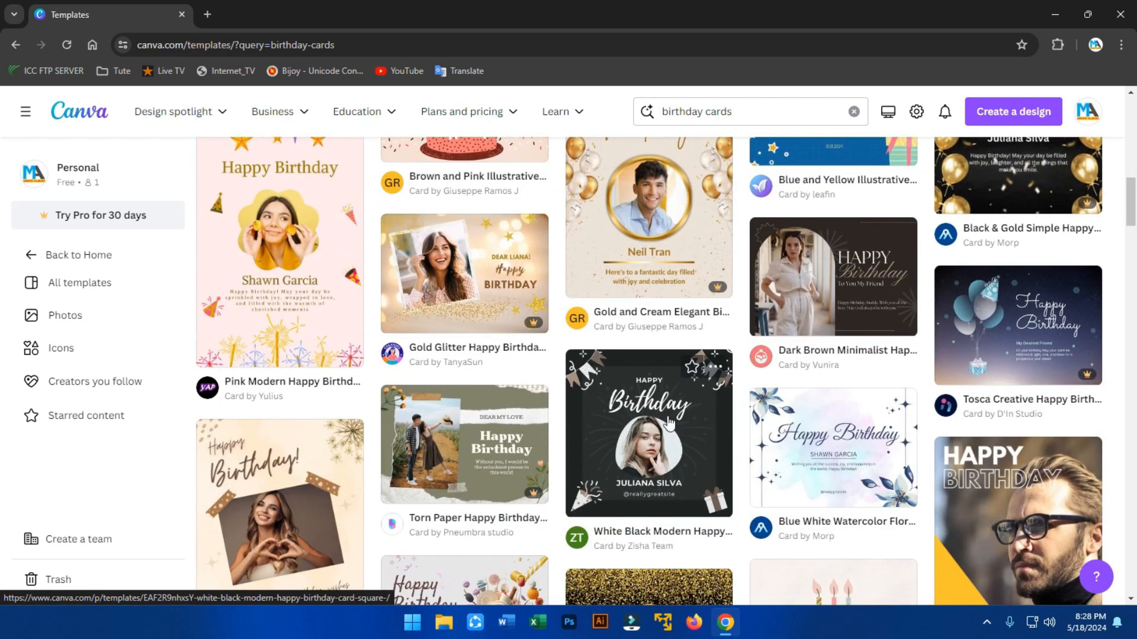
click(666, 447)
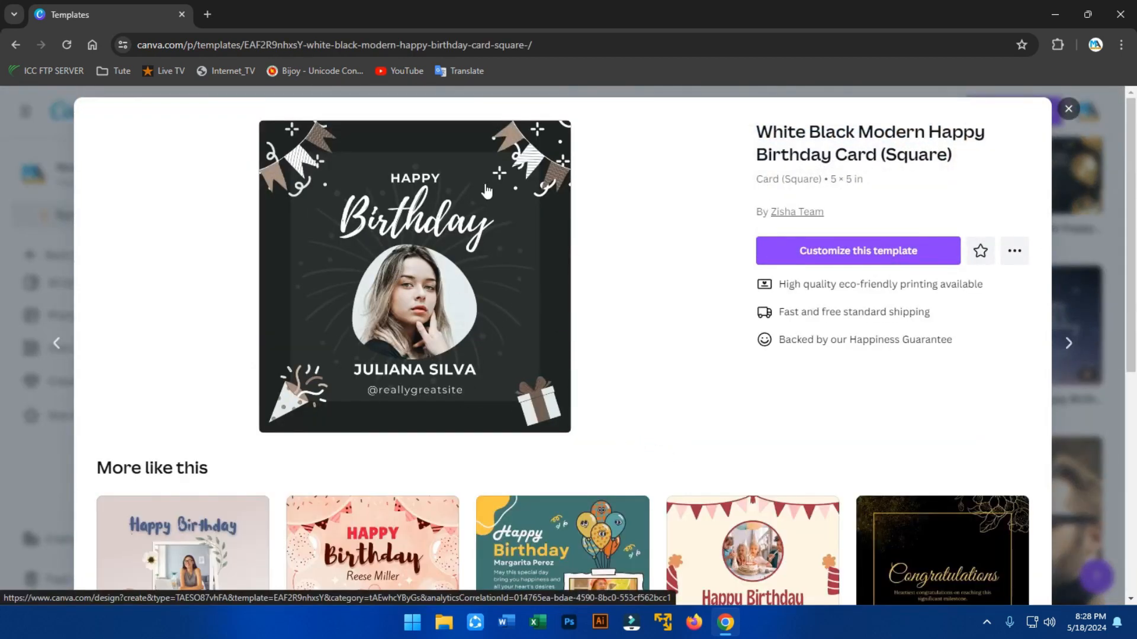
Start a new design from the template and begin editing the name text under the photo.
click(875, 258)
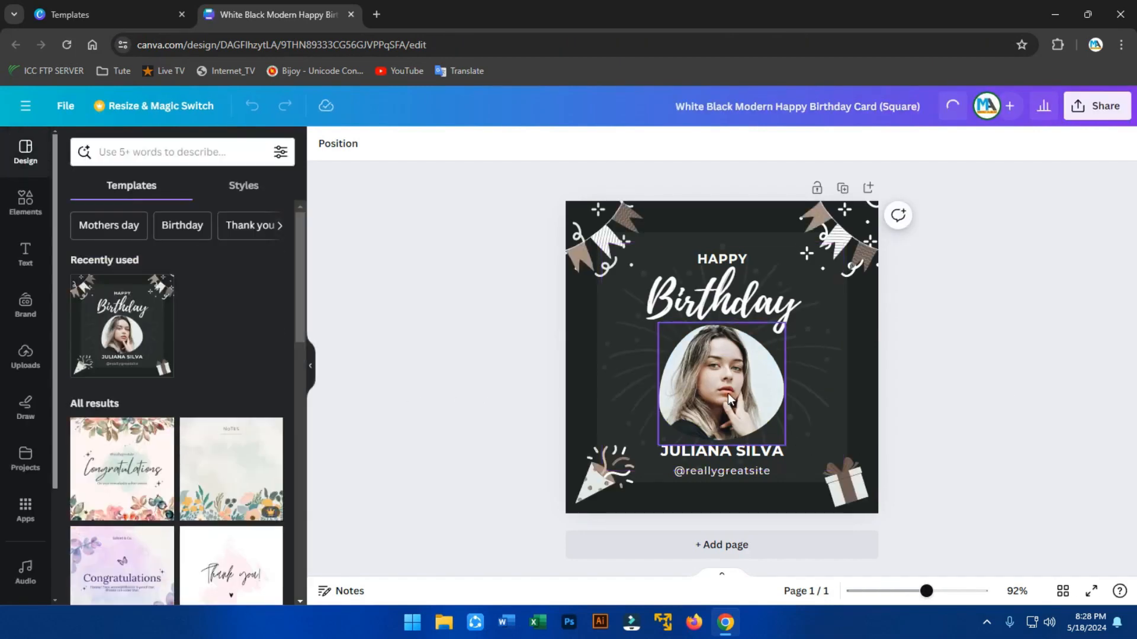
click(727, 393)
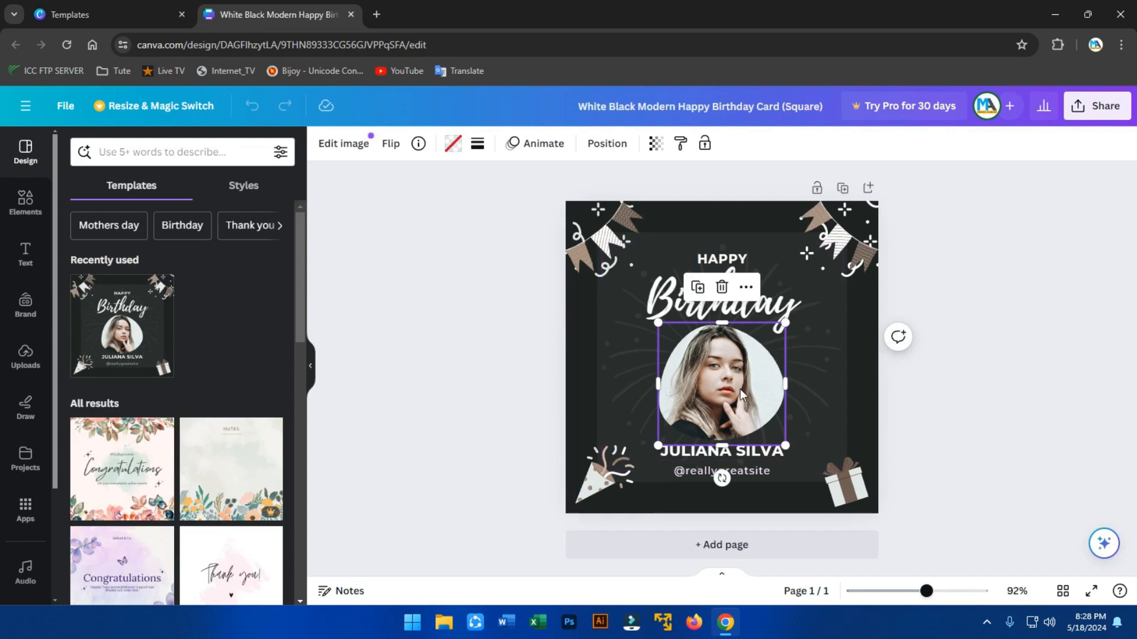
click(741, 264)
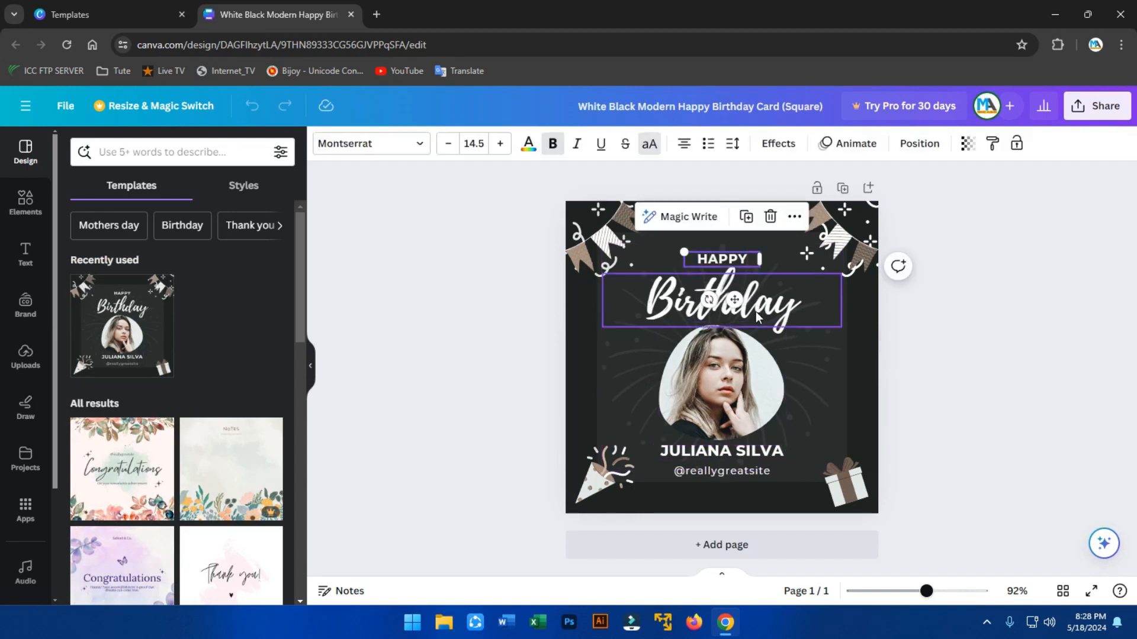
click(748, 451)
click(748, 451)
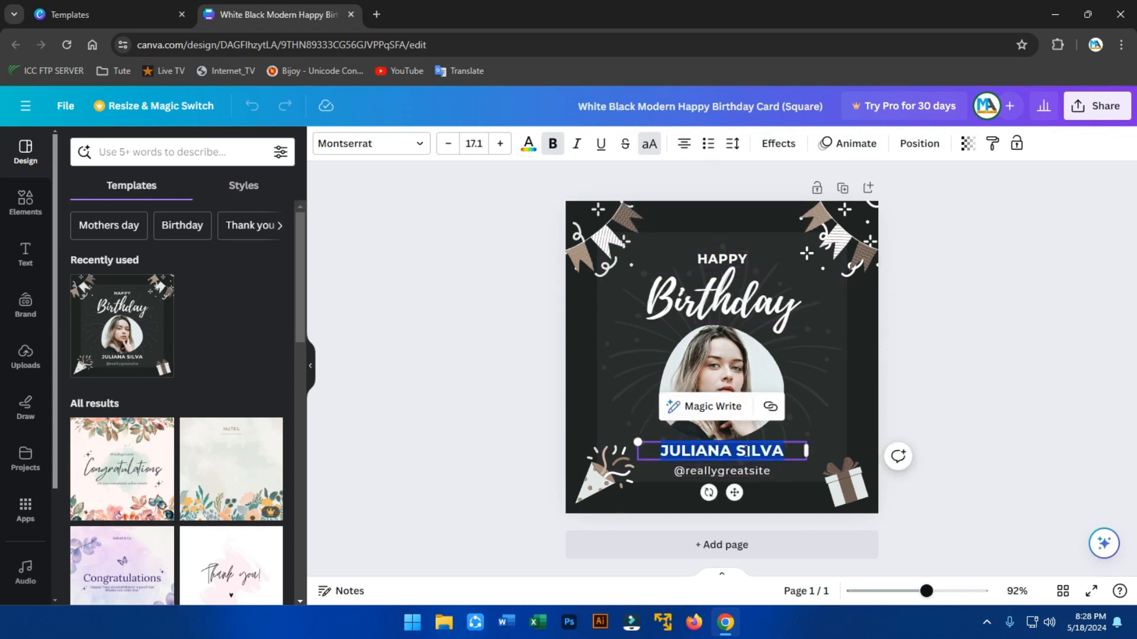
click(745, 451)
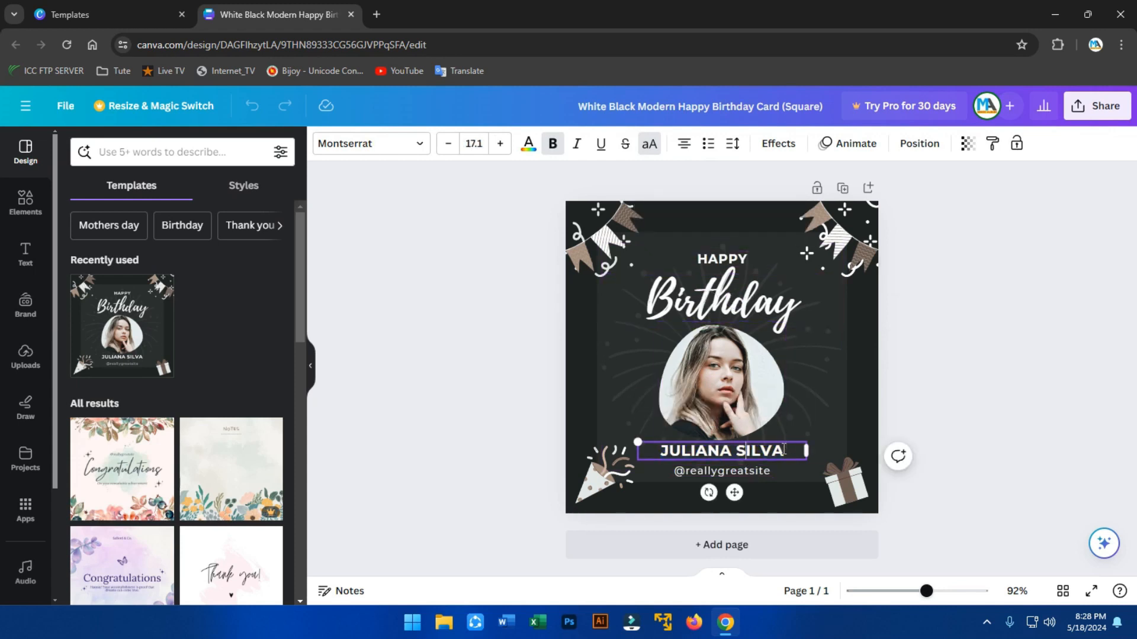
Replace the name line with the person's full name.
drag(784, 453, 657, 443)
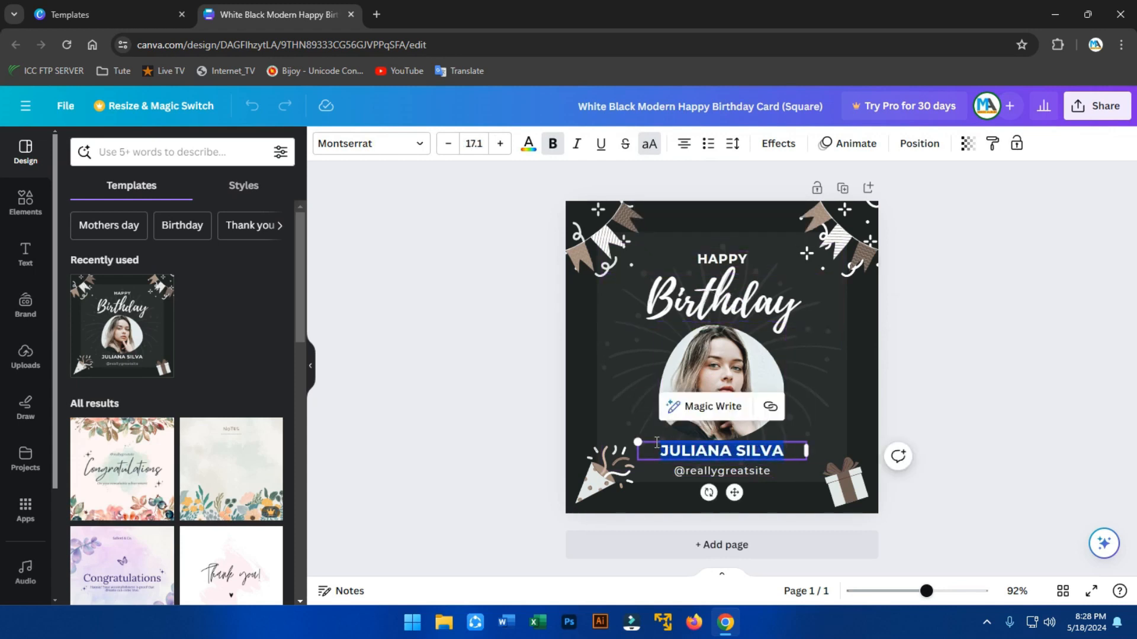
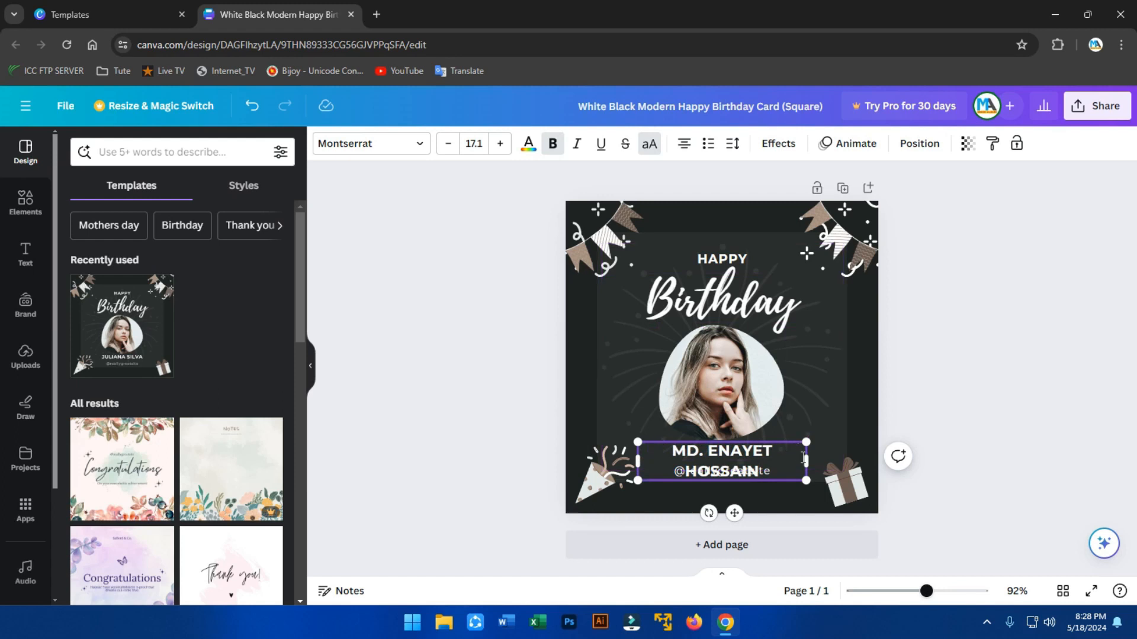
Widen the name text box so the name fits one line, and reduce its font to 15.4.
drag(805, 441, 827, 437)
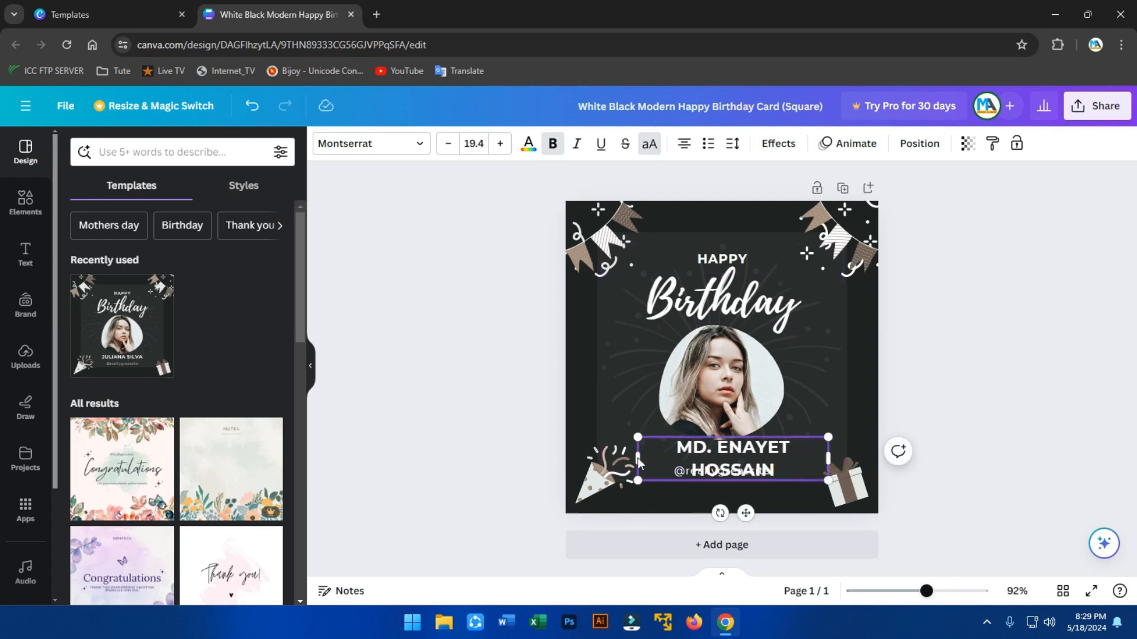
drag(635, 457, 626, 457)
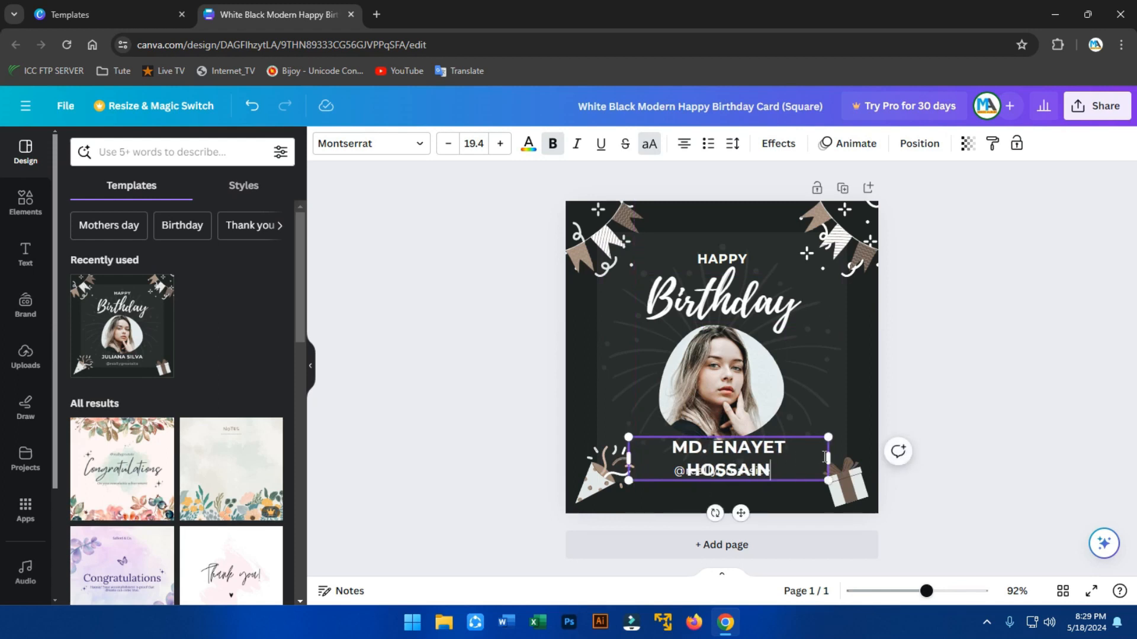
drag(828, 456, 842, 456)
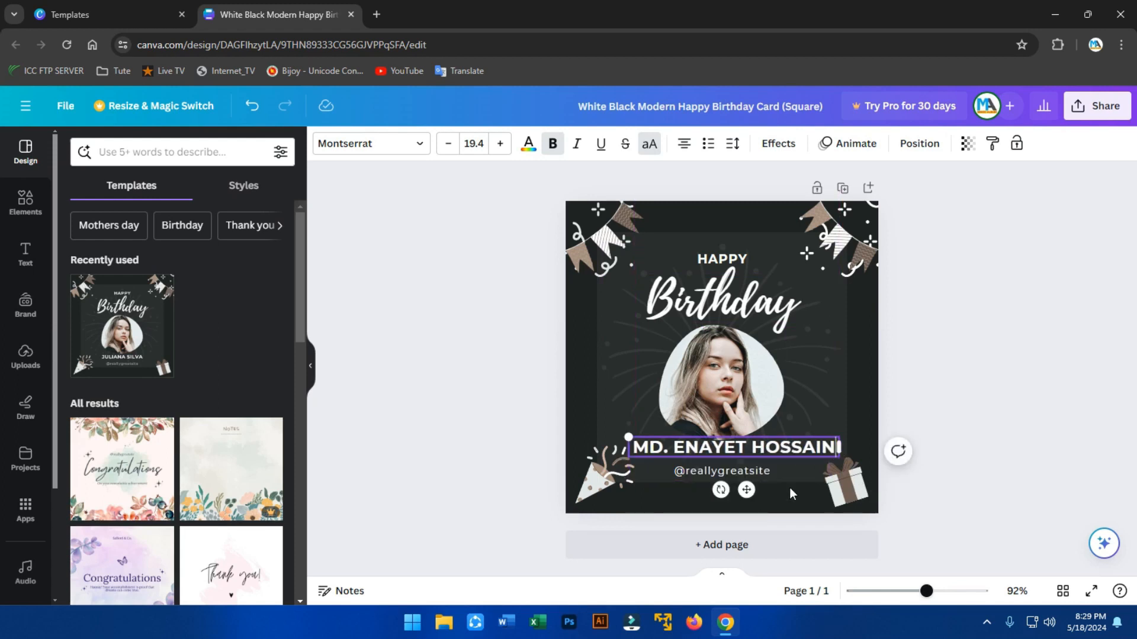
click(448, 143)
click(449, 143)
click(448, 143)
click(448, 144)
click(745, 472)
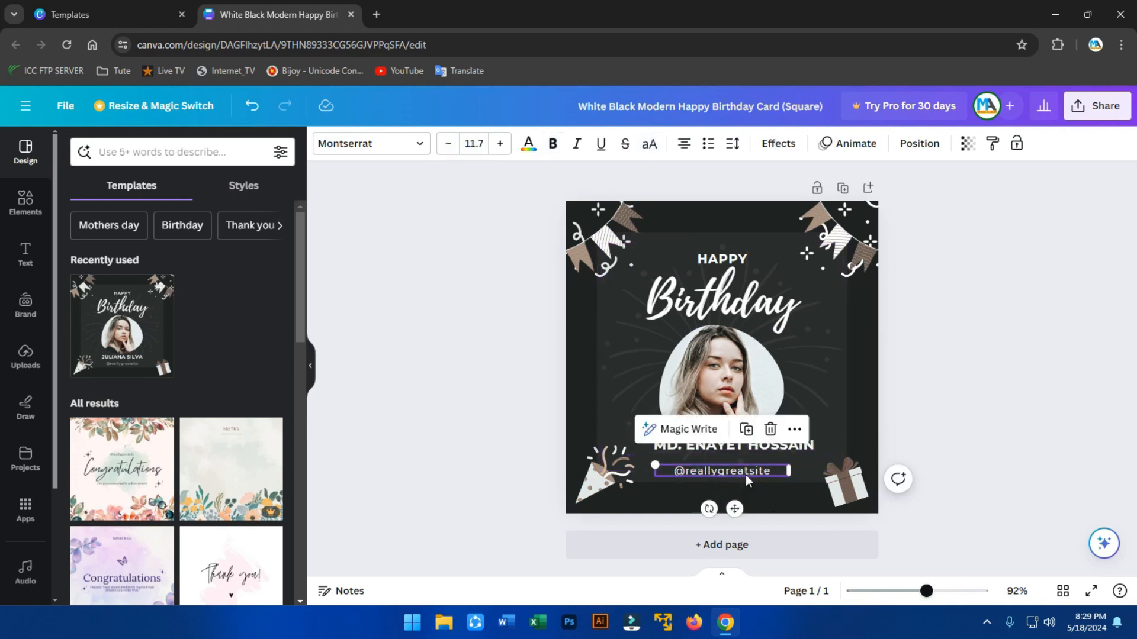
key(Delete)
click(744, 446)
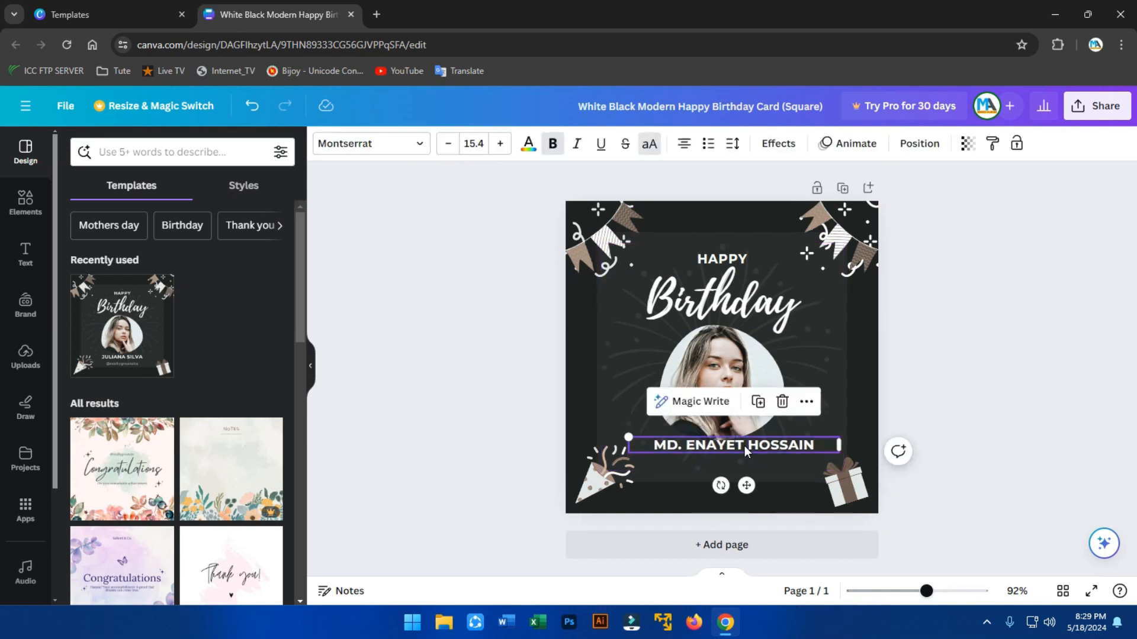
key(shift+Down)
key(shift+Down)
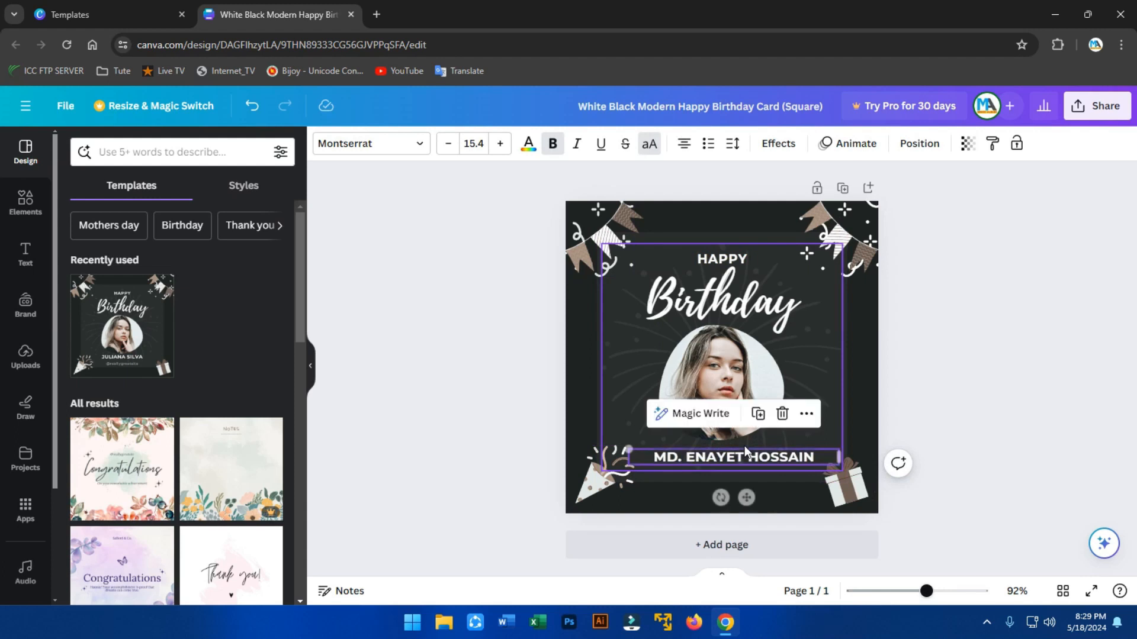
click(1039, 379)
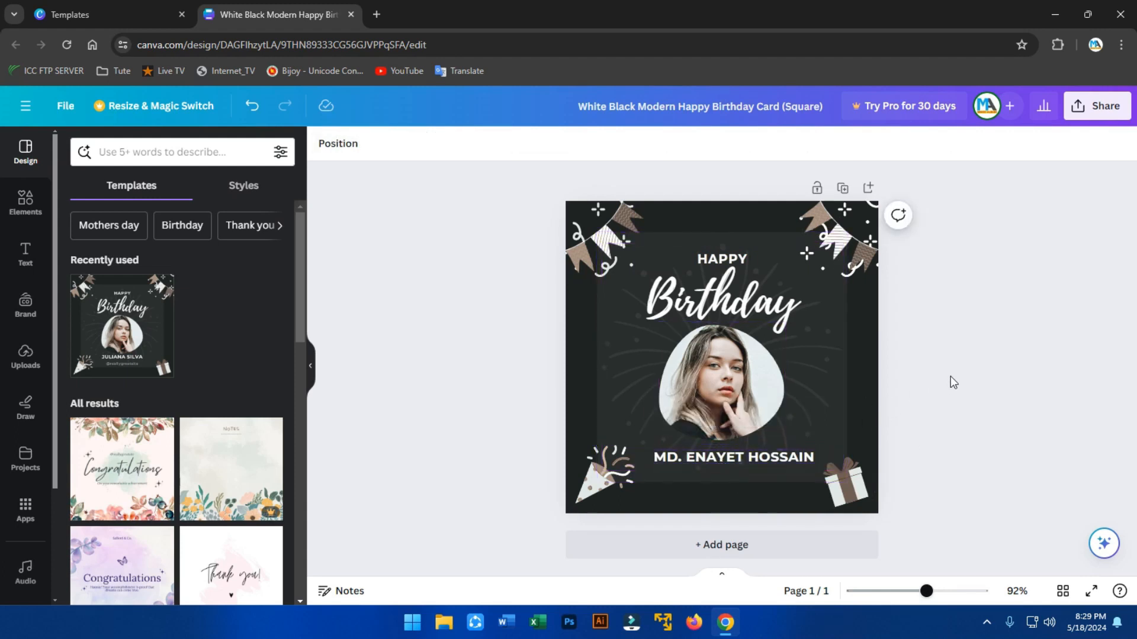
drag(754, 457, 746, 454)
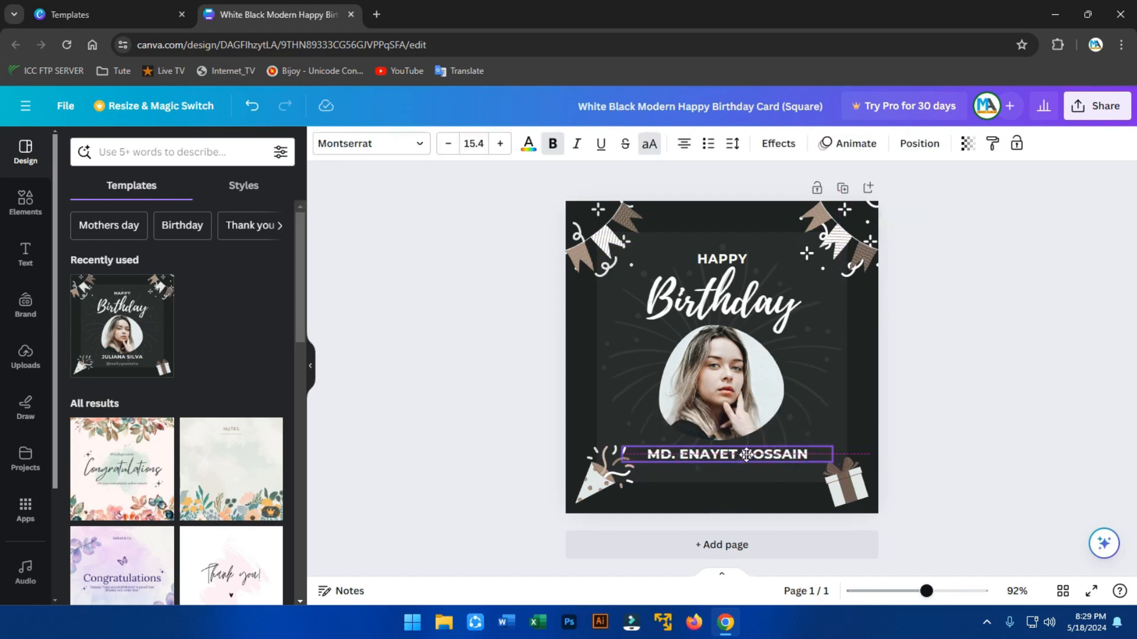
click(915, 354)
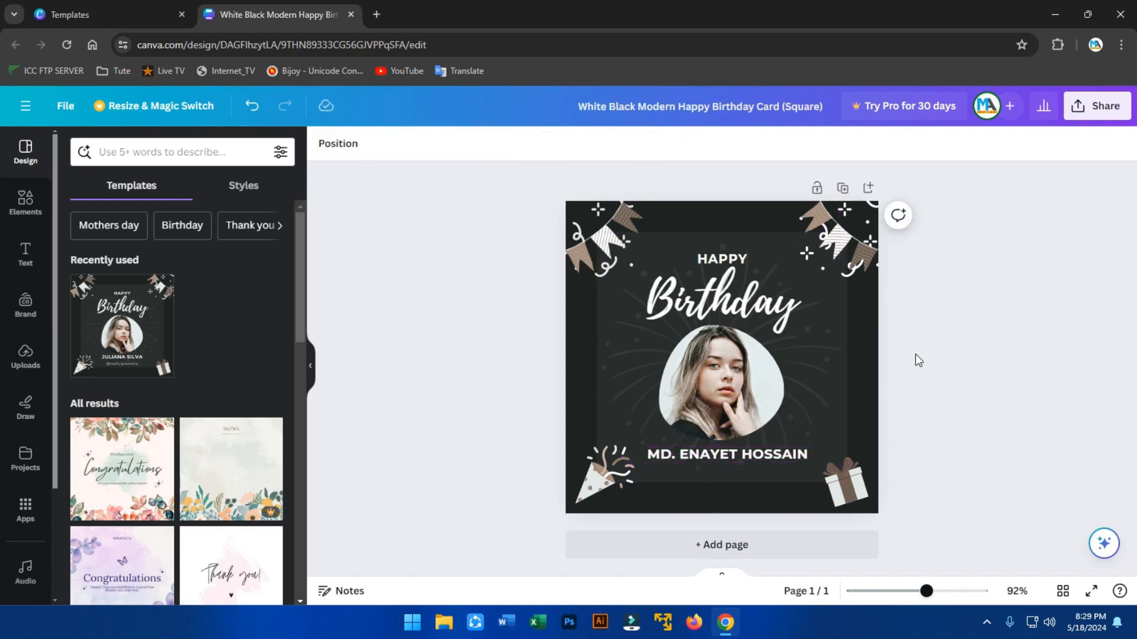
click(687, 372)
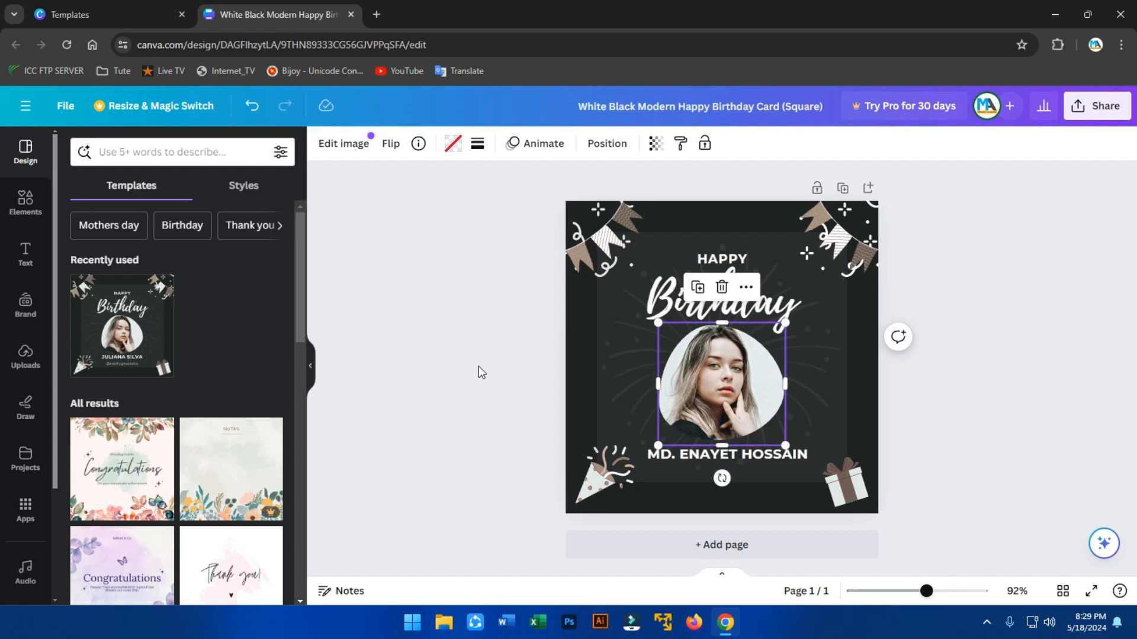
click(496, 361)
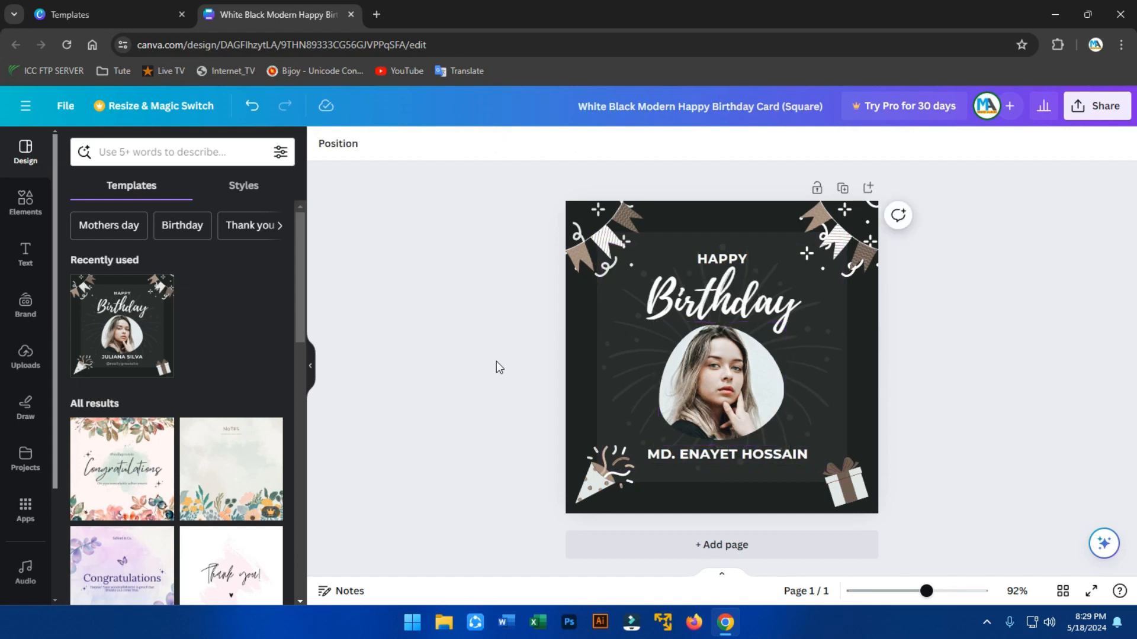
click(24, 217)
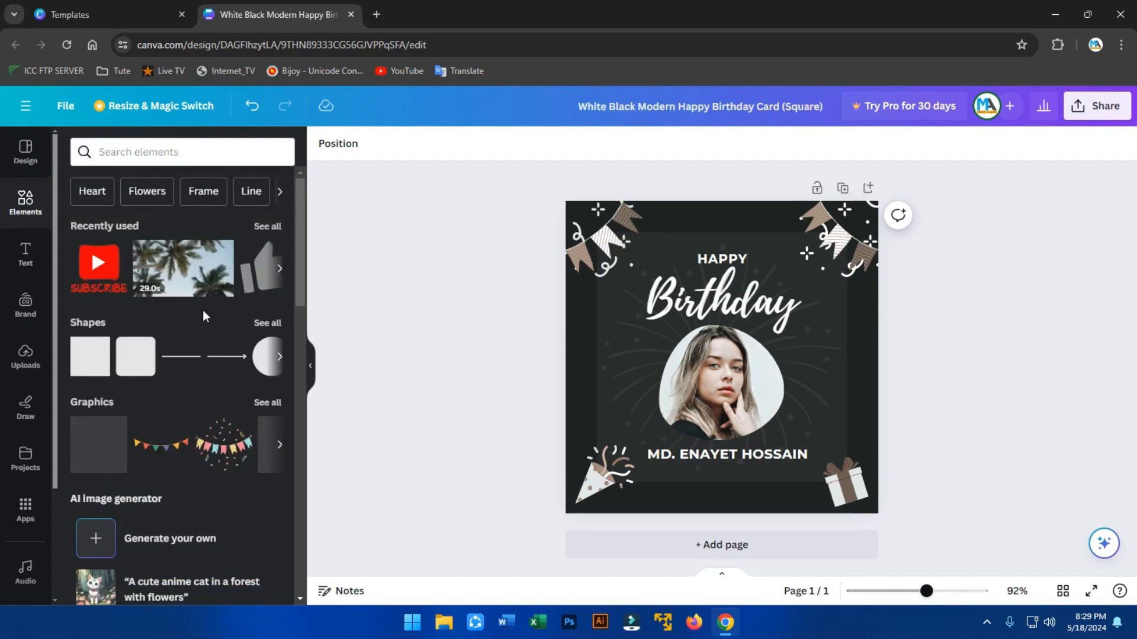
Open the full stock Photos library from Elements and place the cursor in its search box.
scroll(179, 320, down, 5)
scroll(179, 319, down, 5)
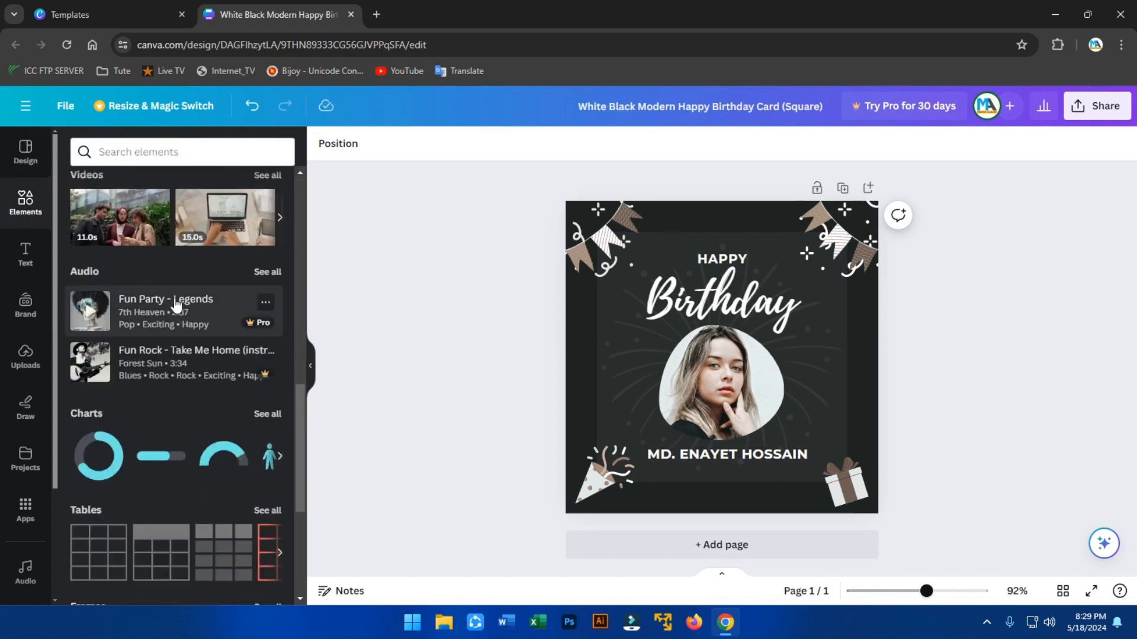
scroll(193, 502, up, 6)
scroll(193, 503, up, 2)
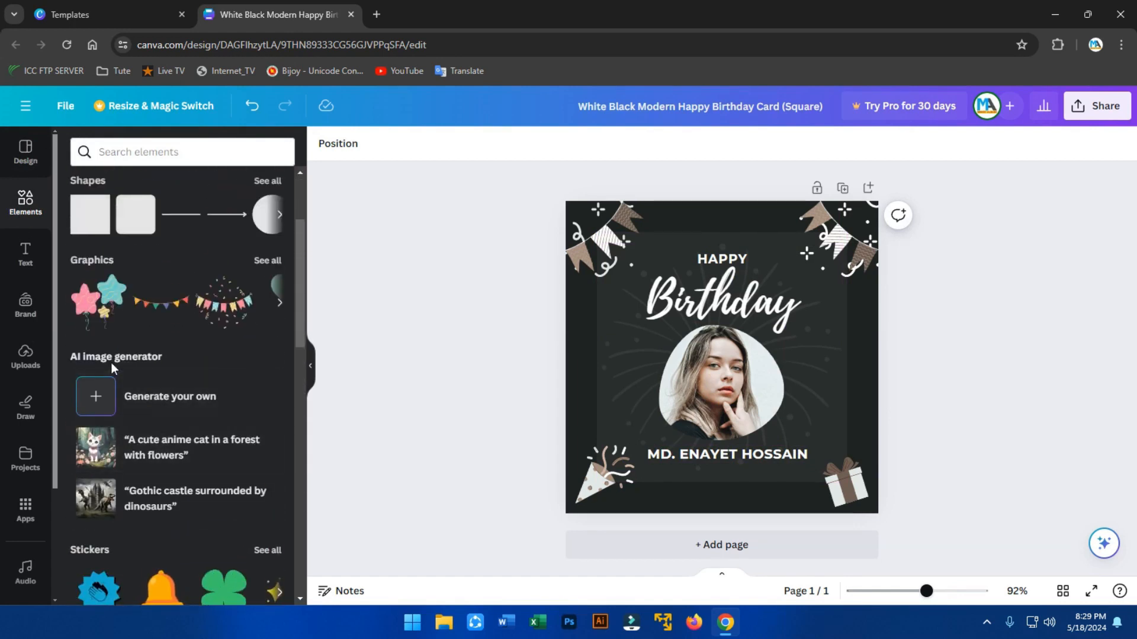
scroll(169, 367, up, 2)
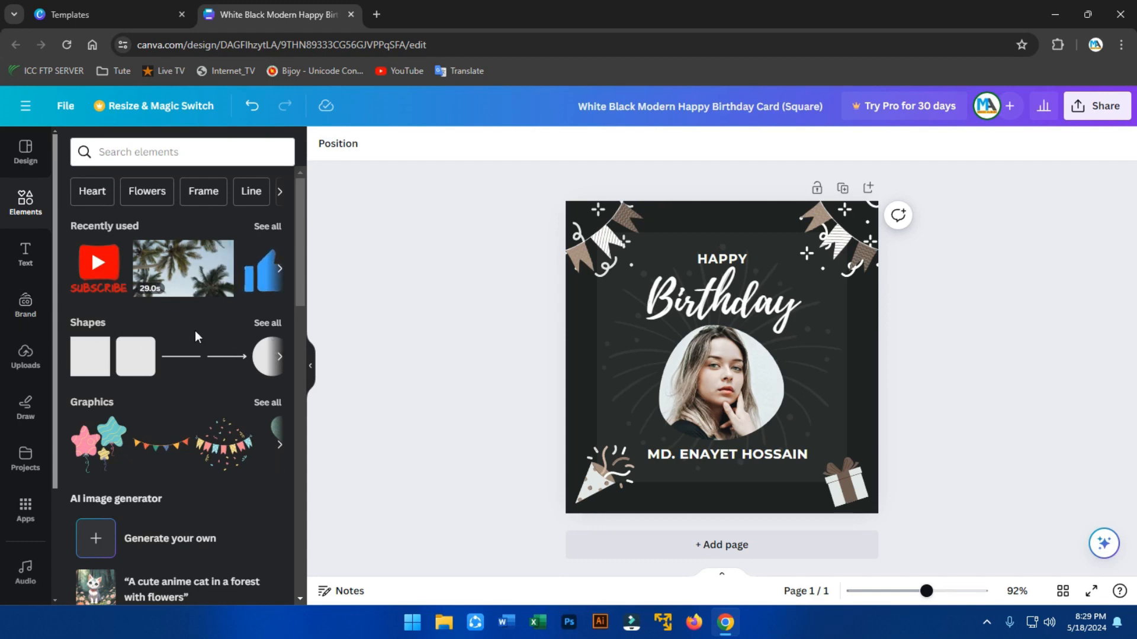
scroll(196, 325, down, 3)
scroll(193, 393, down, 2)
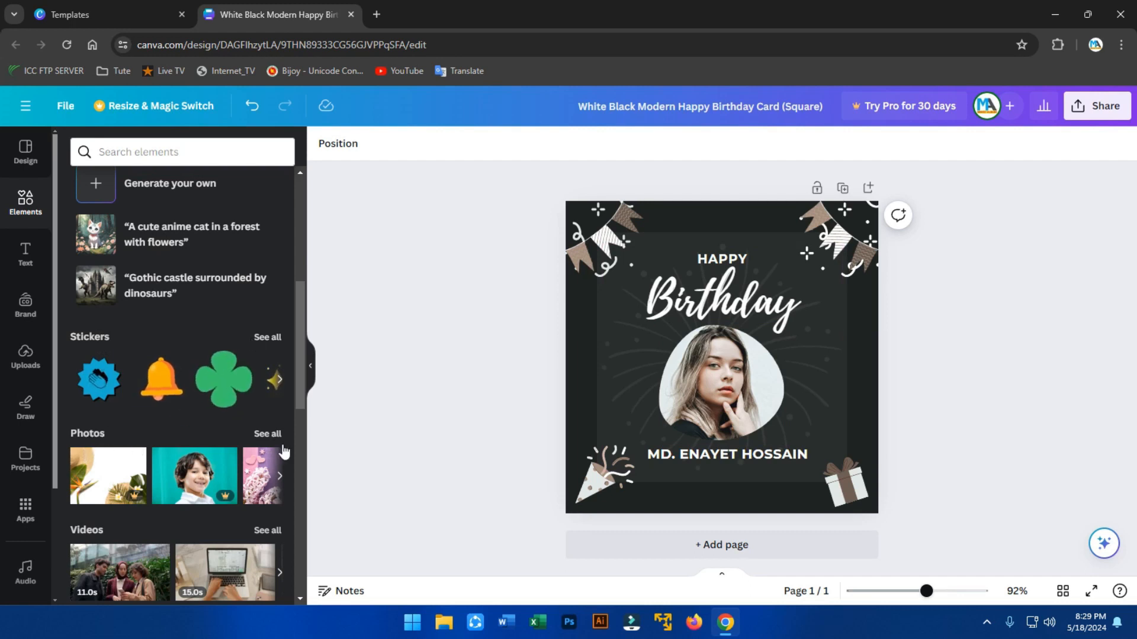
click(266, 434)
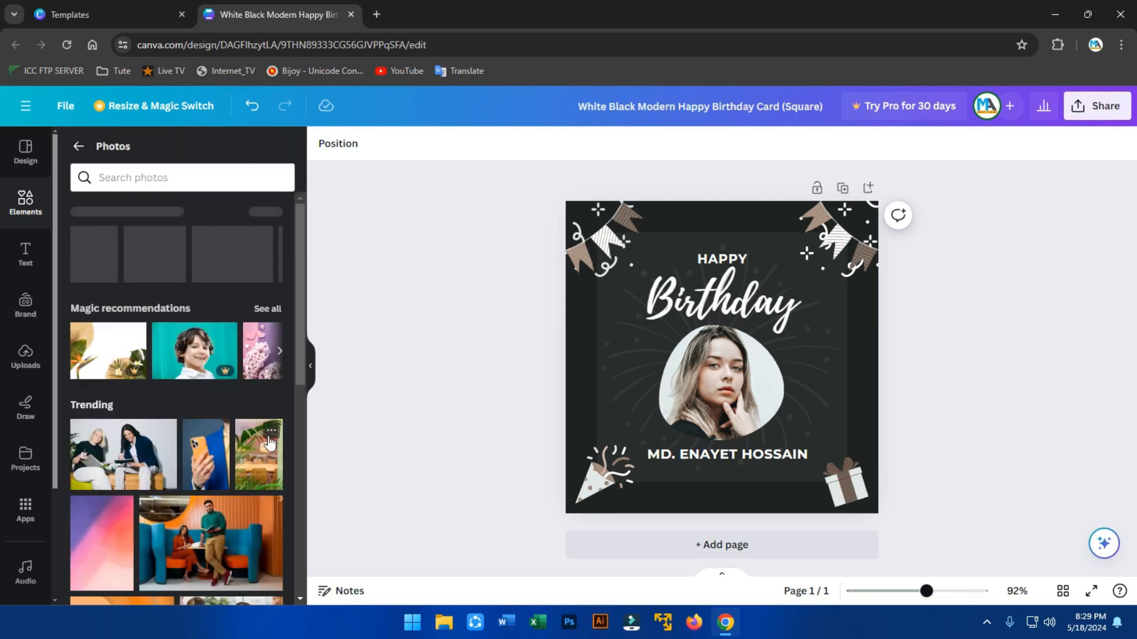
scroll(206, 388, down, 3)
scroll(206, 390, down, 5)
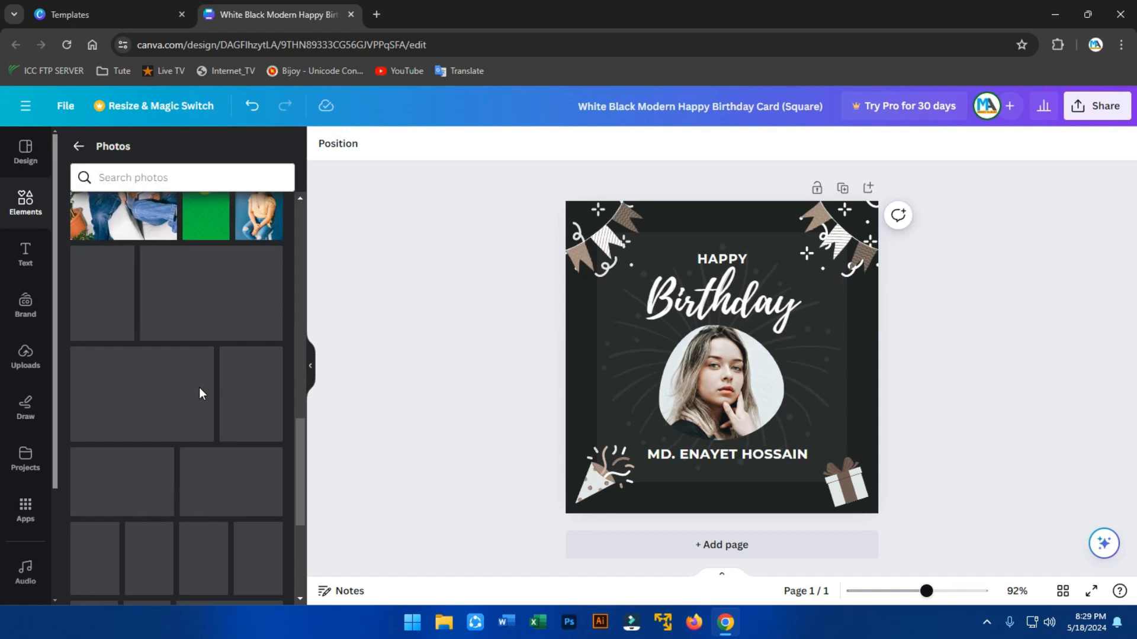
scroll(208, 392, up, 4)
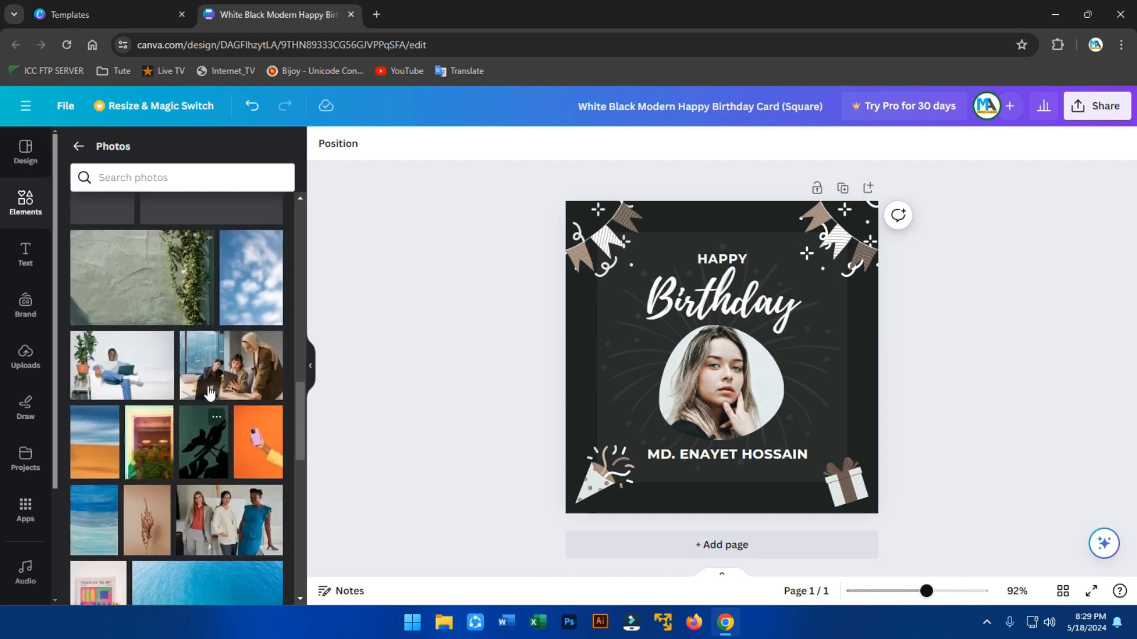
click(199, 178)
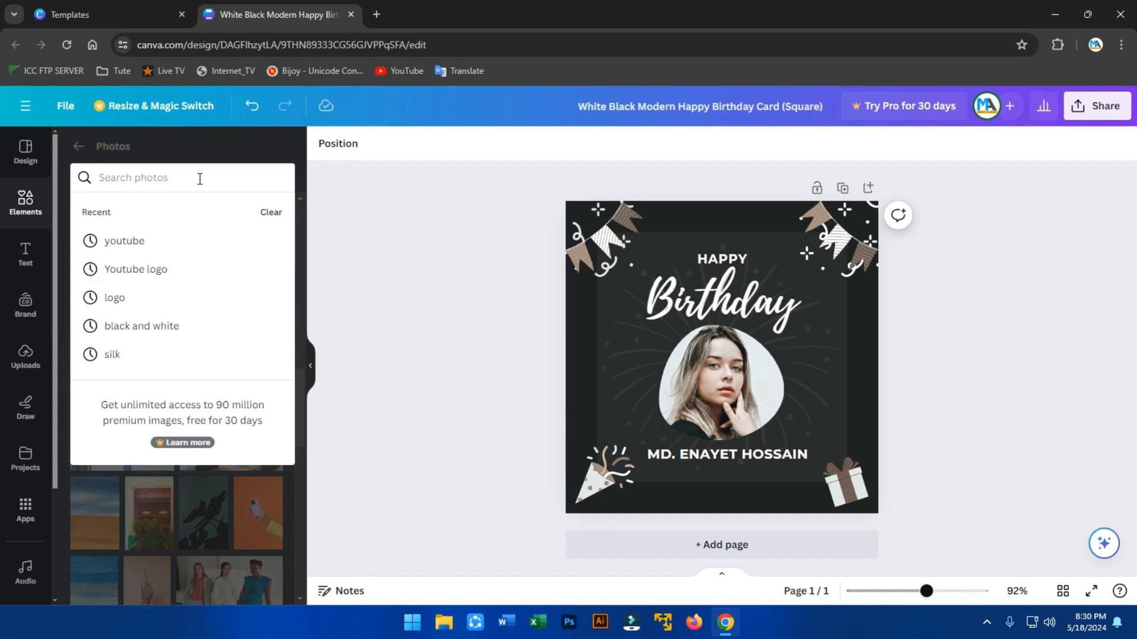
Search photos for 'baby' and drop the pink-headband baby photo into the card's round frame.
text(baby)
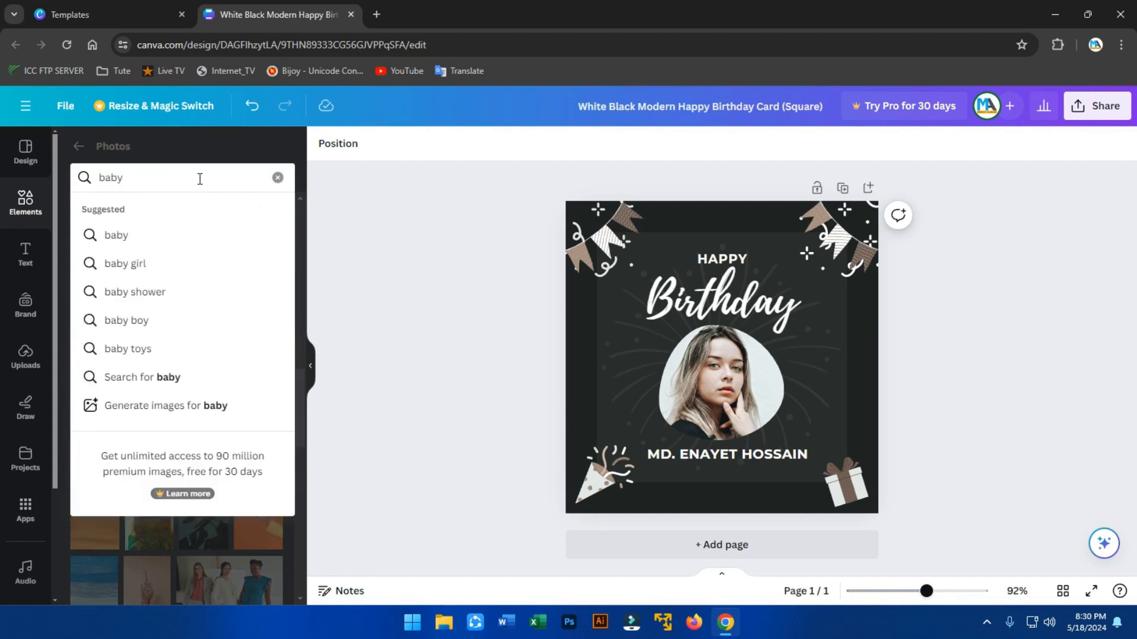
click(137, 264)
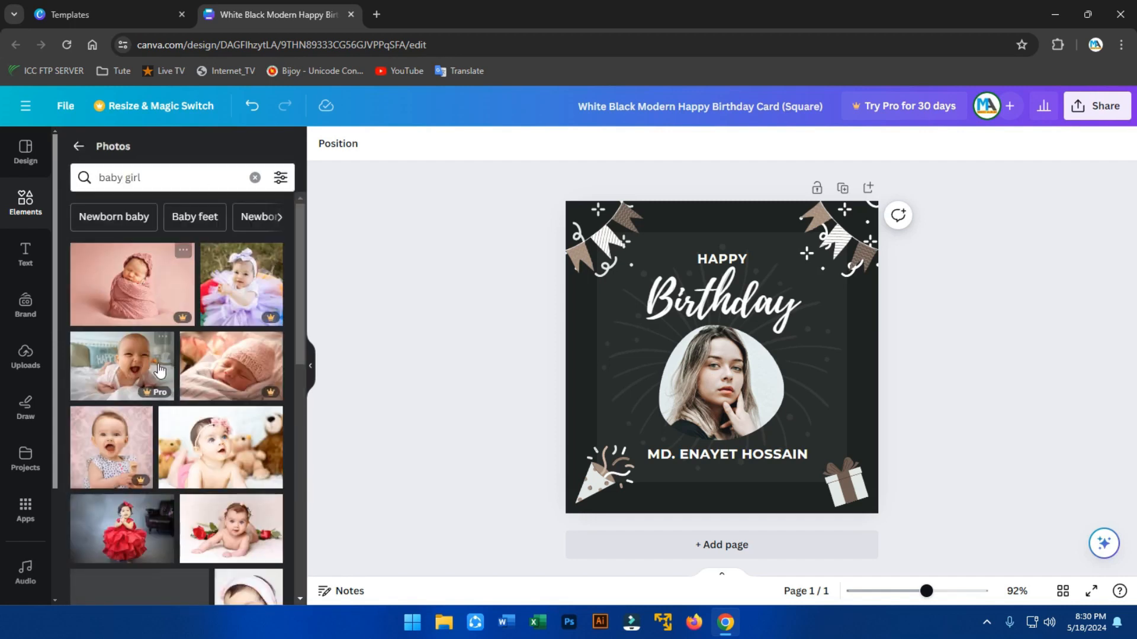
scroll(142, 278, down, 6)
scroll(162, 372, down, 2)
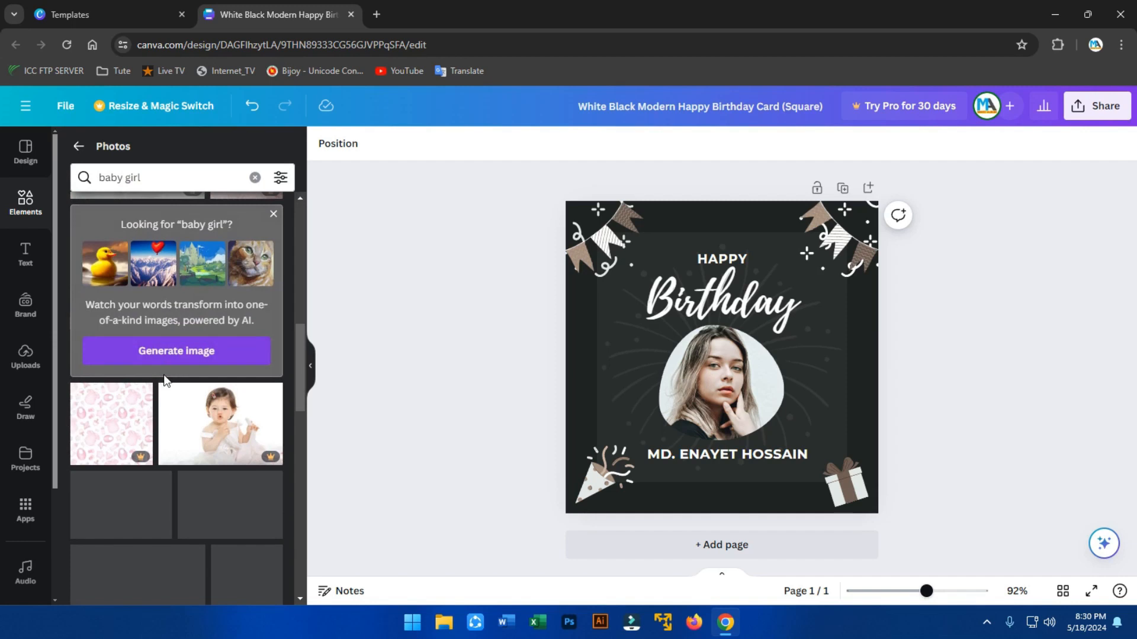
scroll(163, 374, up, 5)
scroll(165, 382, up, 5)
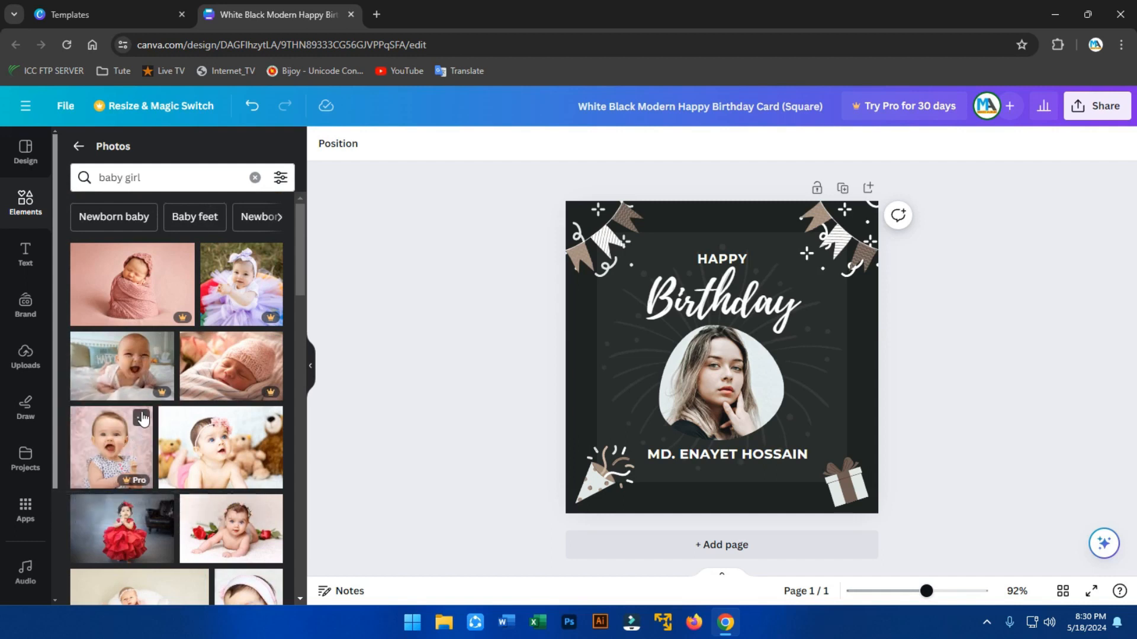
scroll(239, 377, down, 3)
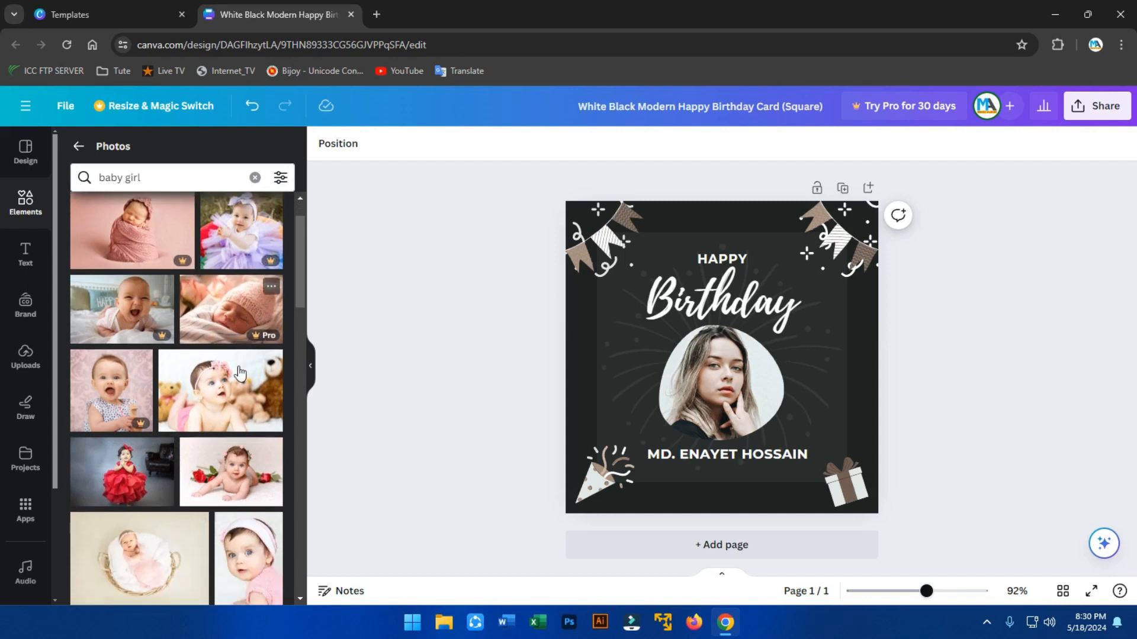
scroll(241, 408, down, 2)
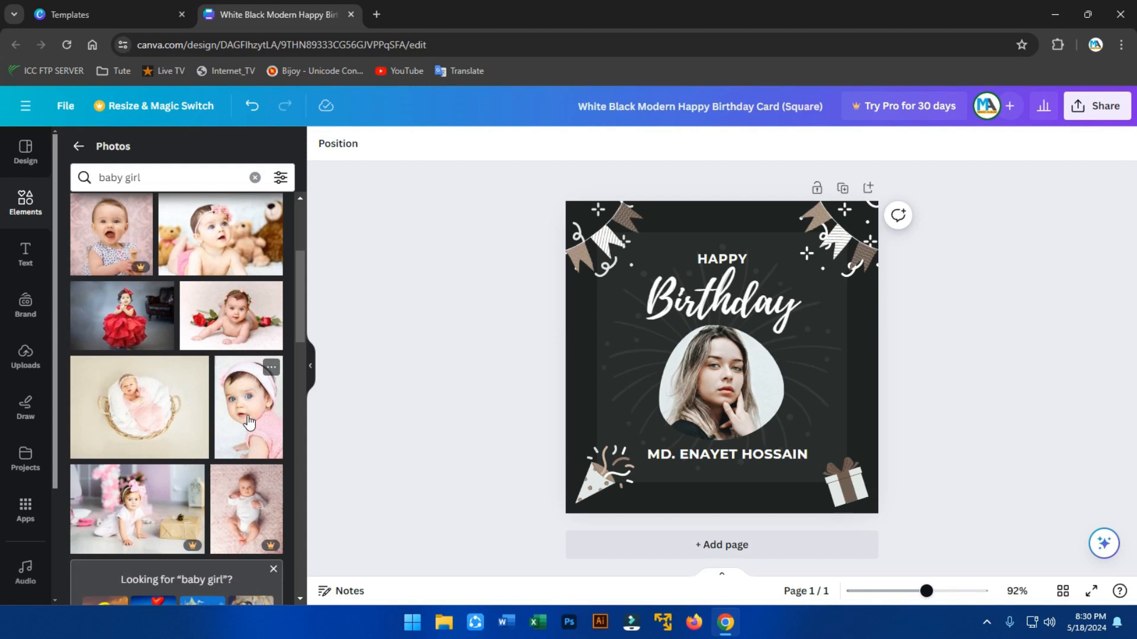
drag(250, 422, 687, 378)
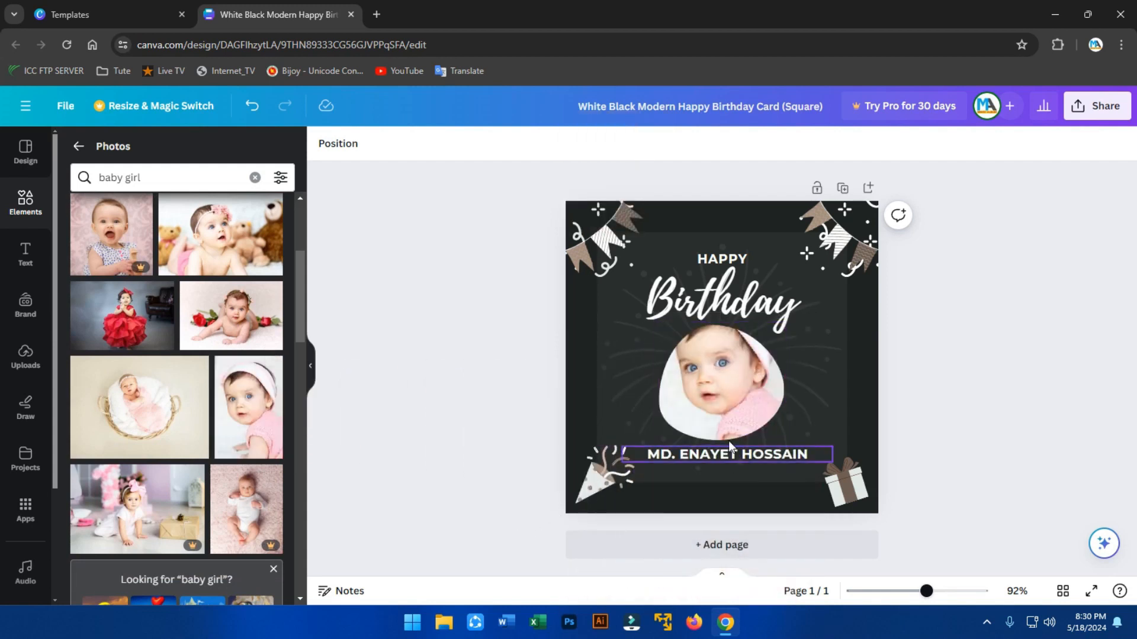
Adjust the baby photo's crop and nudge the photo frame back into place.
double_click(792, 455)
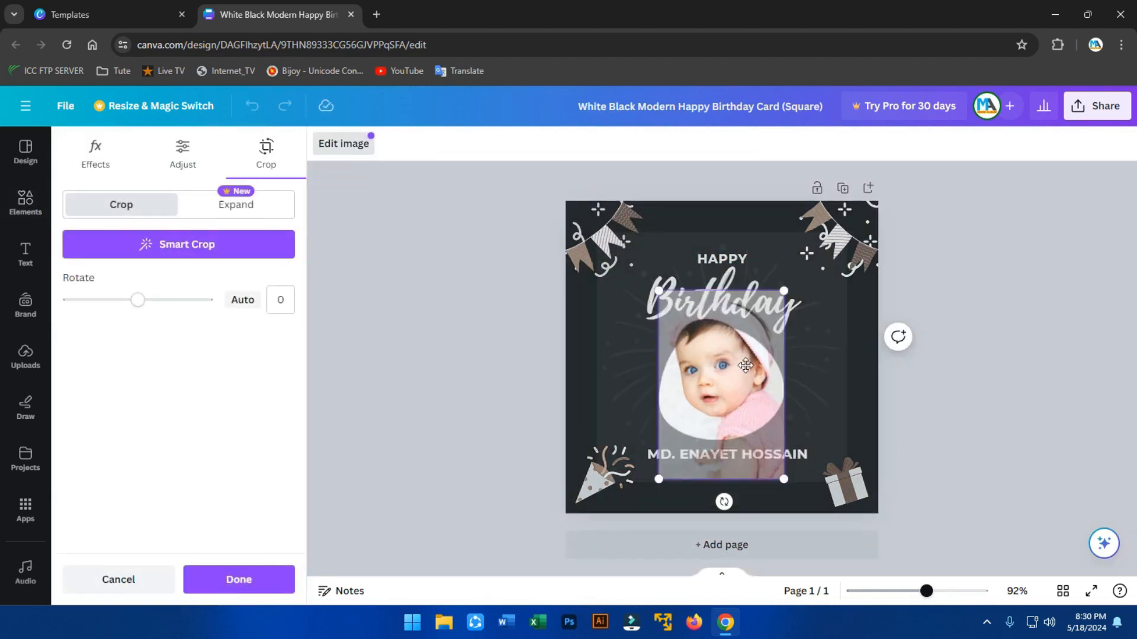
click(912, 388)
click(414, 386)
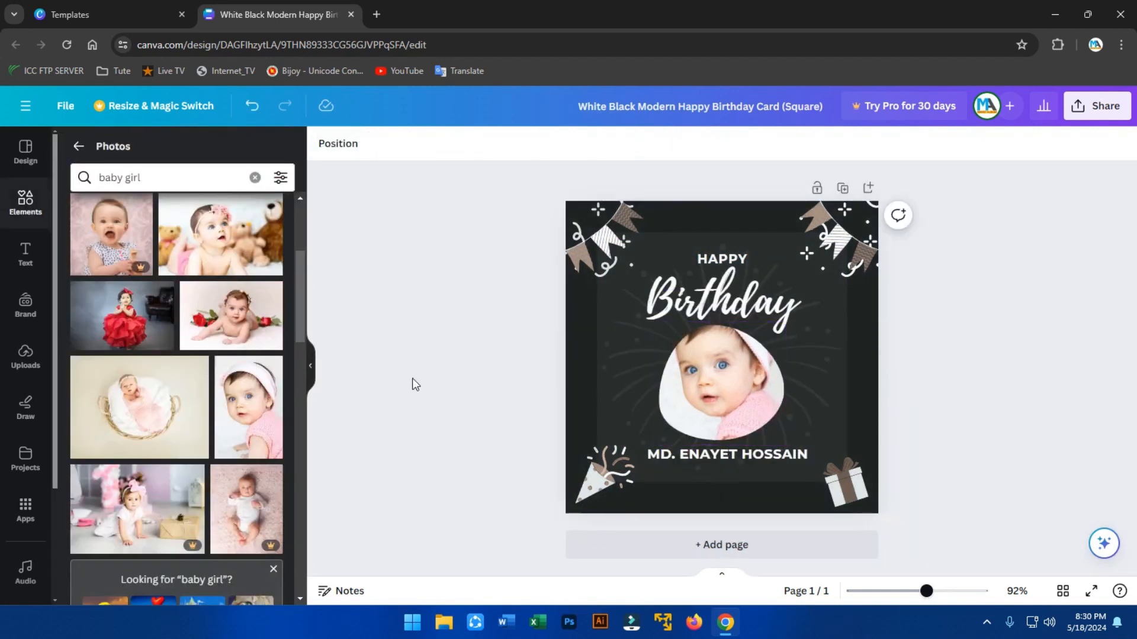
click(755, 400)
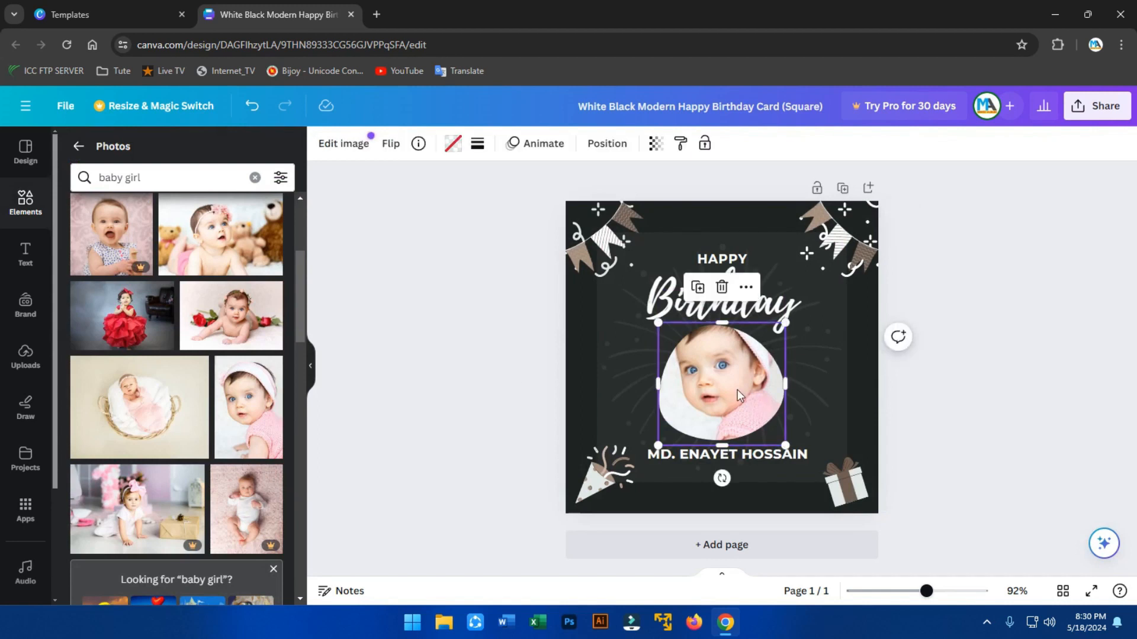
key(shift+Down)
key(shift+Up)
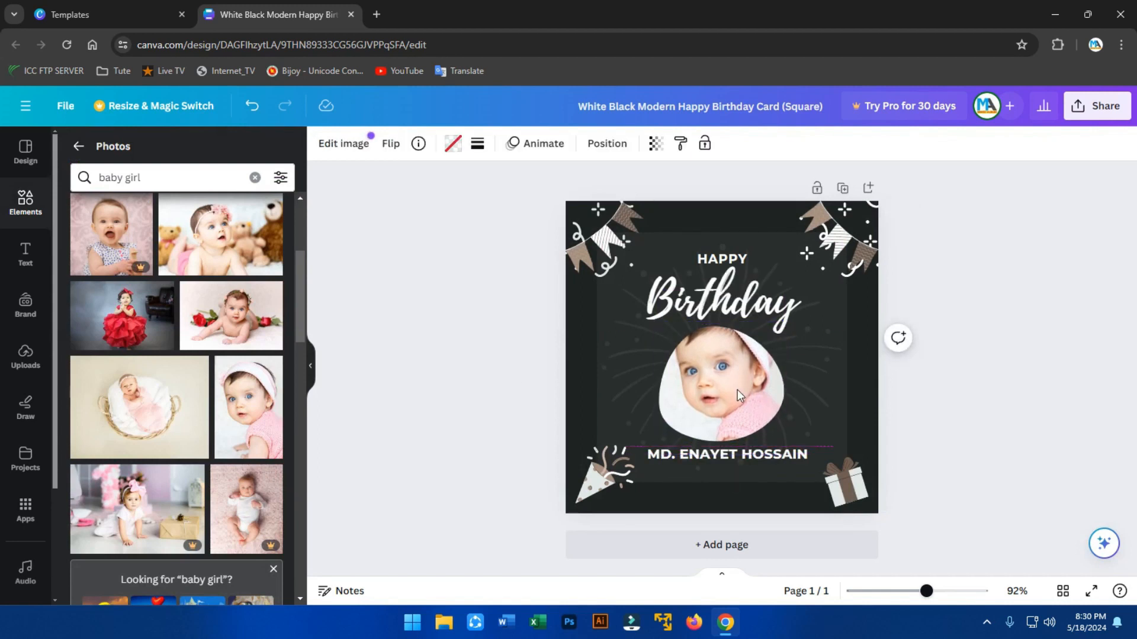
click(25, 360)
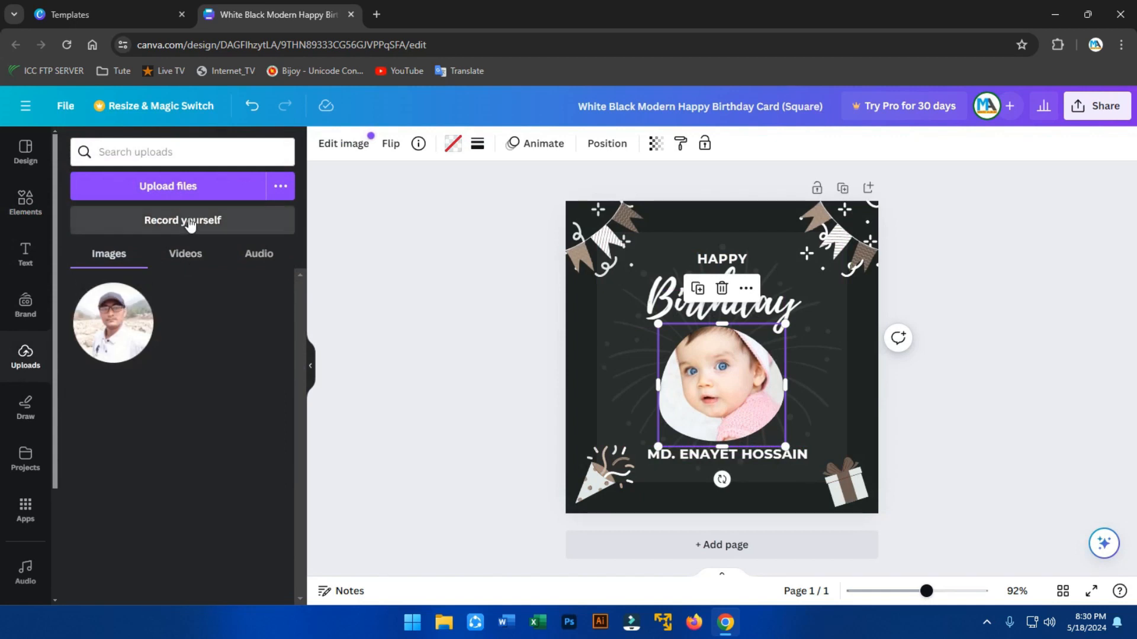
Upload Untitled-1.png and place it in the card's round photo frame.
click(180, 189)
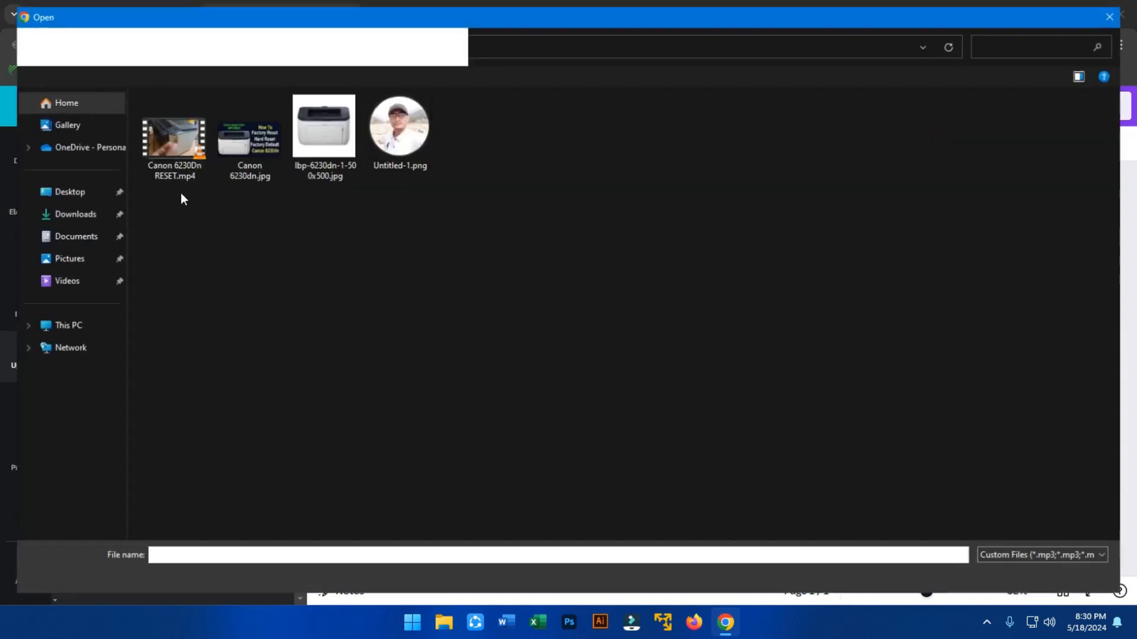
double_click(414, 138)
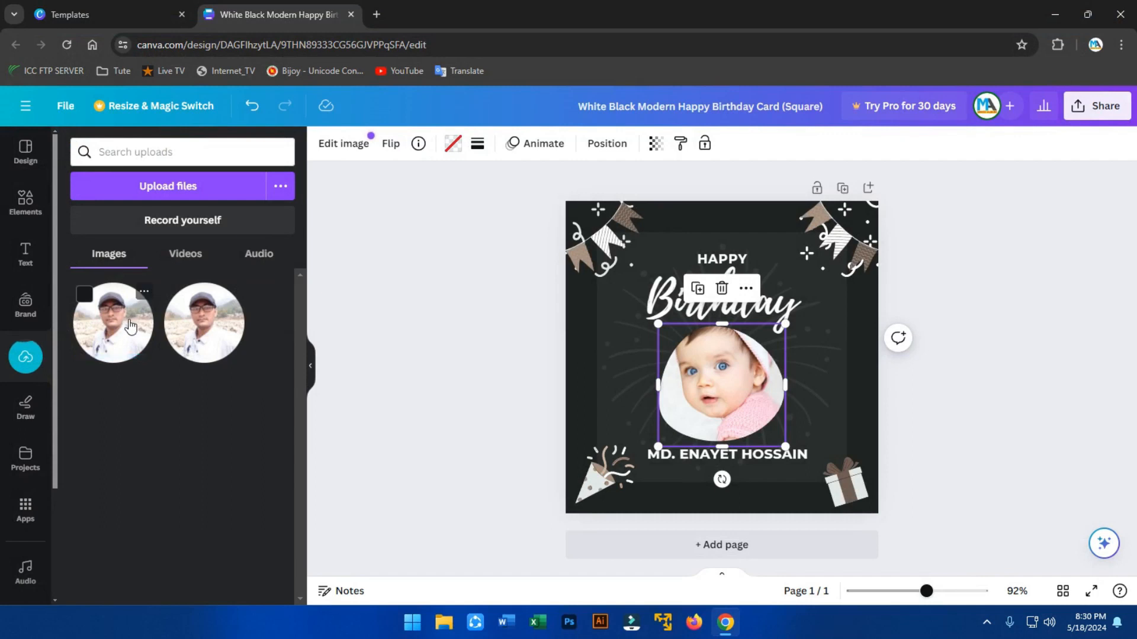
drag(201, 334, 722, 385)
click(1019, 398)
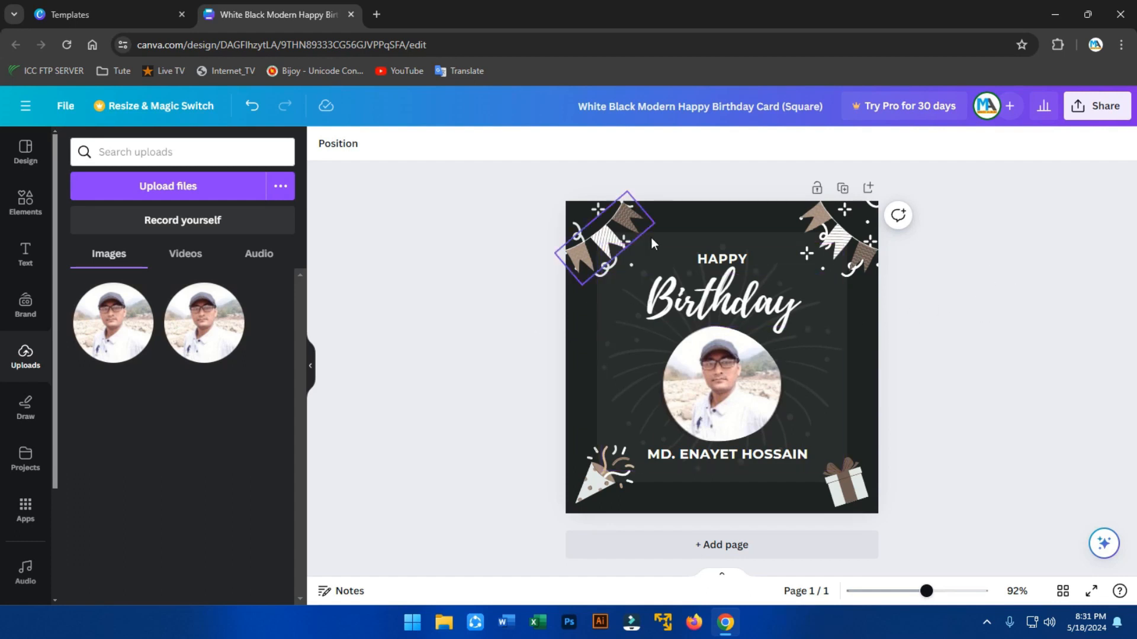
Download the card as a JPG, switching the file type from PNG in Share > Download.
click(1099, 106)
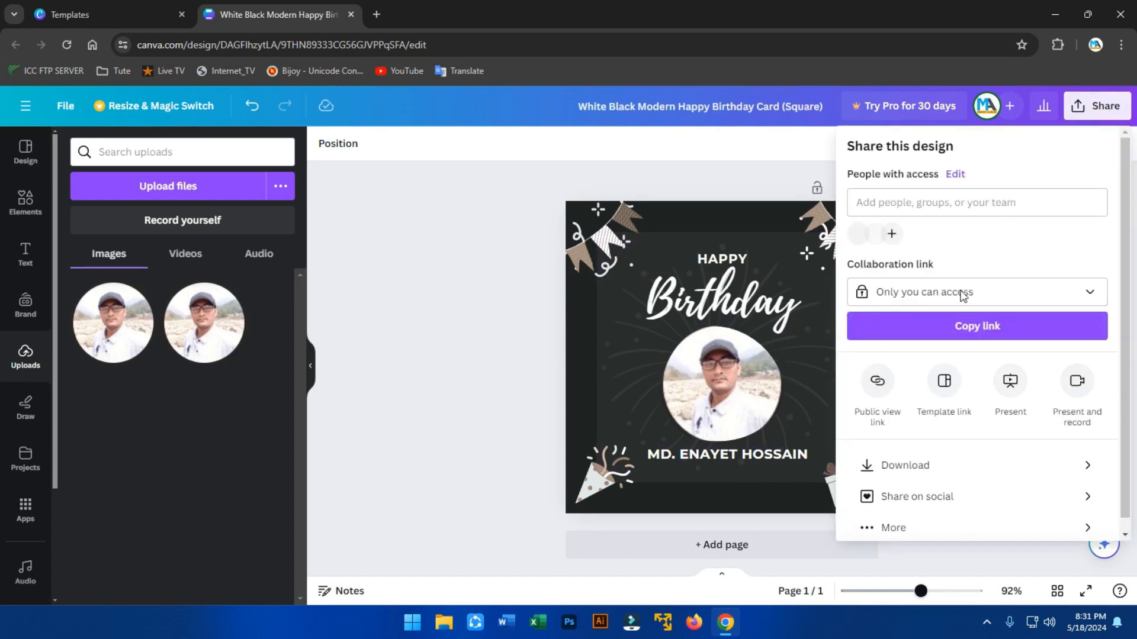
click(938, 468)
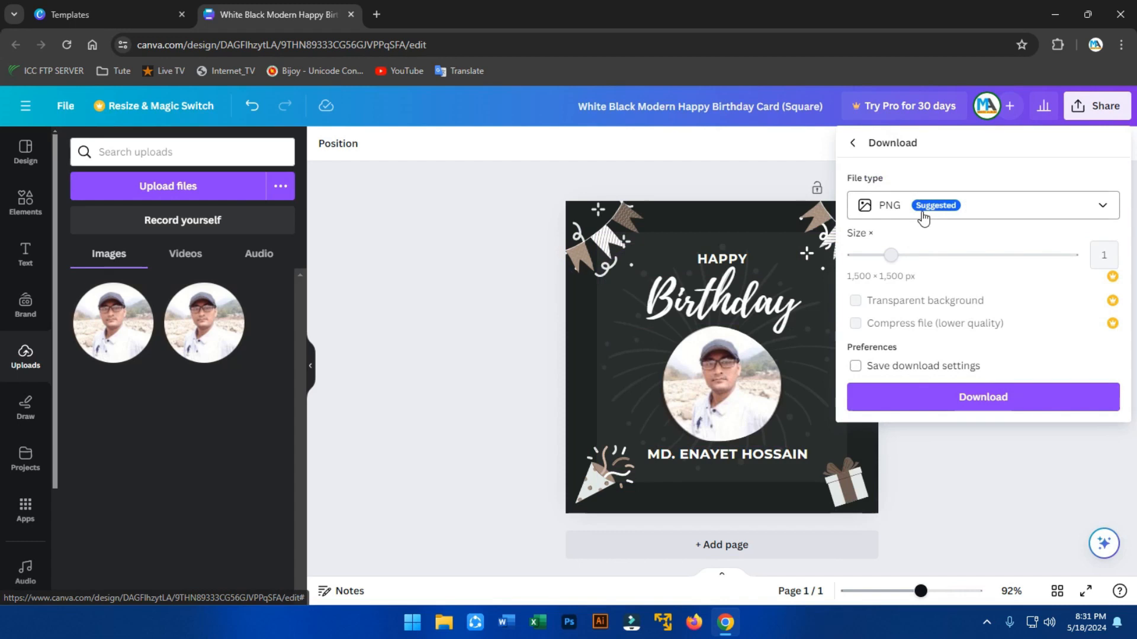
click(998, 211)
click(894, 252)
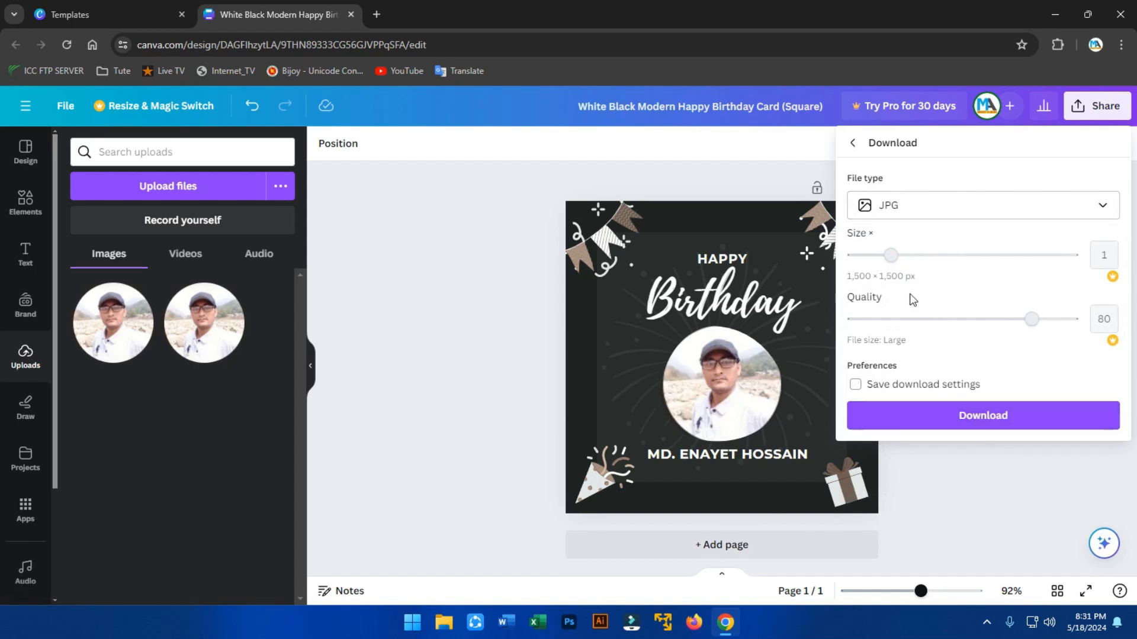
click(982, 421)
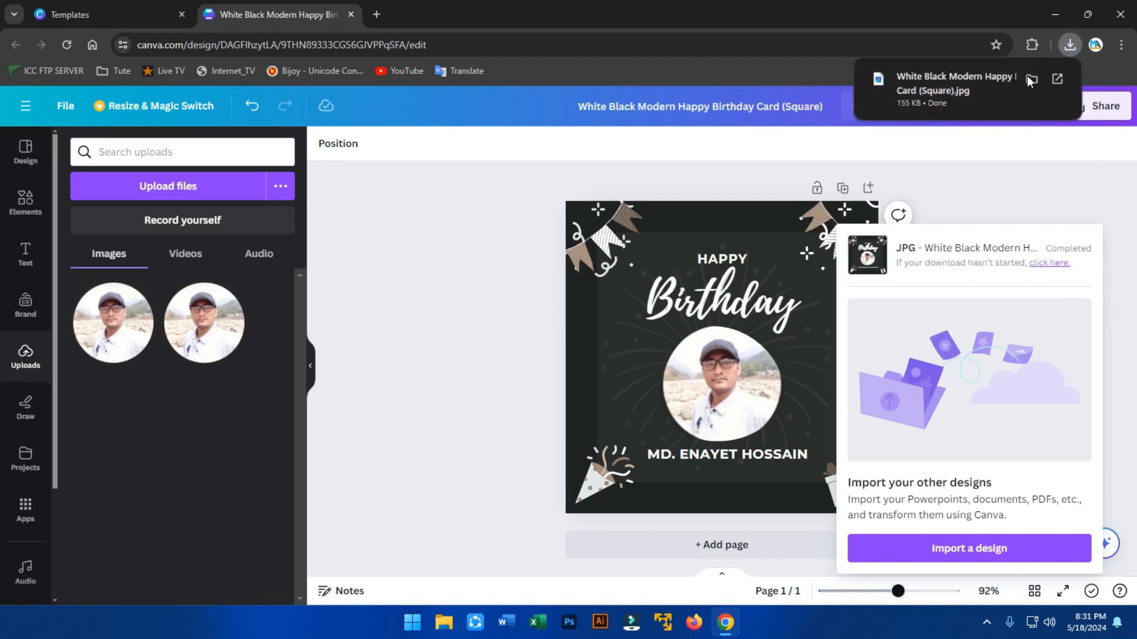
click(943, 84)
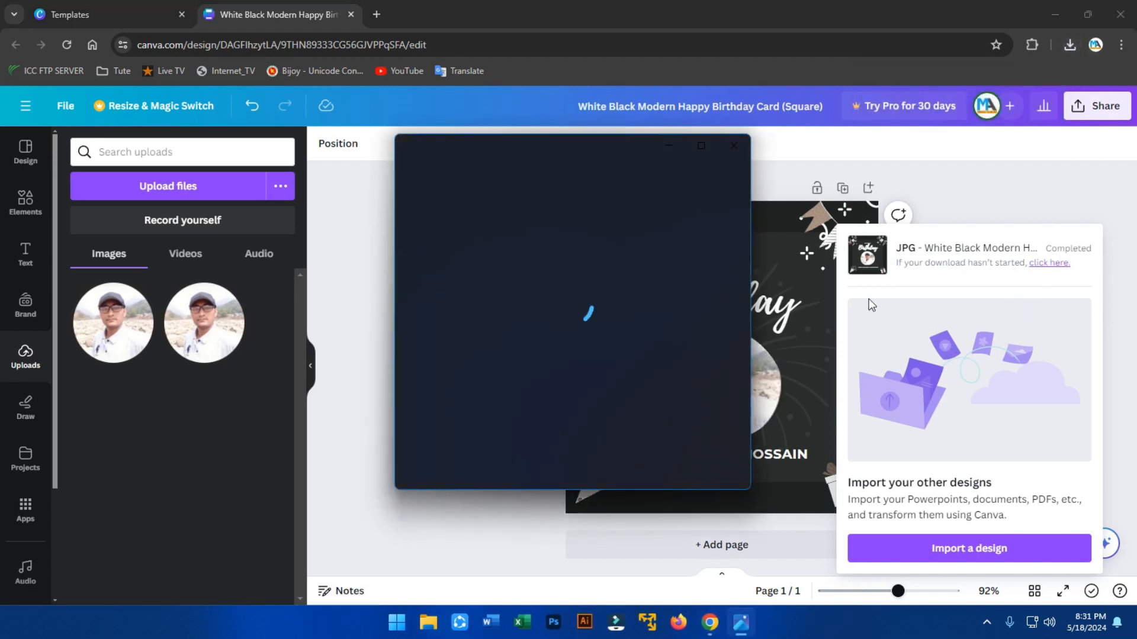
scroll(552, 359, up, 3)
scroll(552, 359, down, 3)
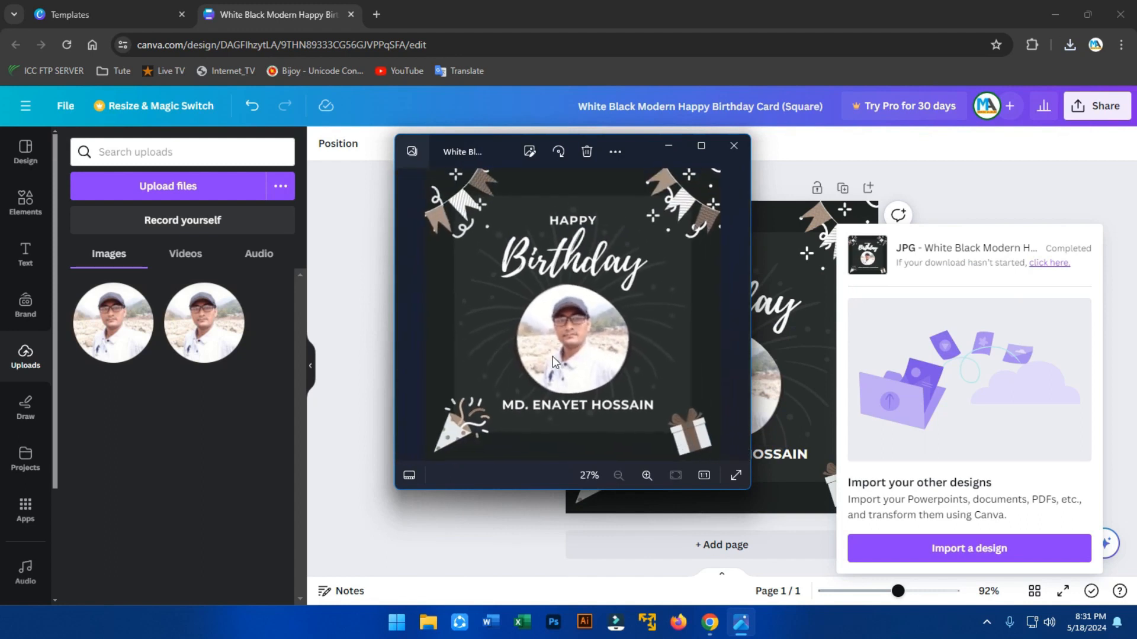
click(702, 146)
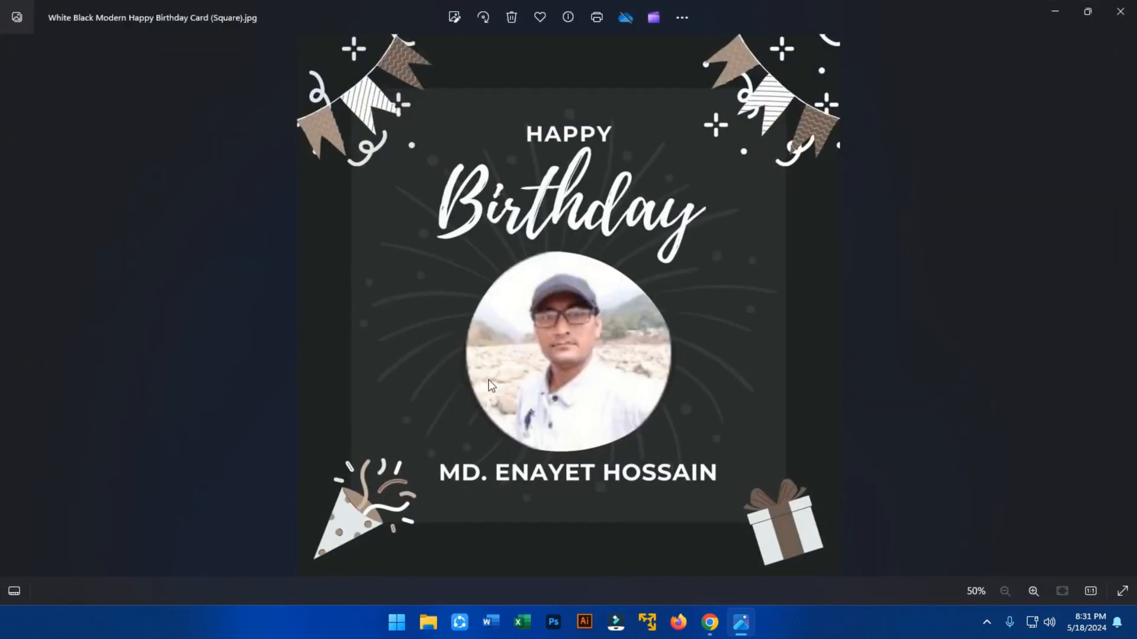
click(1126, 10)
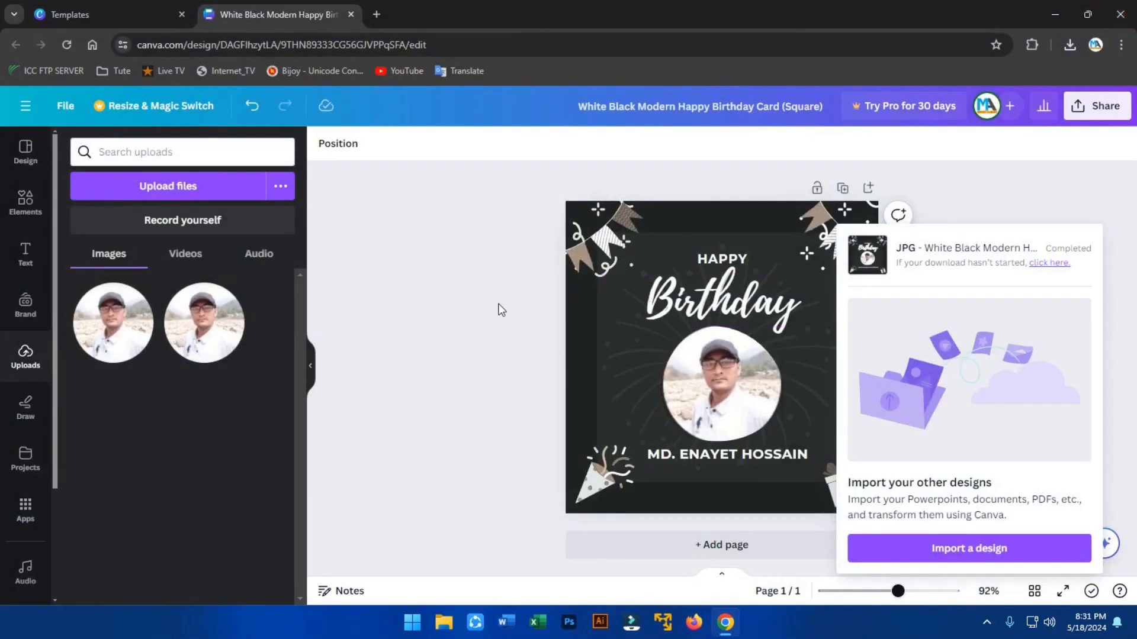
Dismiss the download-completed panel and close the birthday card design's browser tab.
click(1056, 203)
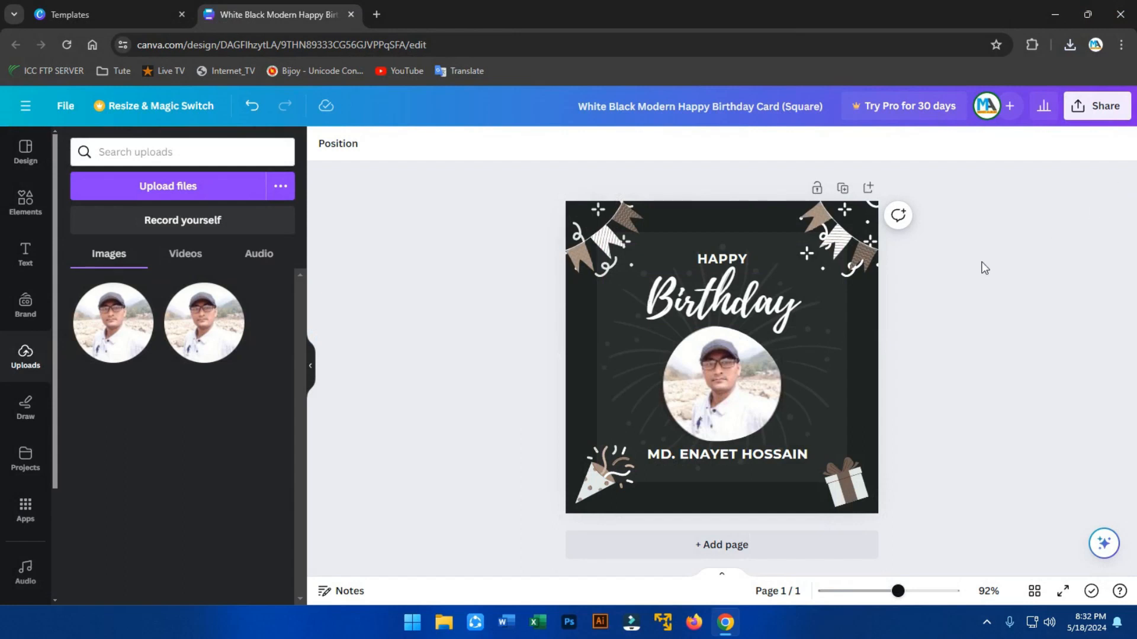
click(351, 14)
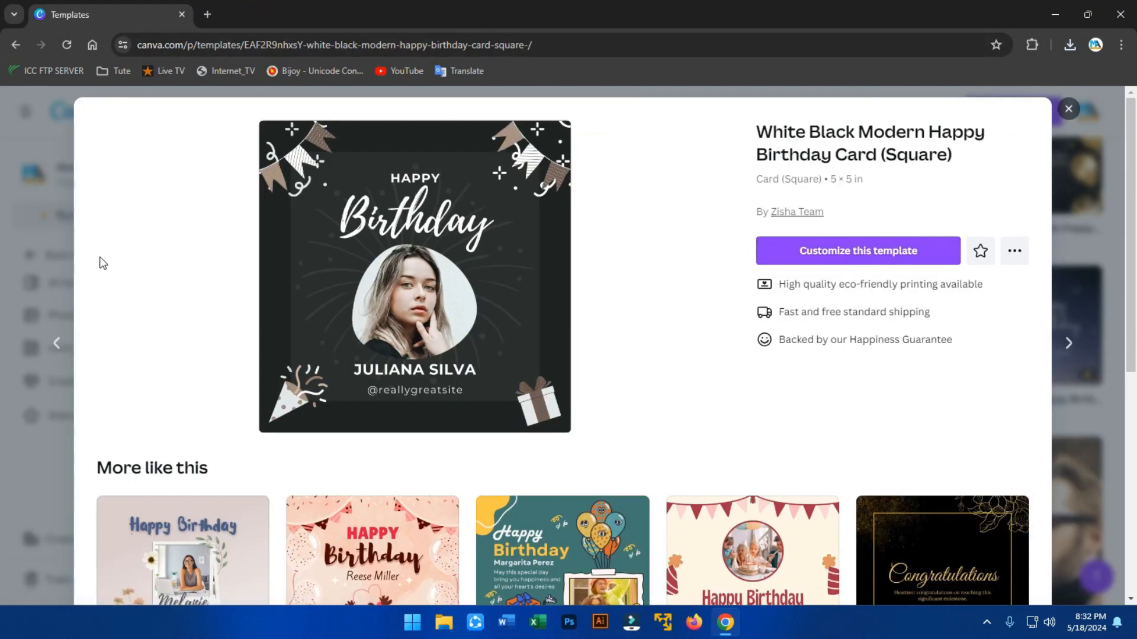
Close the template preview, return to Canva Home, and browse the 'You might want to try' suggestions.
click(1068, 109)
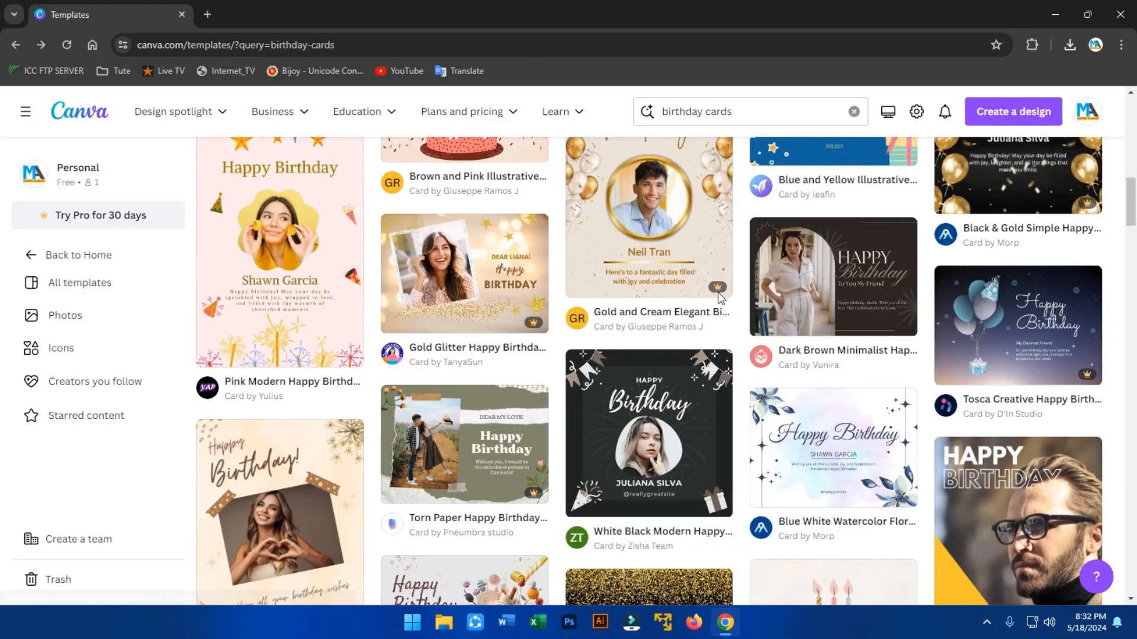
scroll(10, 384, up, 10)
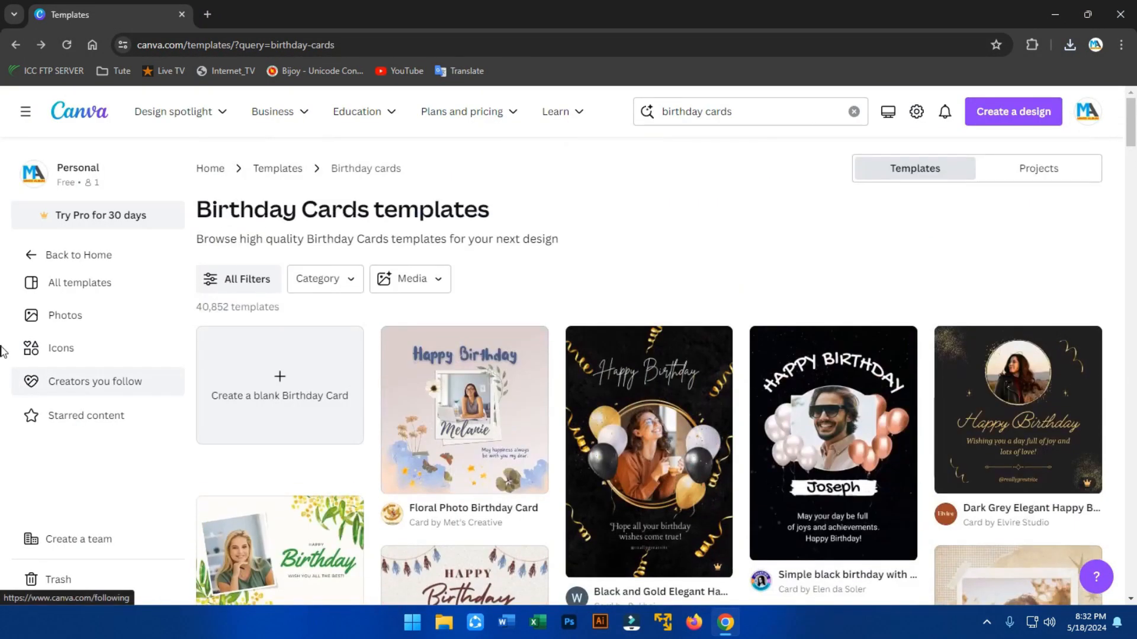
click(13, 257)
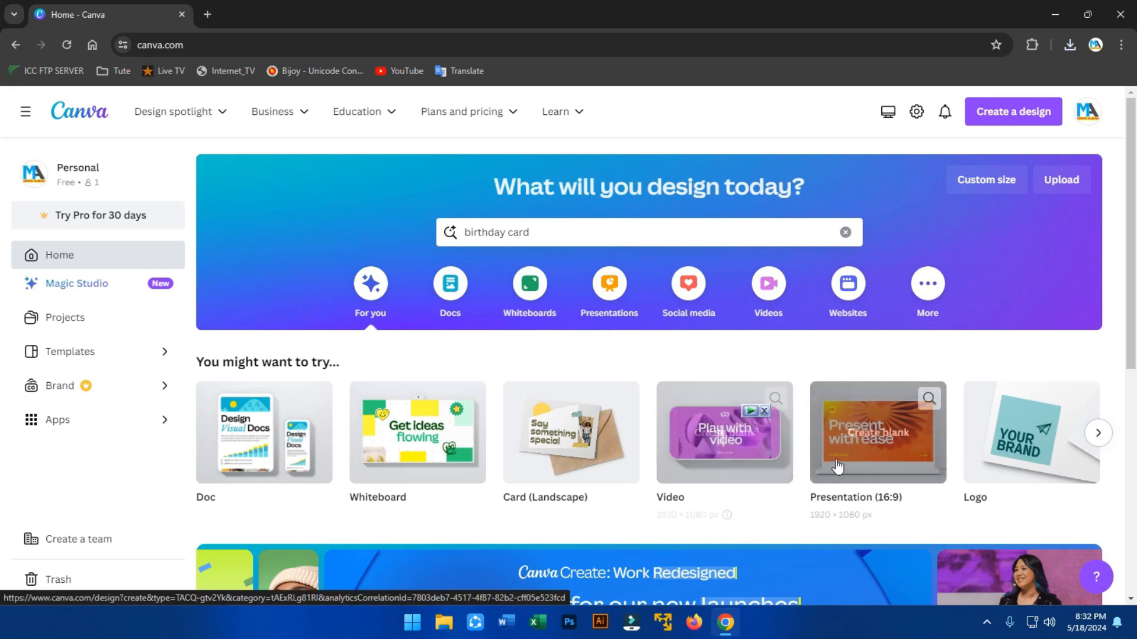
click(1098, 433)
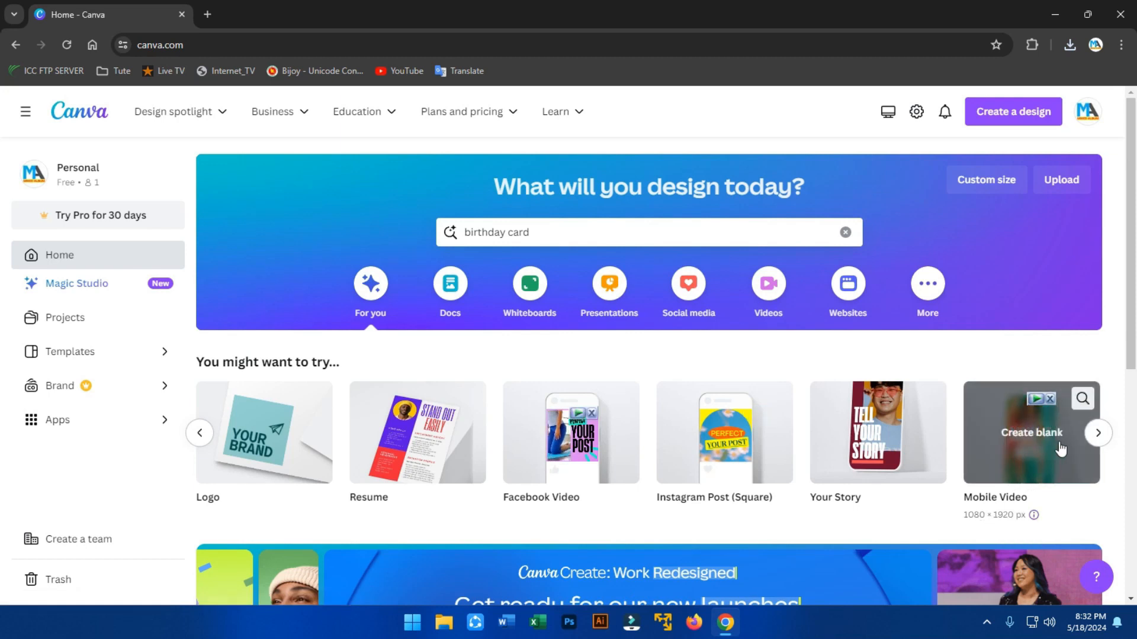
click(196, 436)
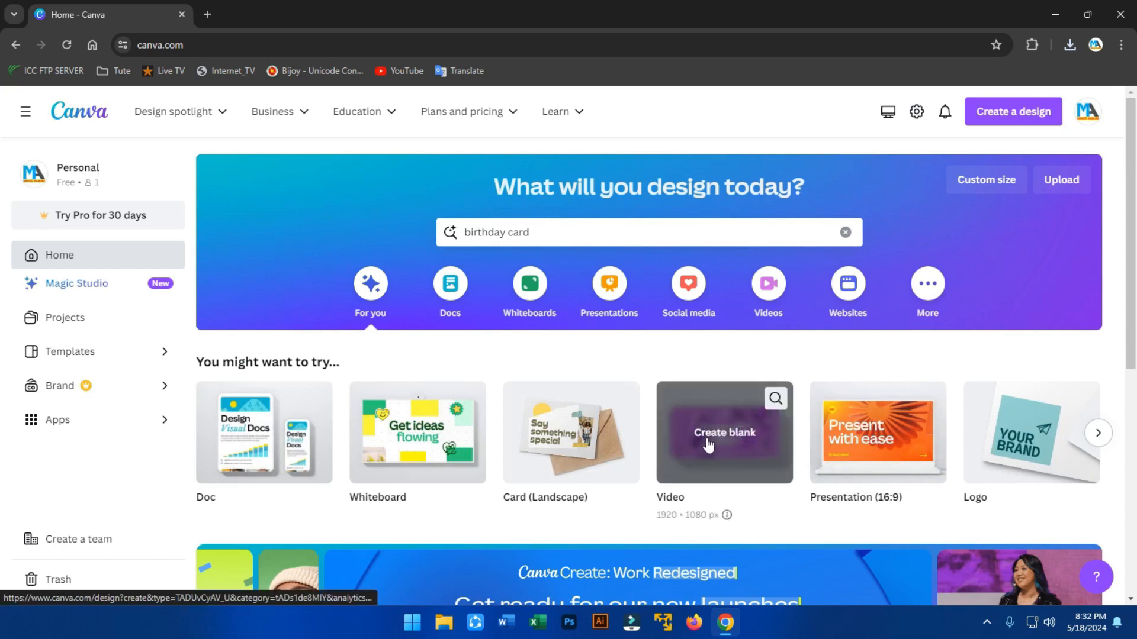
Create a blank 1920×1080 video design and browse the Elements and uploaded videos panels.
click(716, 455)
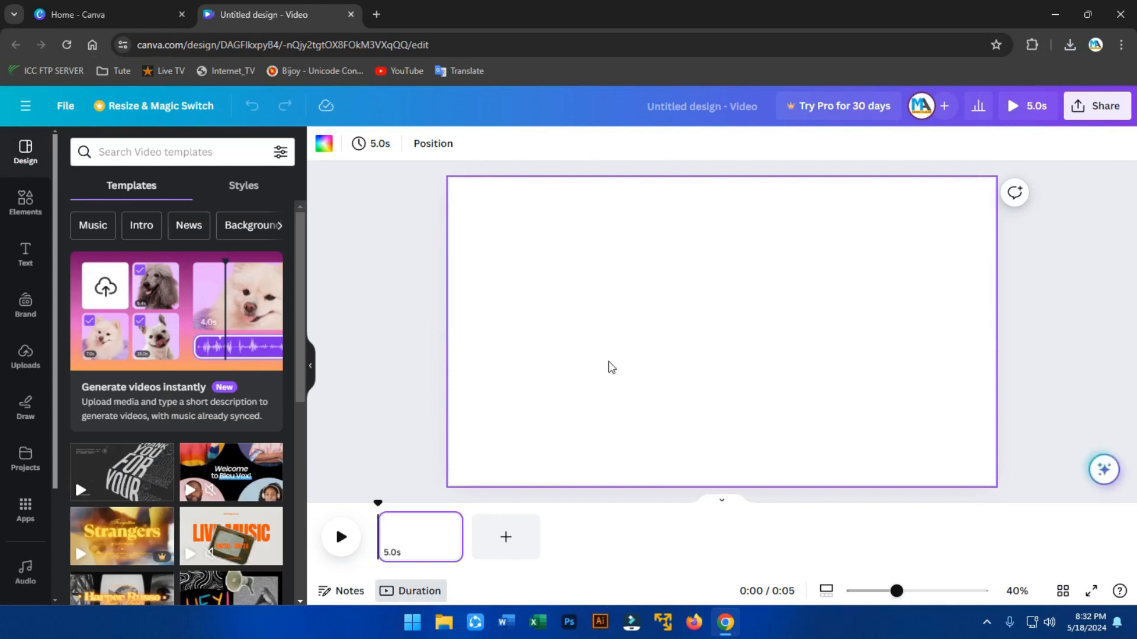
click(33, 211)
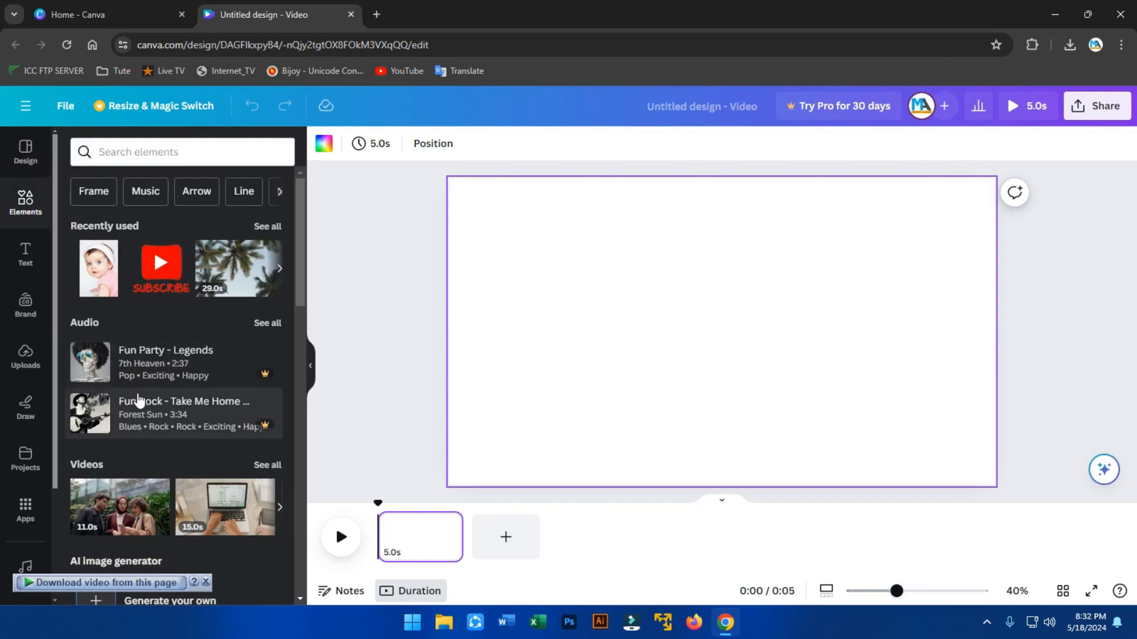
scroll(204, 303, down, 3)
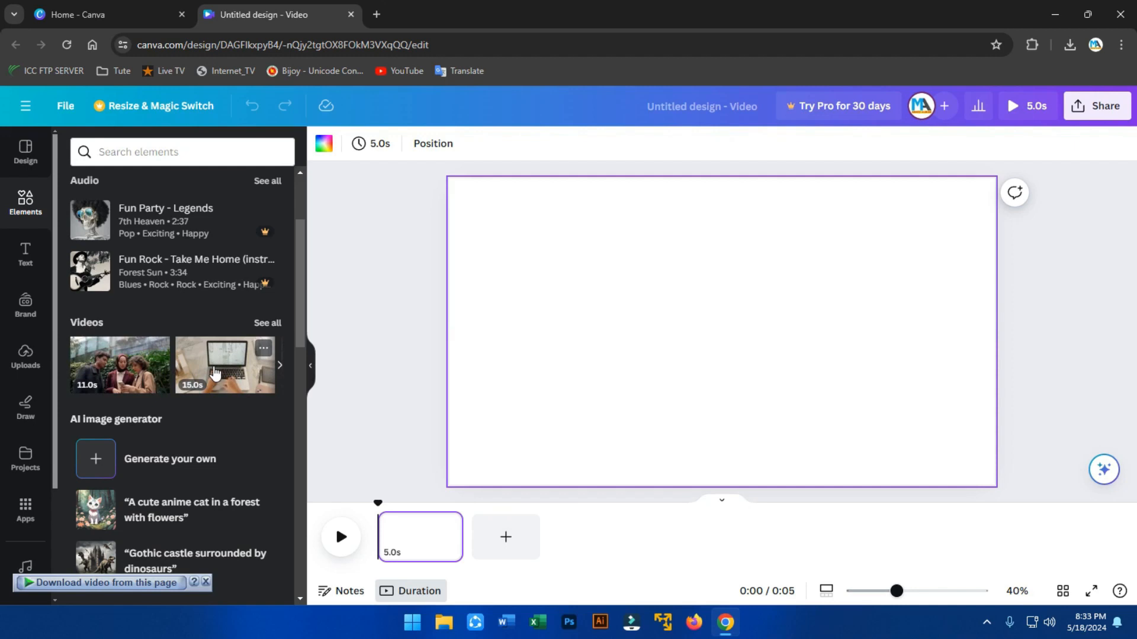
click(25, 361)
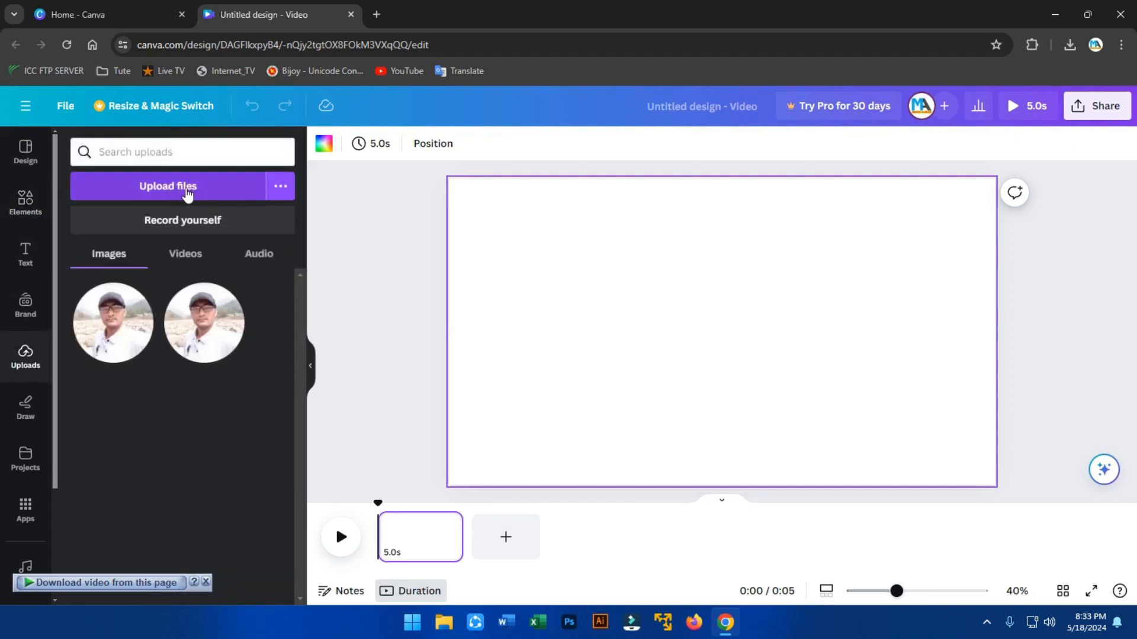
click(187, 254)
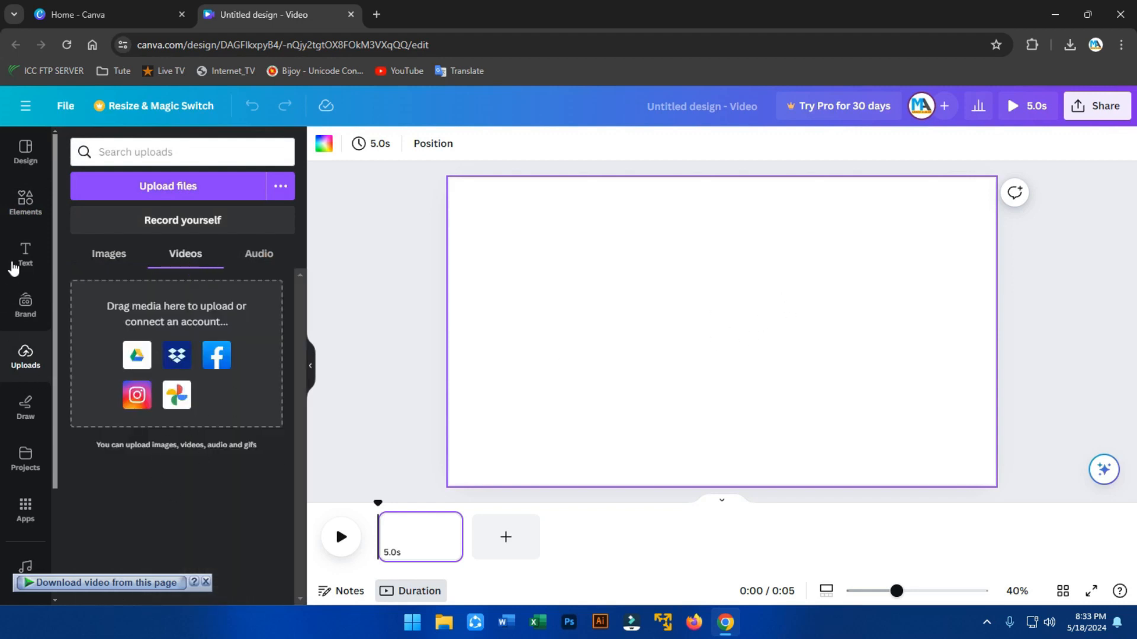
click(29, 209)
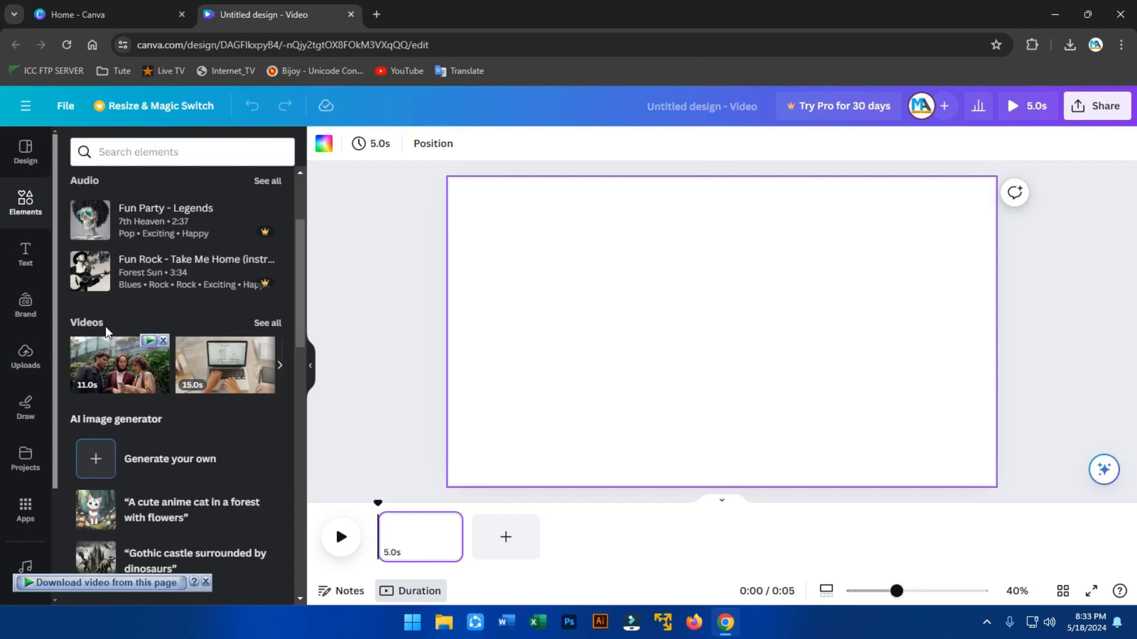
Show all stock videos in the Elements panel.
click(267, 324)
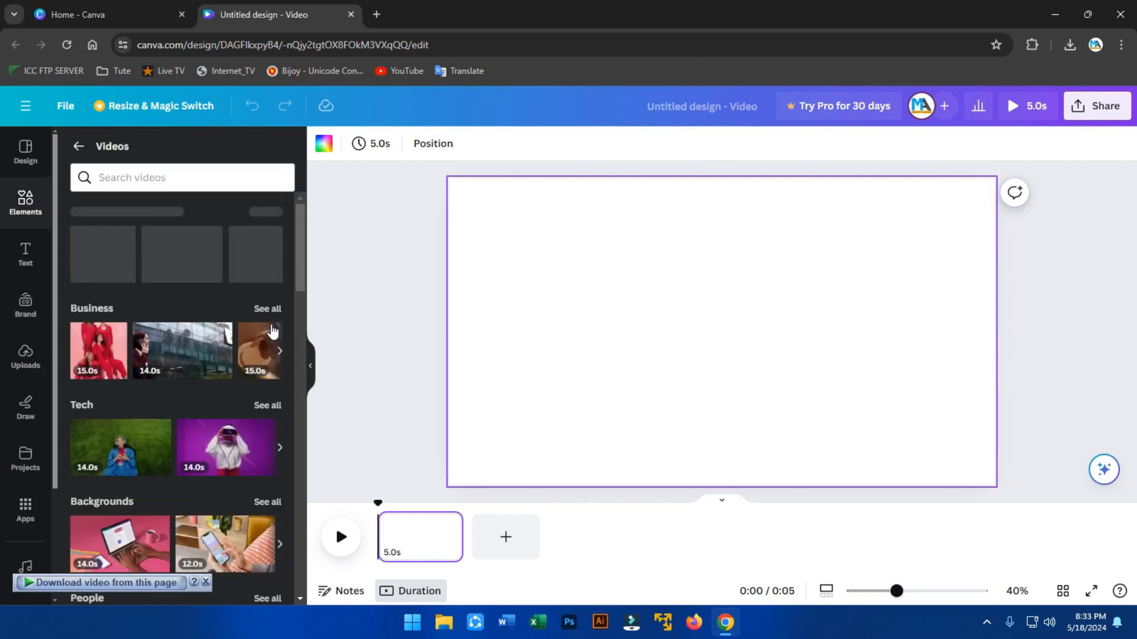
scroll(178, 287, down, 20)
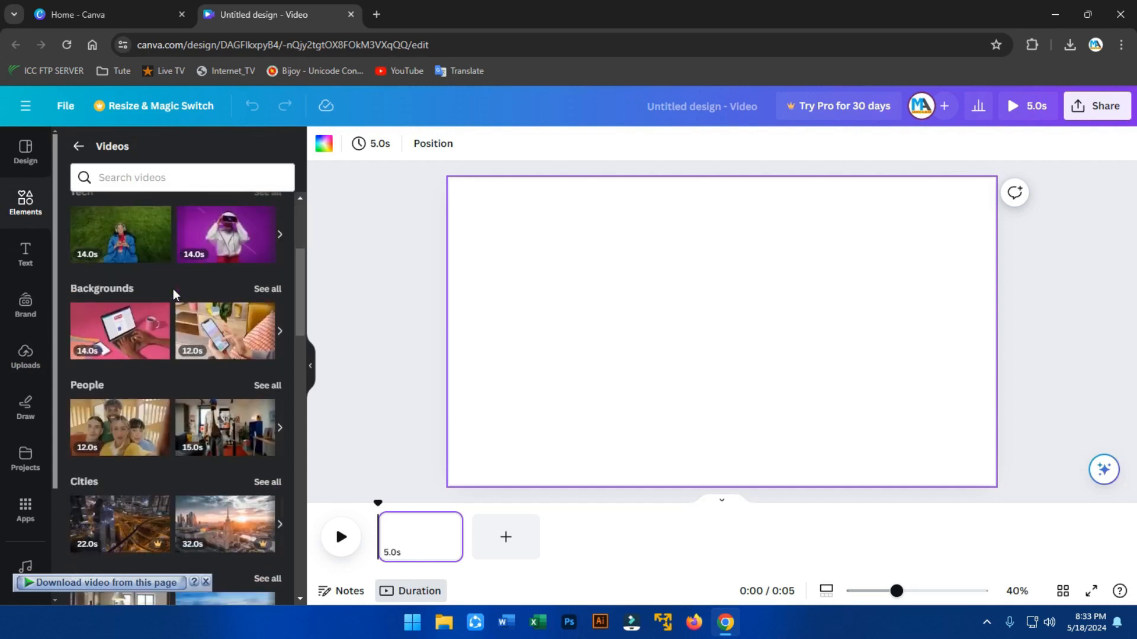
scroll(175, 296, up, 10)
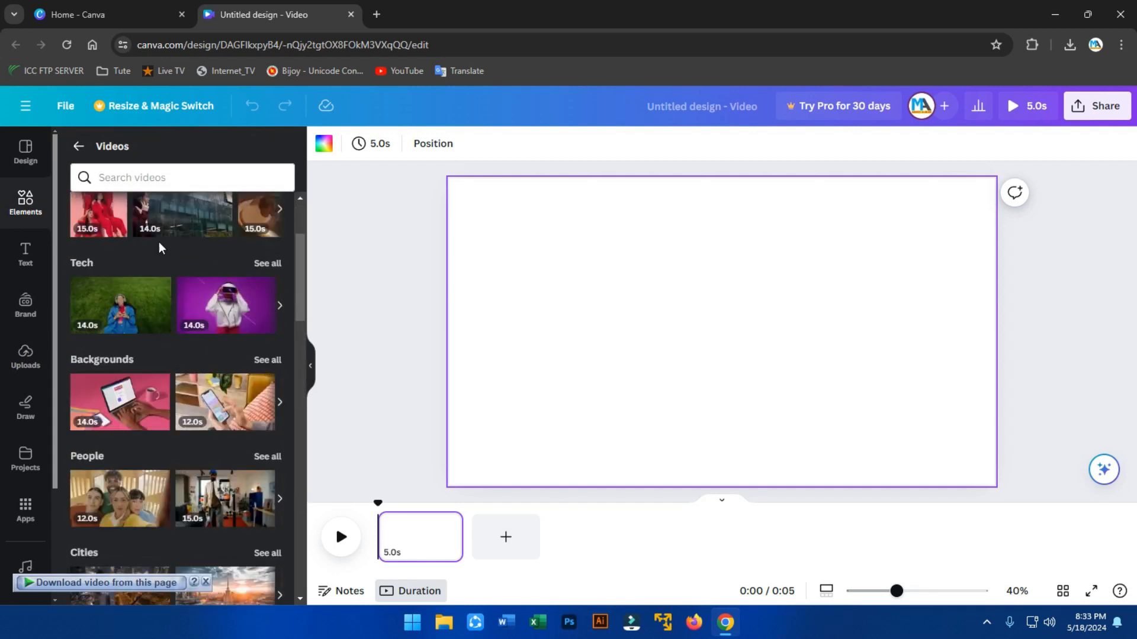
Search the stock videos for 'sunset beach' and scroll through the clip results.
click(168, 185)
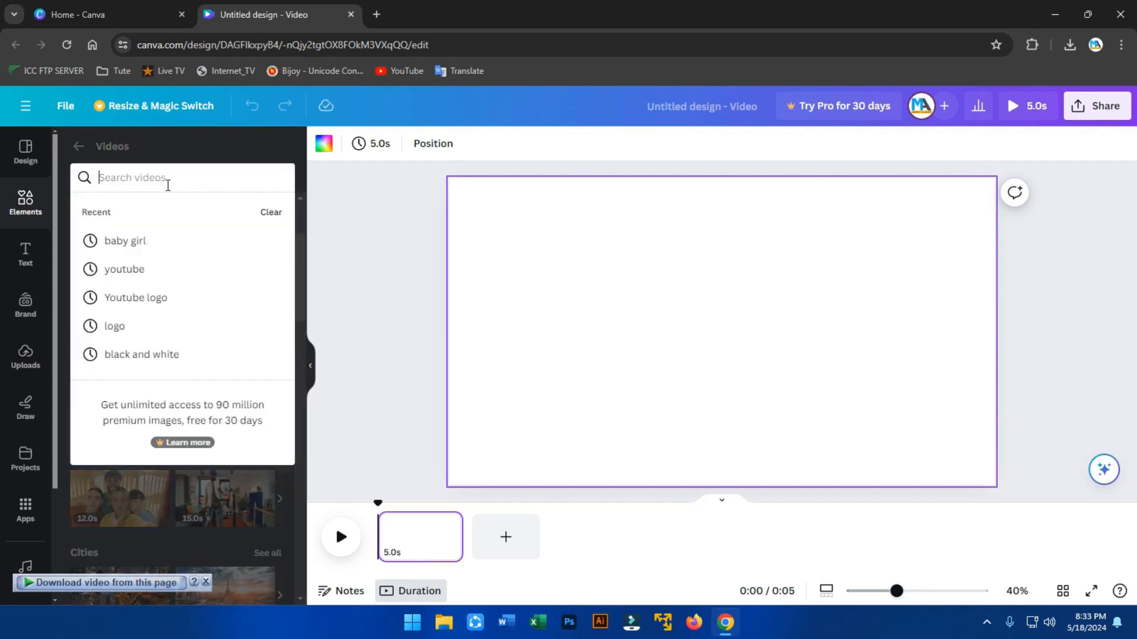
text(see beach)
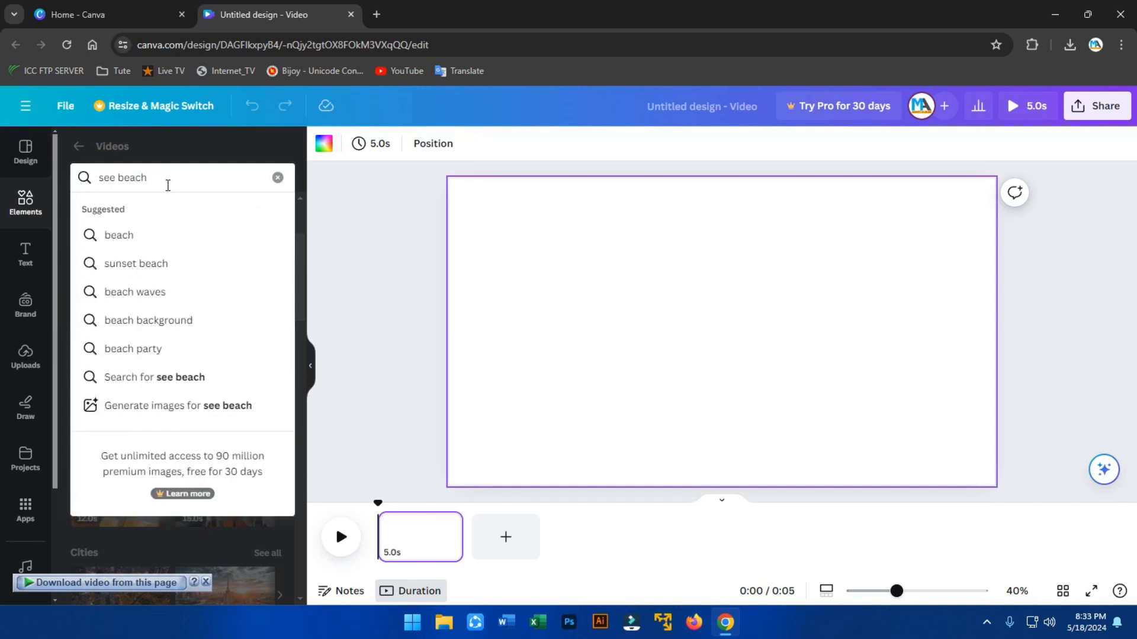
click(148, 266)
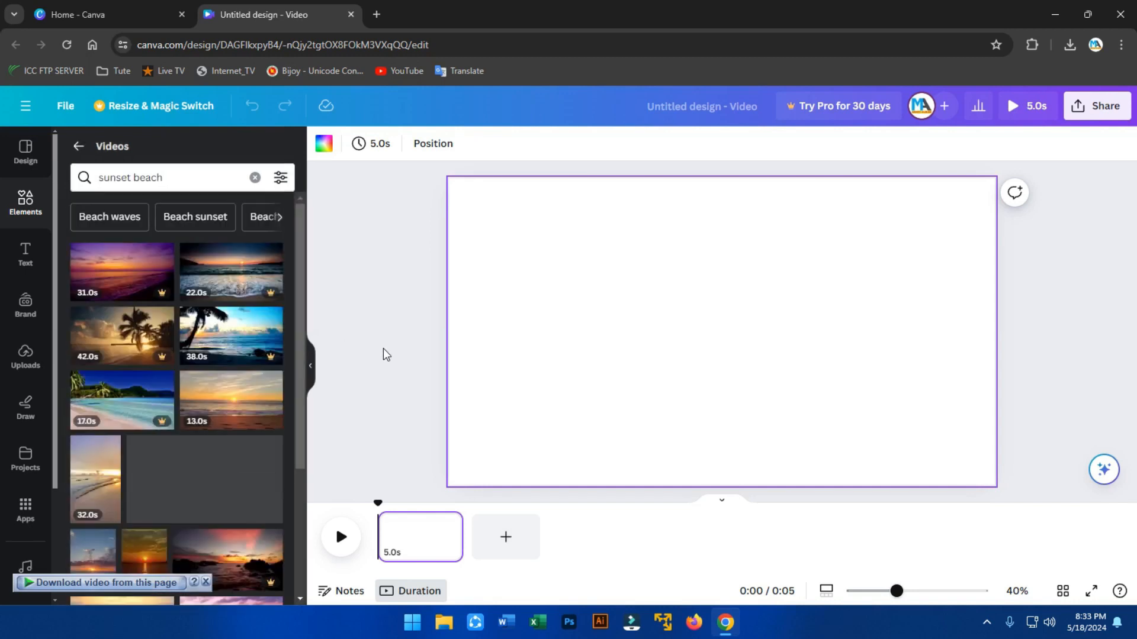
scroll(183, 336, down, 2)
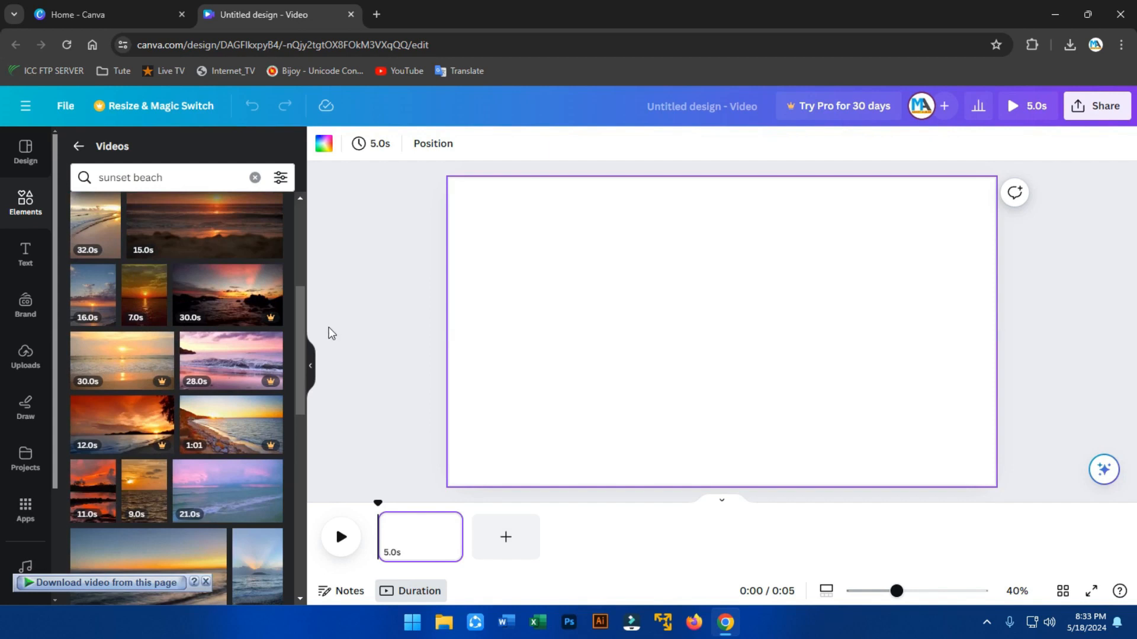
scroll(204, 376, down, 3)
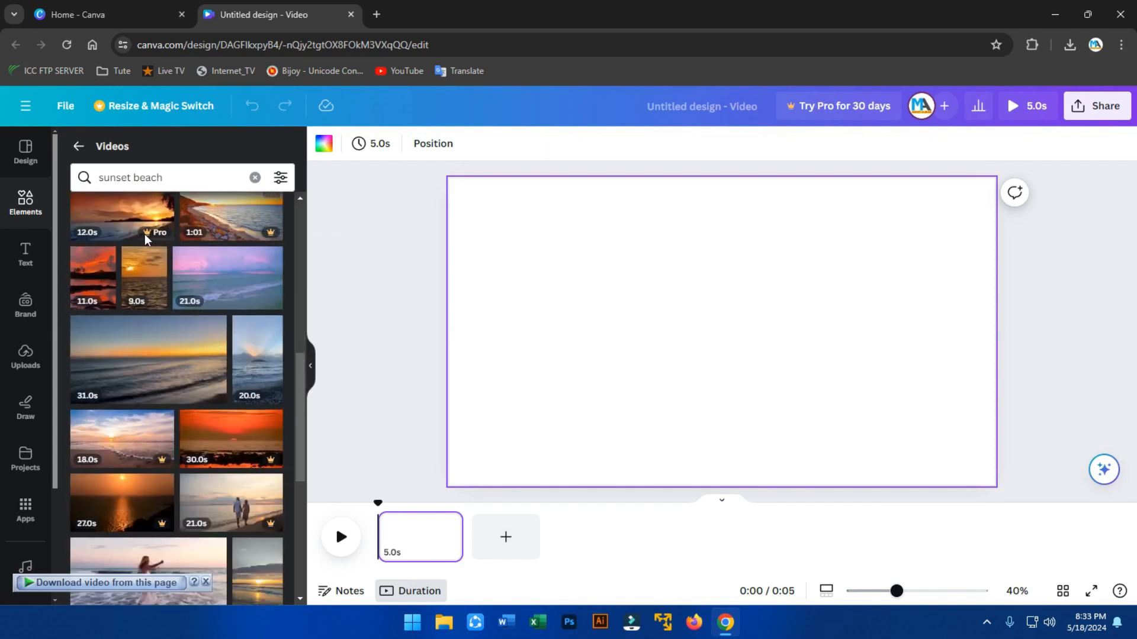
scroll(195, 367, down, 3)
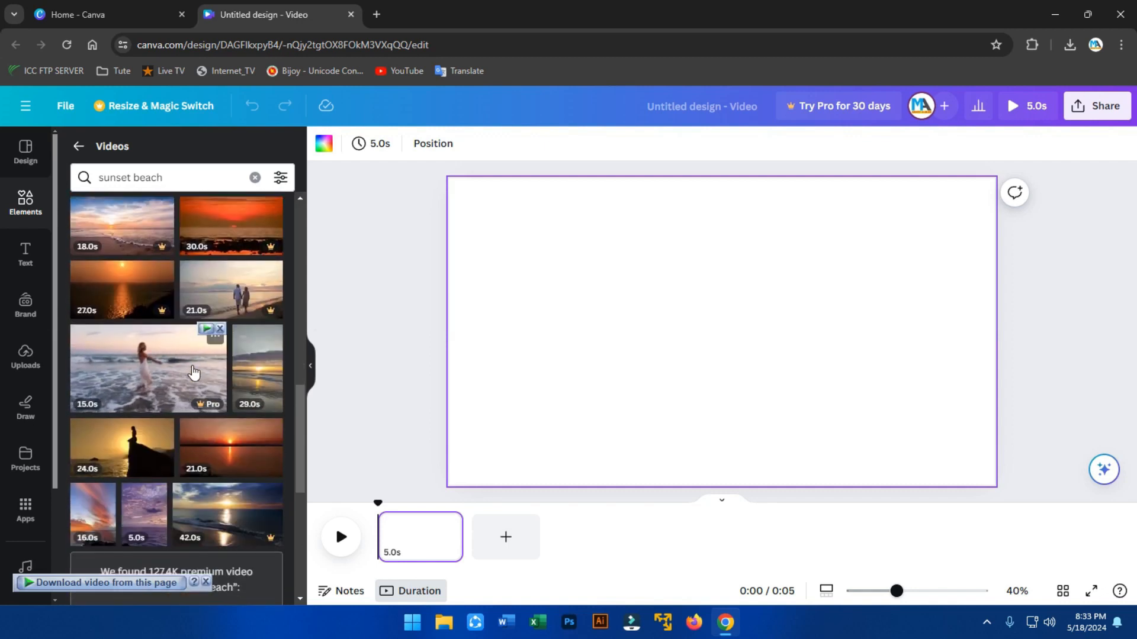
scroll(198, 324, down, 3)
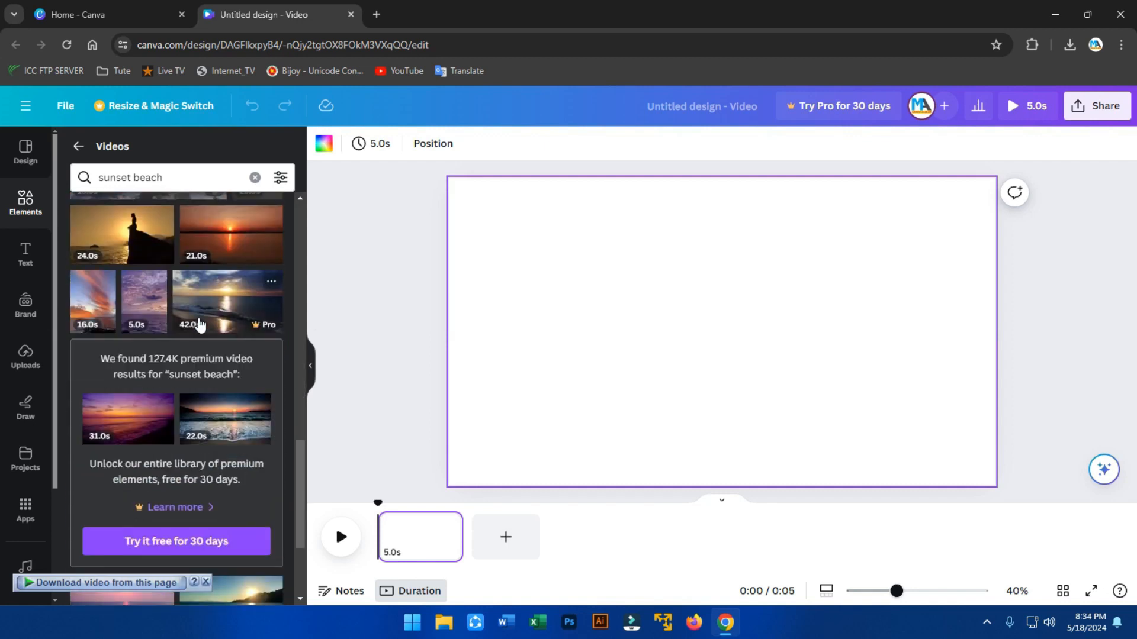
scroll(142, 355, up, 2)
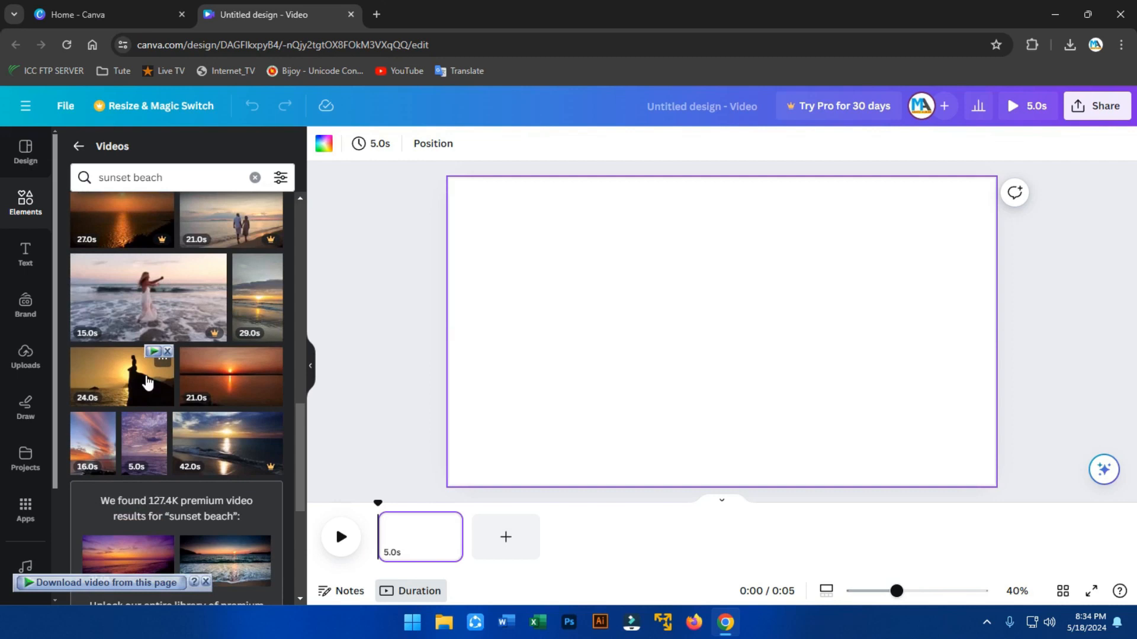
scroll(154, 385, down, 2)
scroll(155, 414, down, 5)
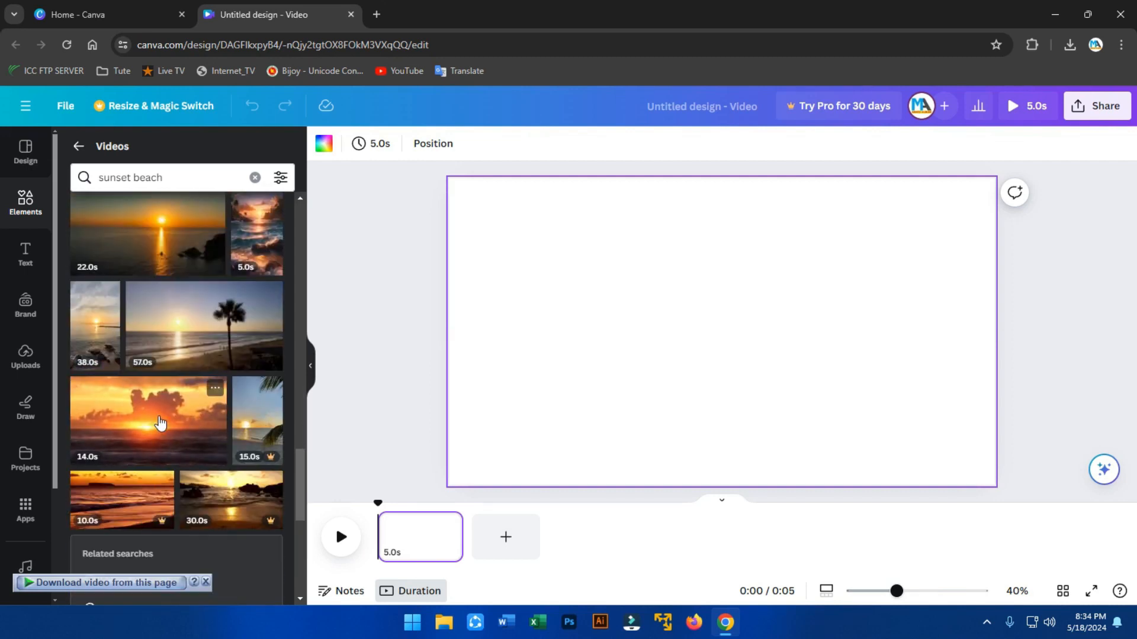
scroll(142, 432, up, 3)
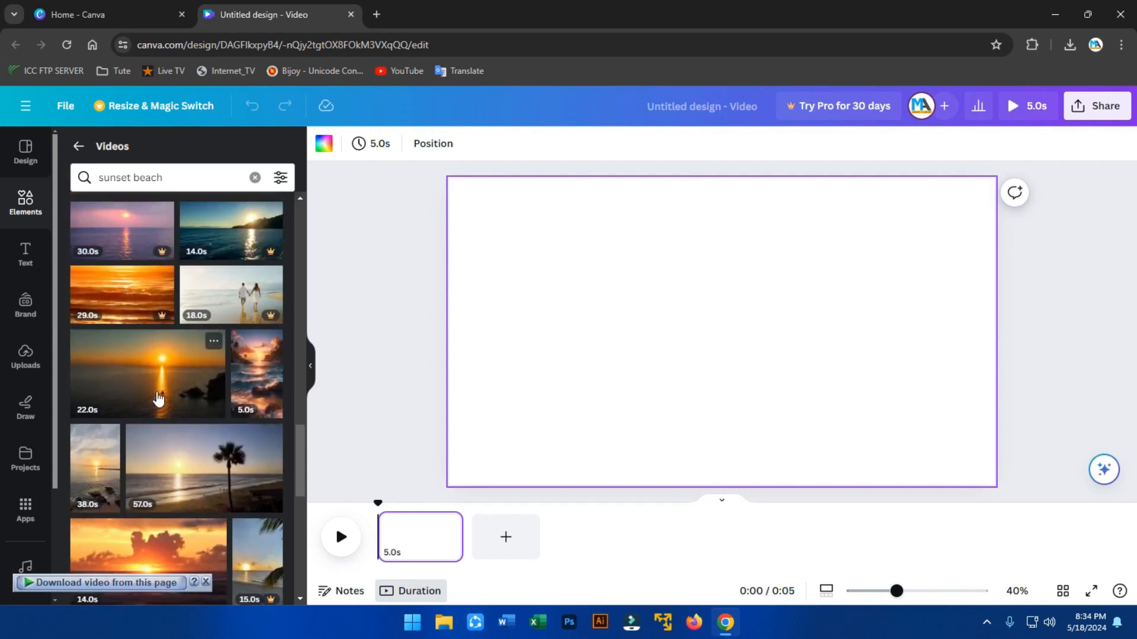
Add the 22.0s sunset clip to fill the page, then open the Stickers collection at Trending.
click(151, 396)
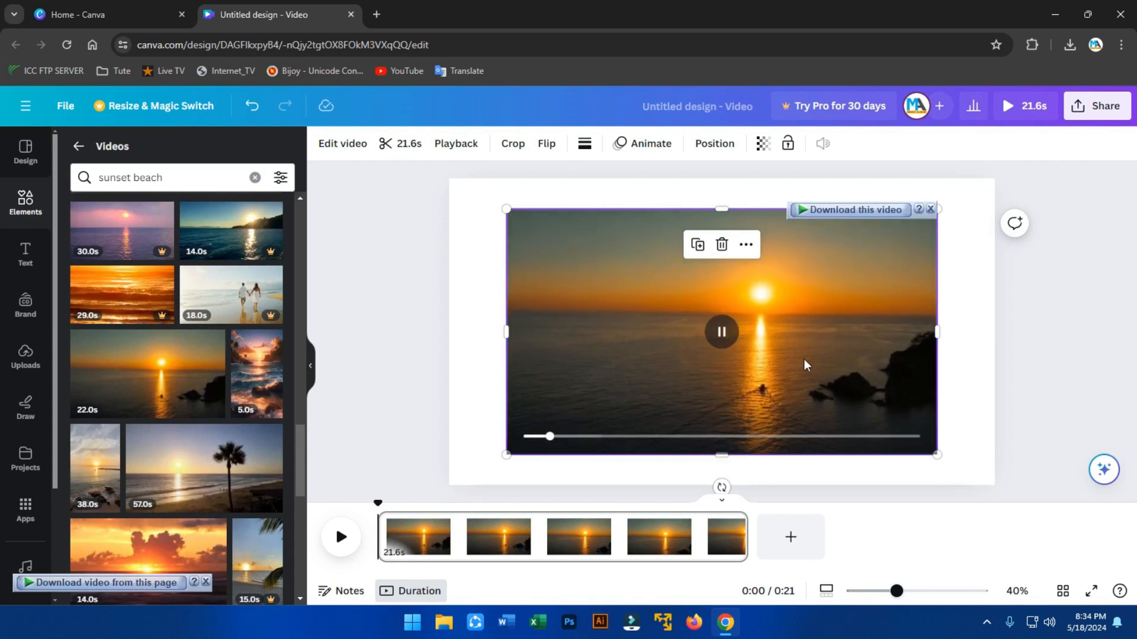
click(977, 317)
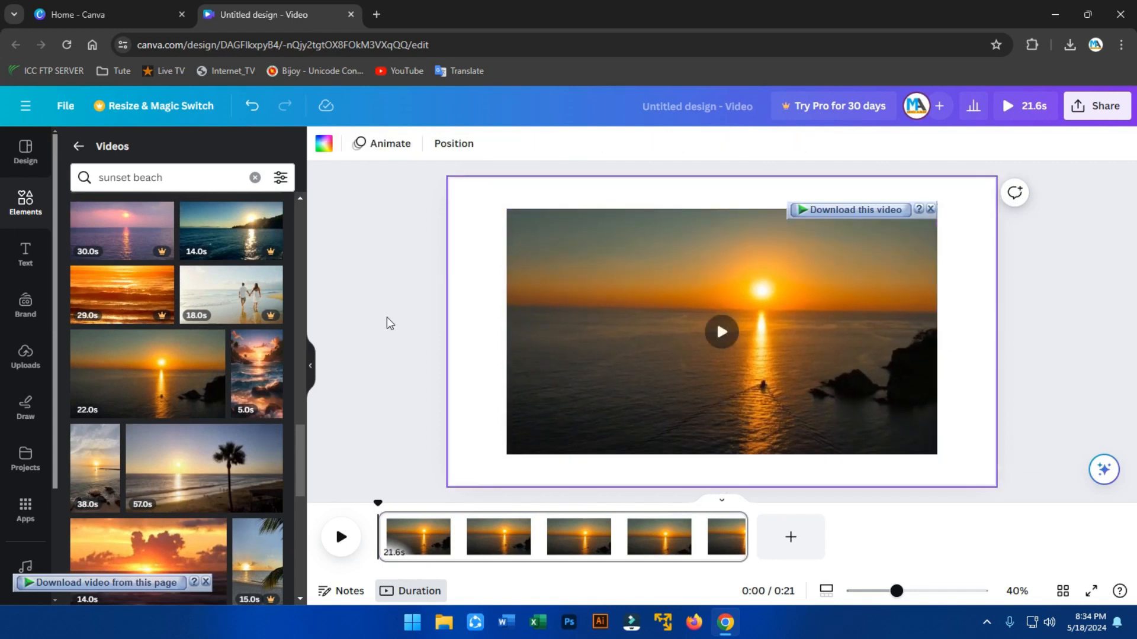
click(40, 205)
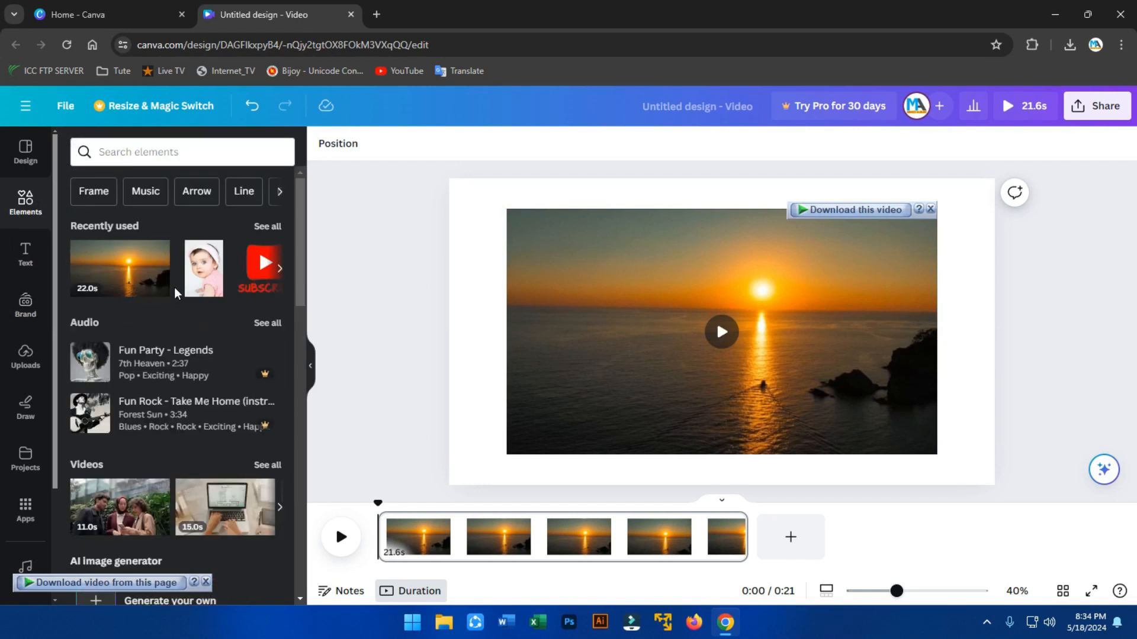
scroll(176, 293, down, 4)
scroll(175, 293, down, 4)
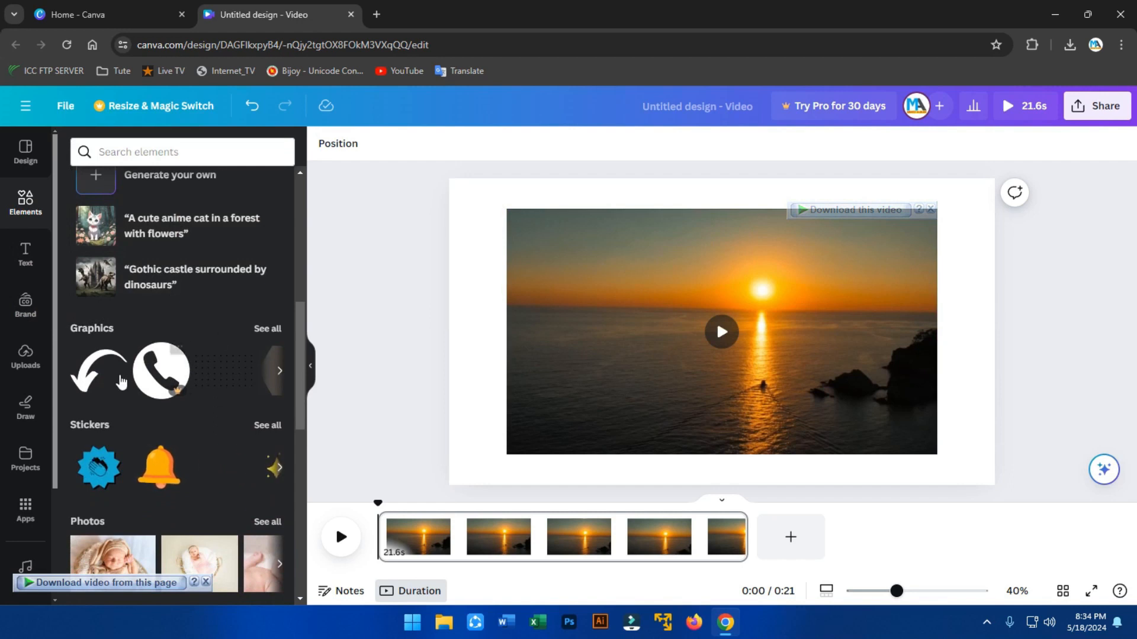
click(280, 371)
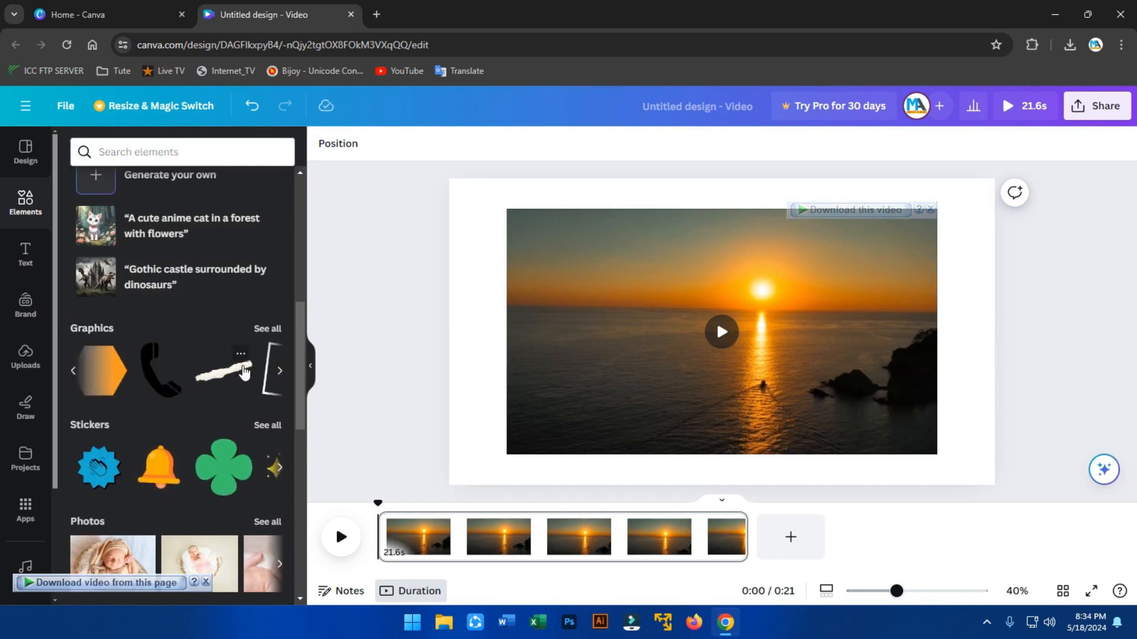
scroll(172, 357, down, 3)
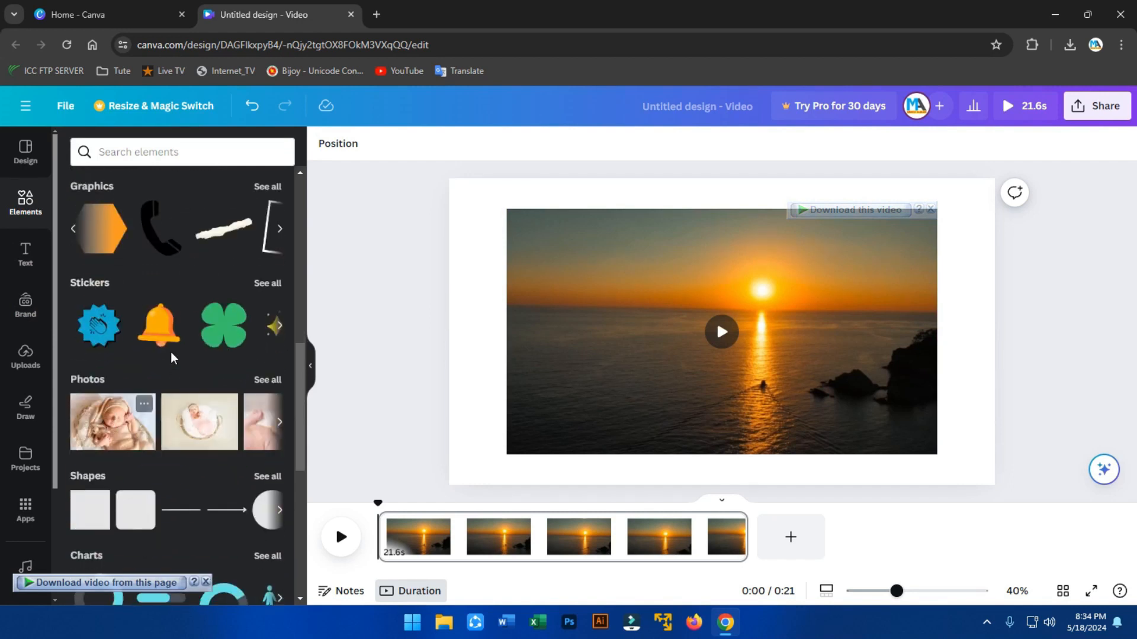
click(268, 285)
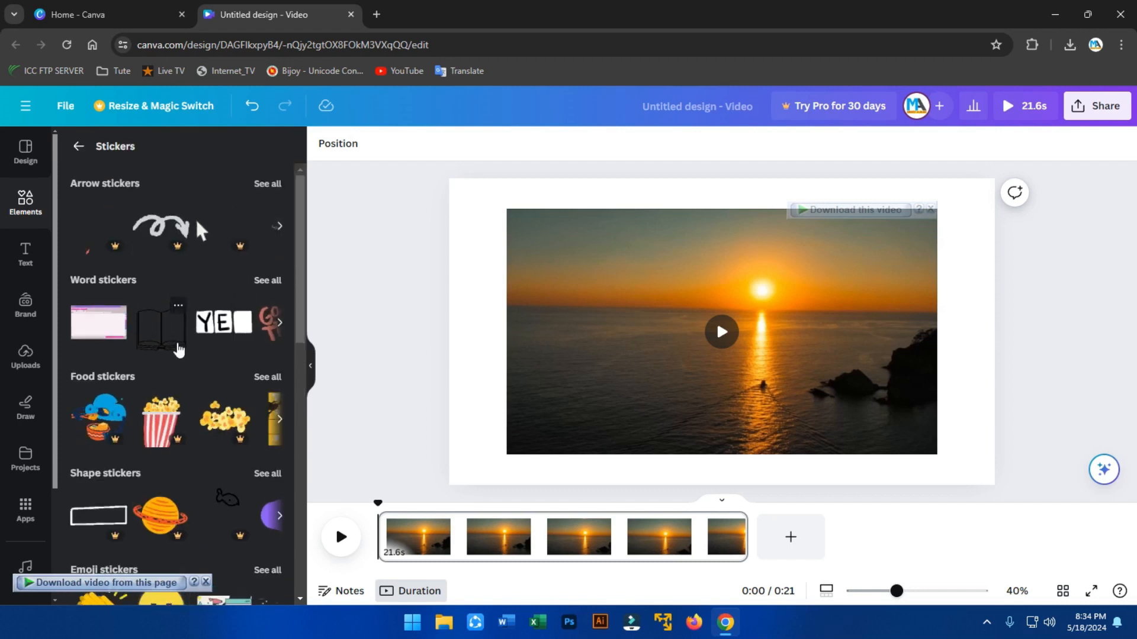
scroll(178, 350, down, 9)
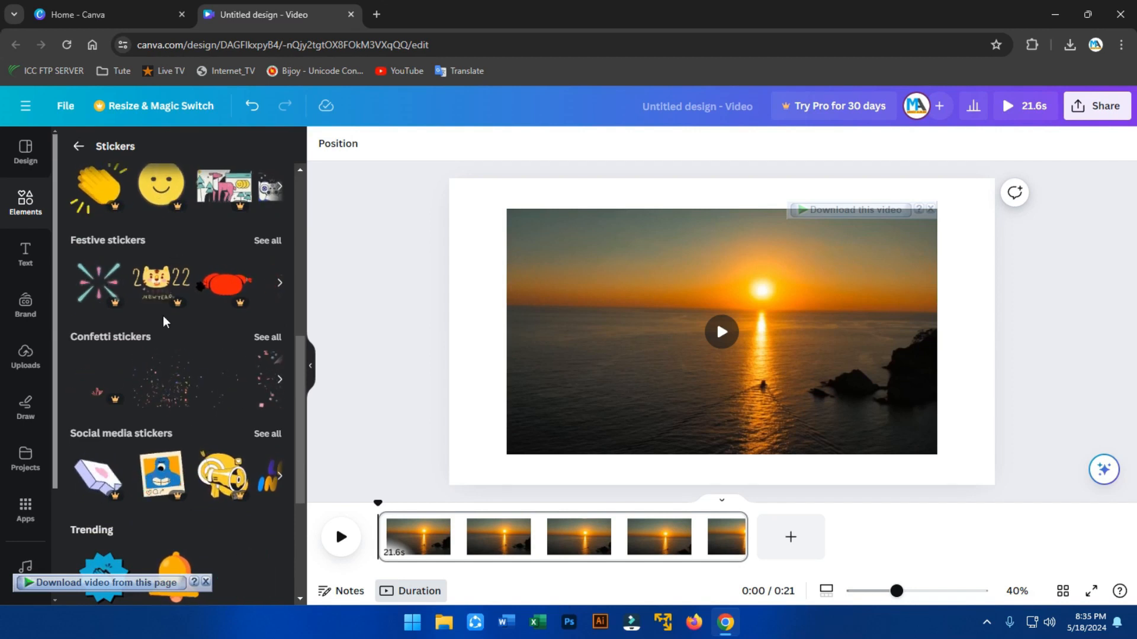
scroll(208, 348, down, 7)
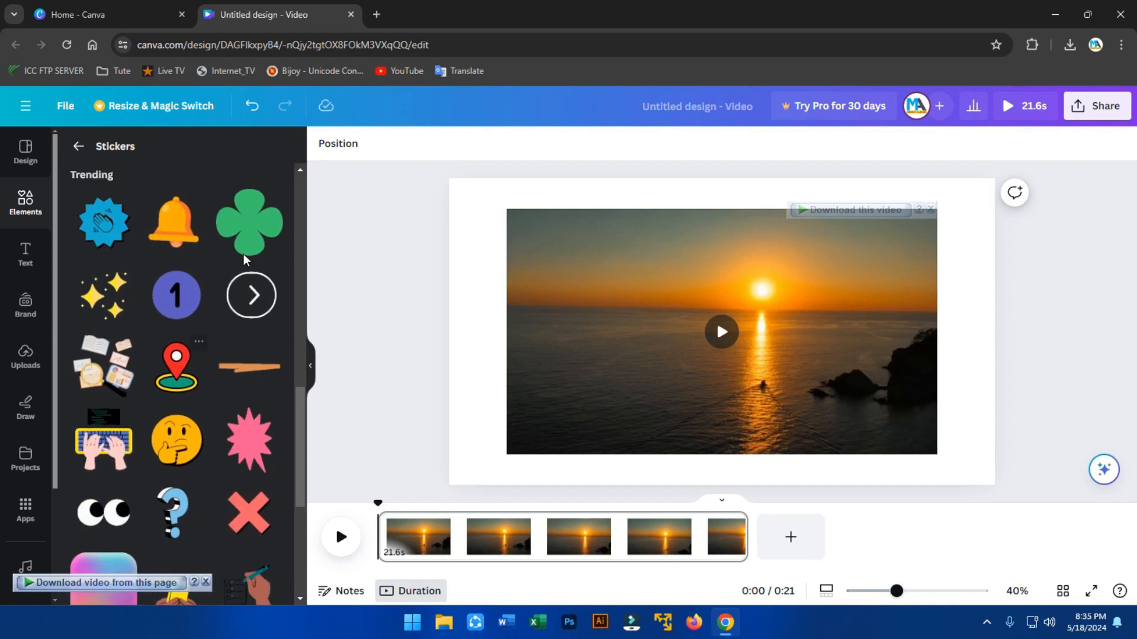
Place the green clover sticker on the video and shrink it into the top-left corner.
drag(291, 256, 549, 254)
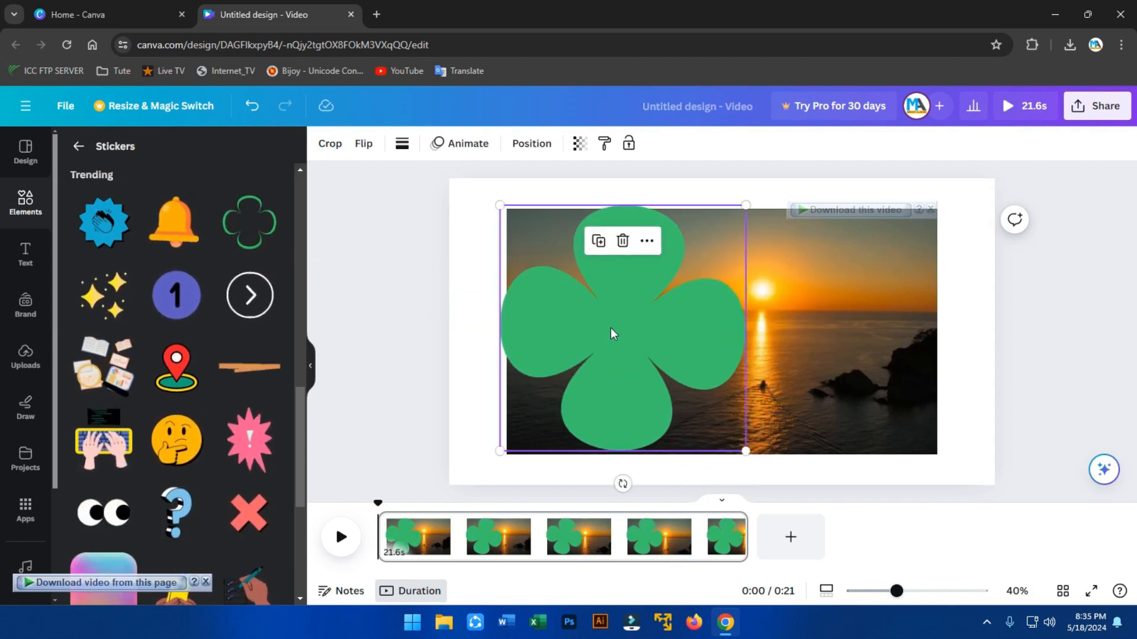
drag(745, 451, 597, 284)
drag(499, 206, 538, 253)
click(1027, 315)
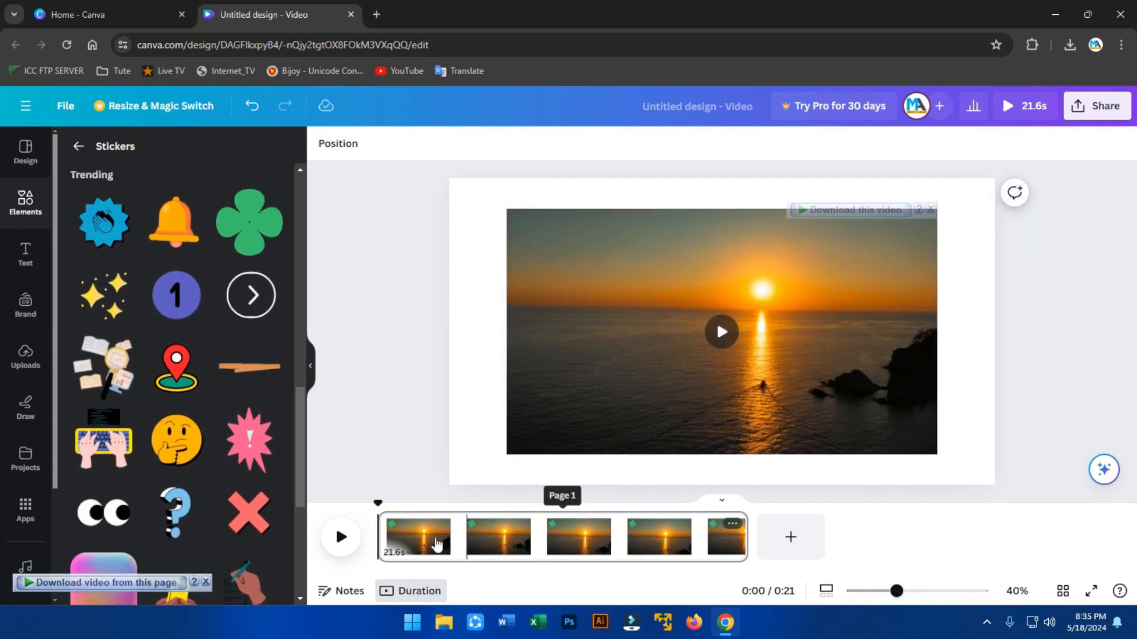
Play the video to preview the clover, then return to the sticker collection.
click(341, 537)
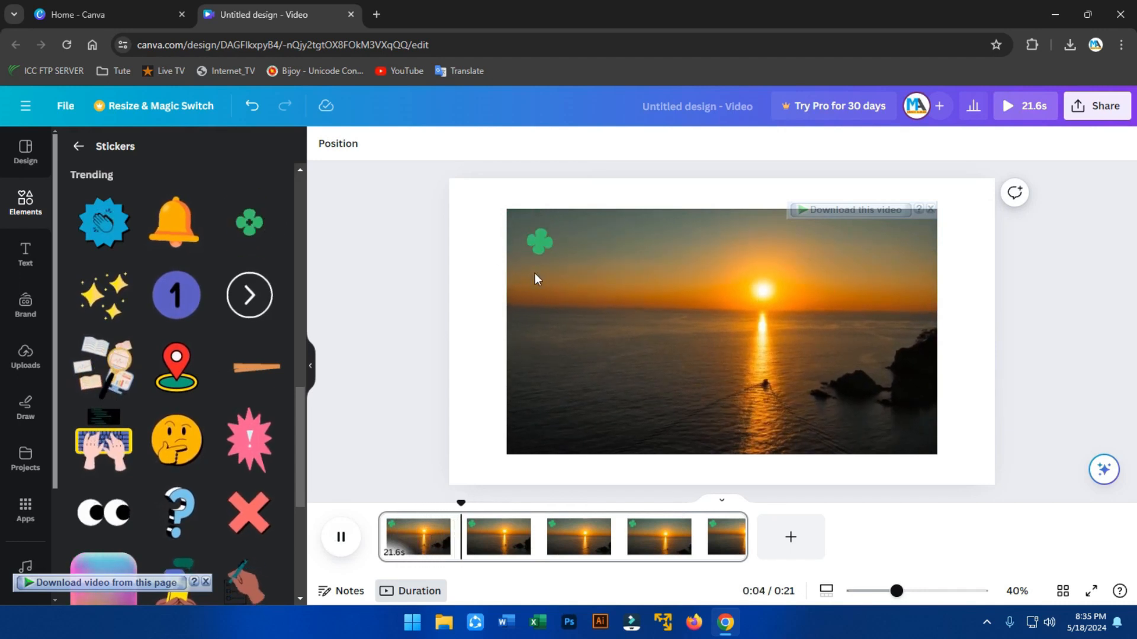
scroll(171, 366, down, 10)
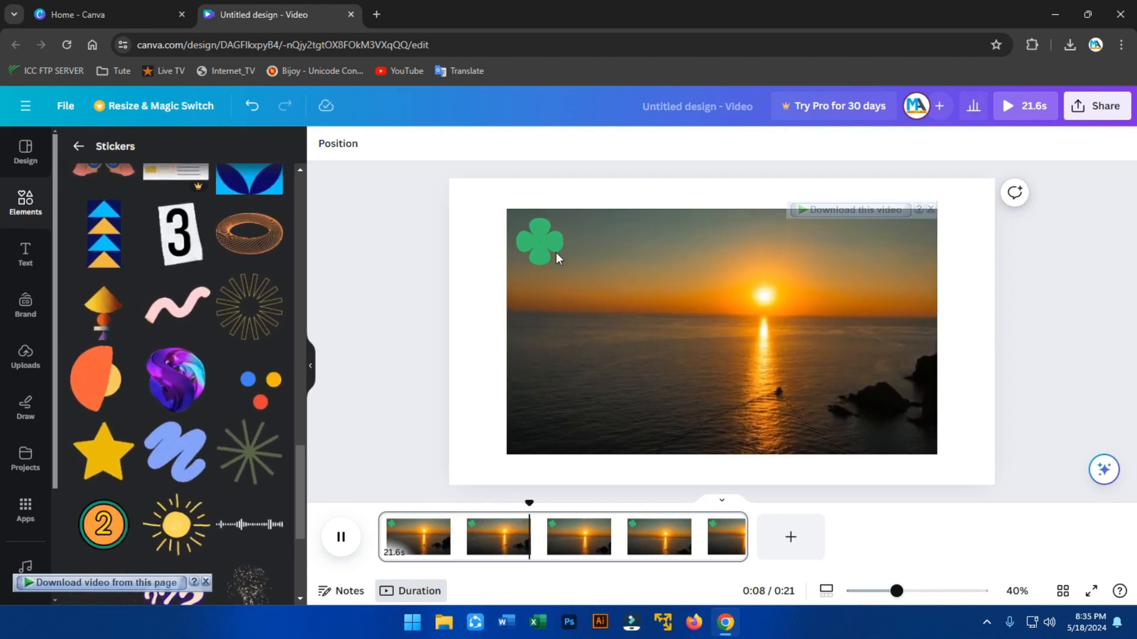
click(25, 359)
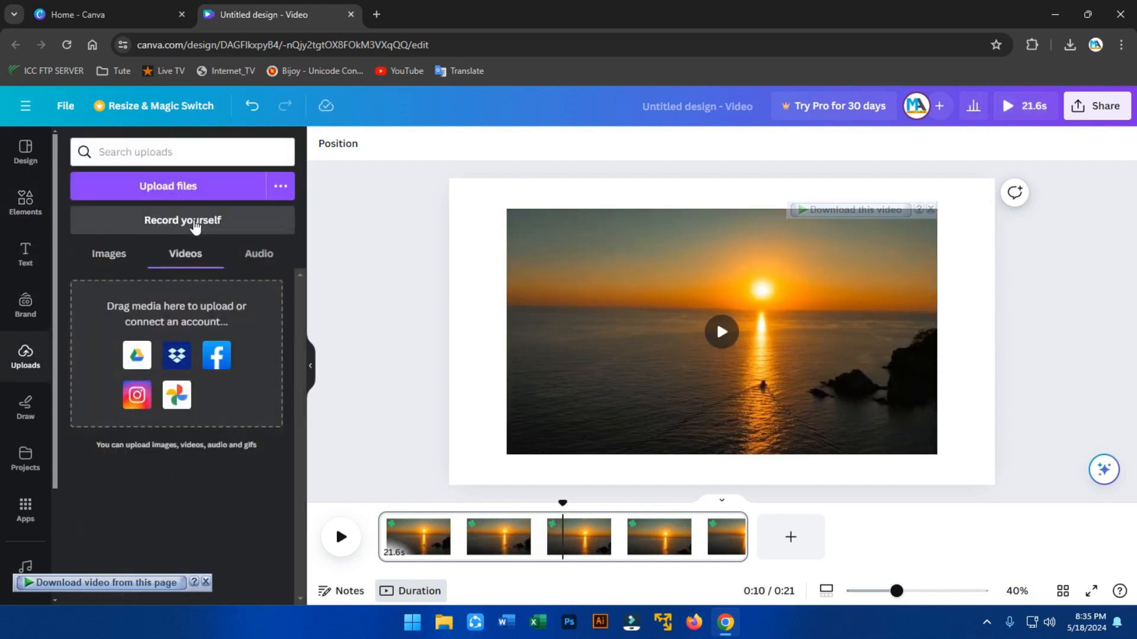
click(23, 219)
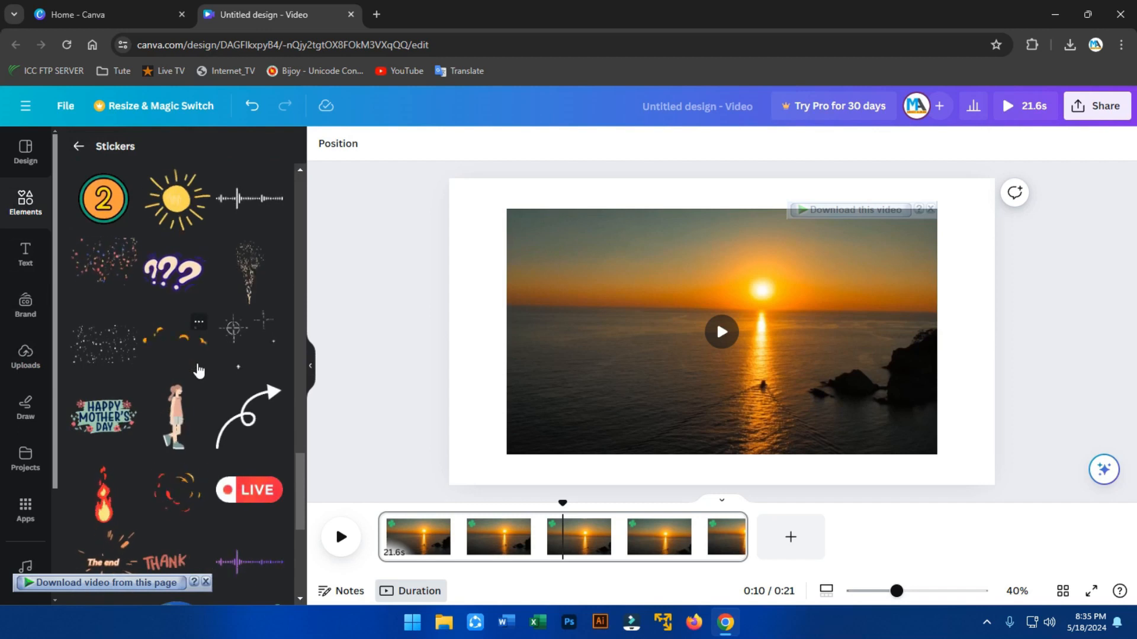
Scroll to the blue butterfly sticker, then set the timeline playhead at 0:13 of the clip.
scroll(205, 363, down, 3)
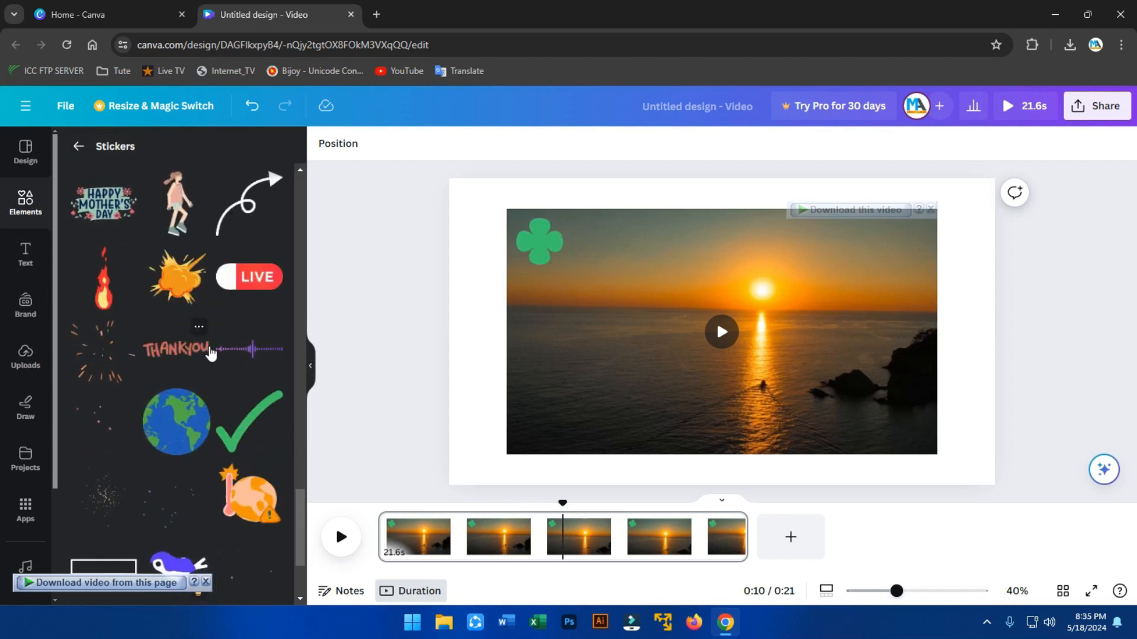
scroll(210, 352, down, 5)
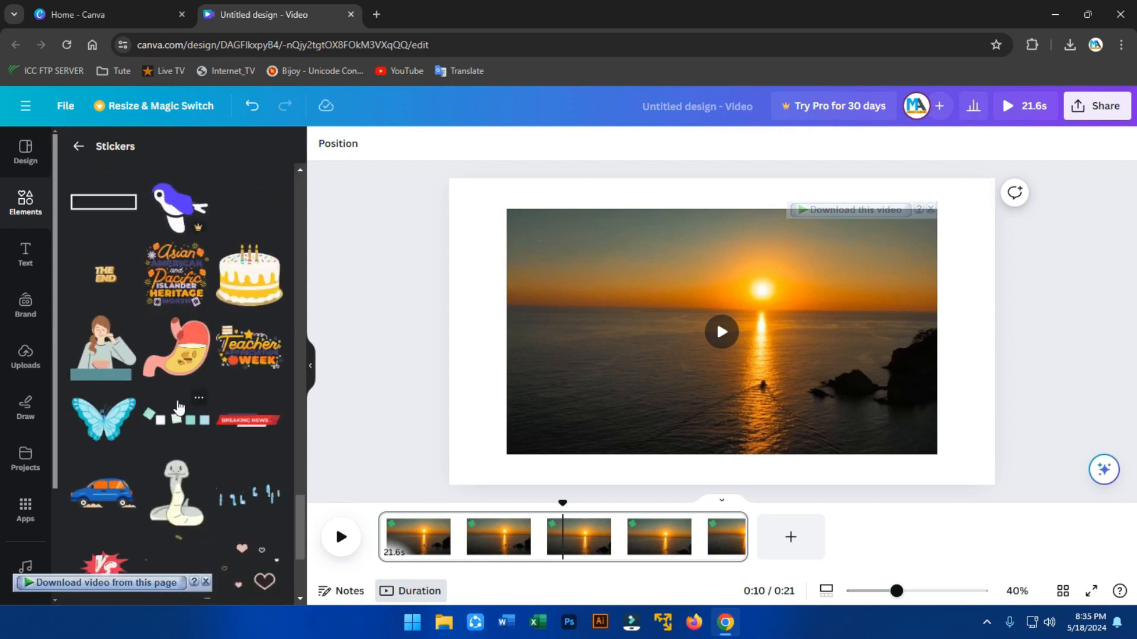
scroll(178, 407, down, 1)
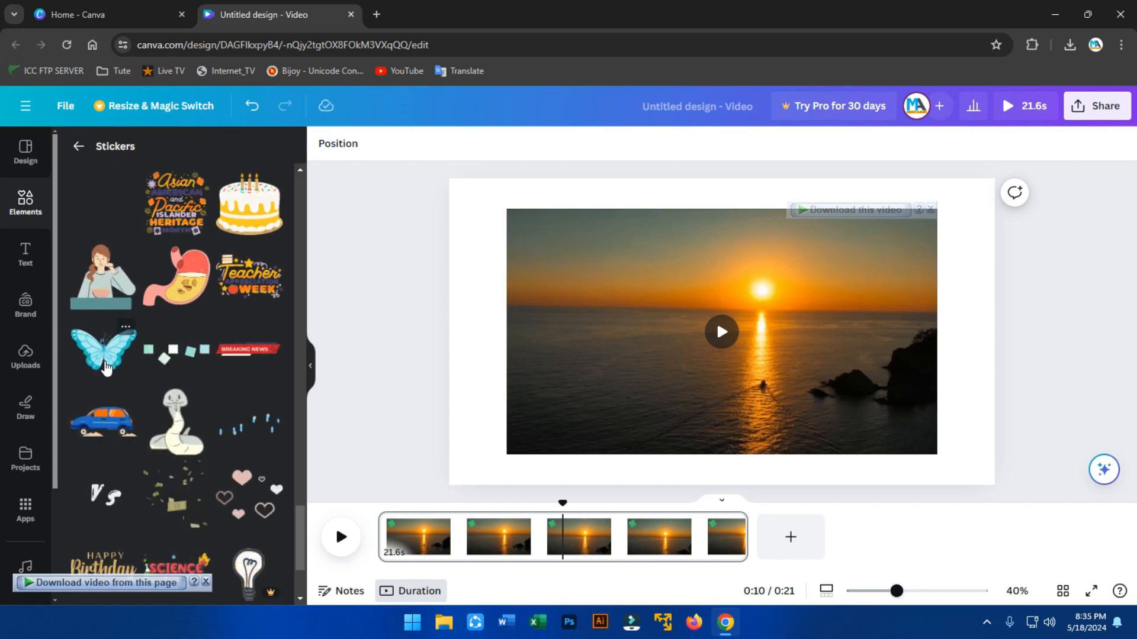
drag(105, 350, 112, 288)
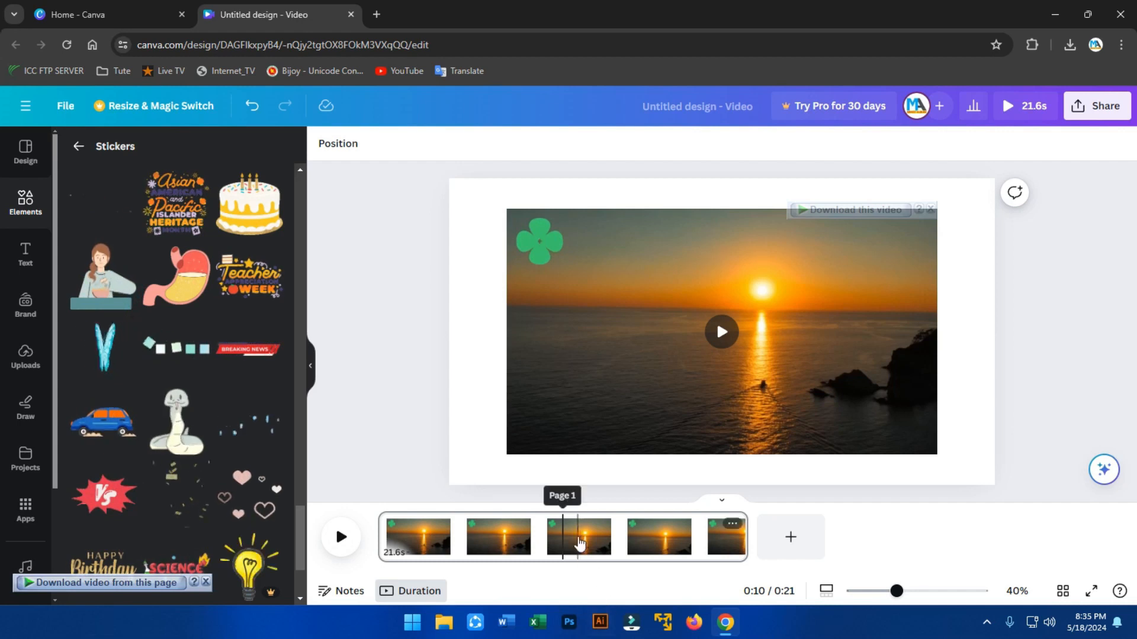
click(580, 544)
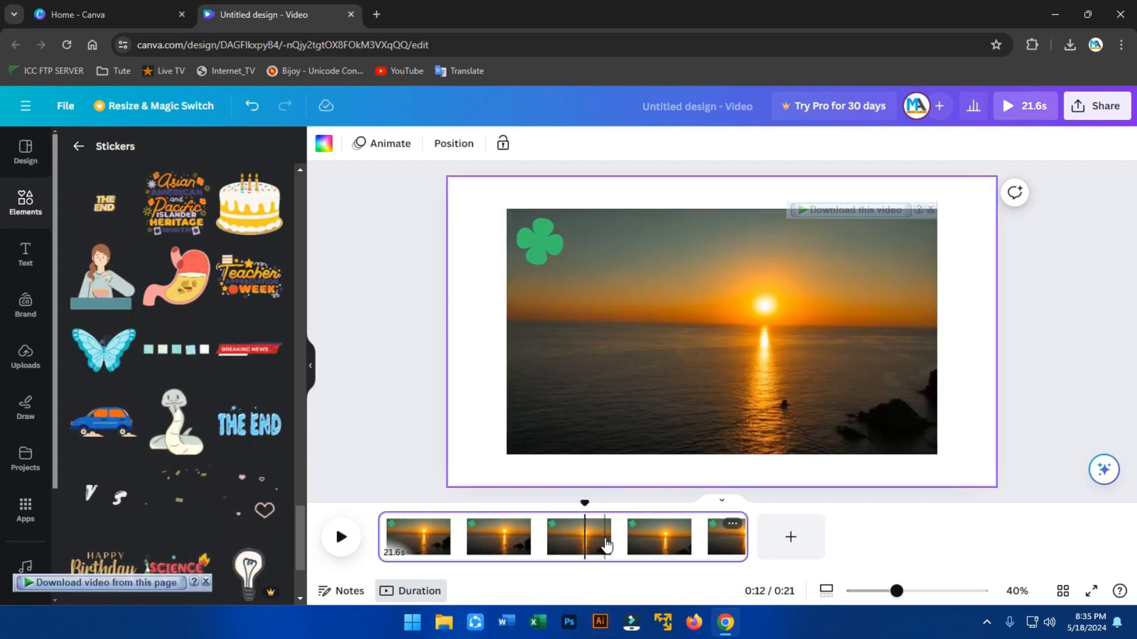
click(604, 544)
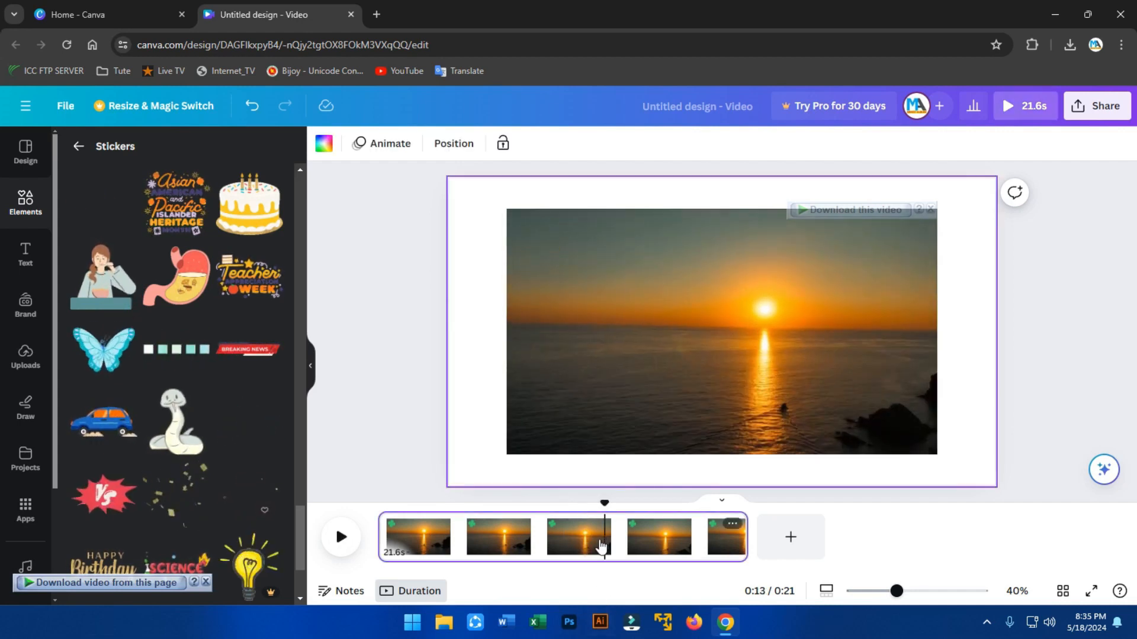
Split the sunset page at 0:13 into 13.2s and 8.4s pages, then select page 2.
right_click(612, 545)
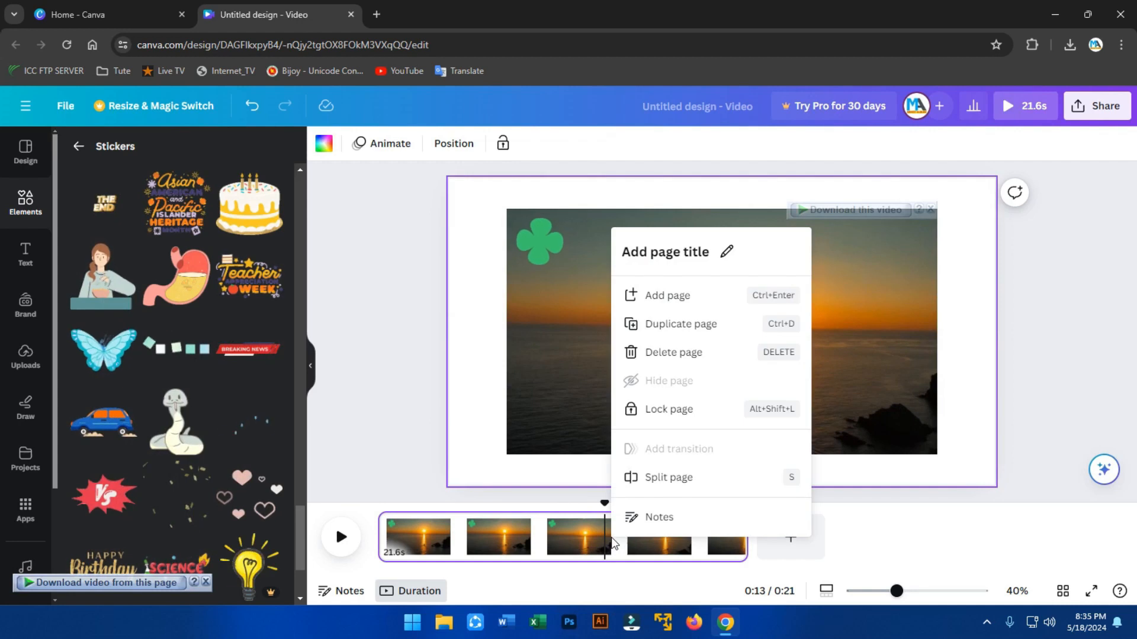
click(654, 477)
click(672, 544)
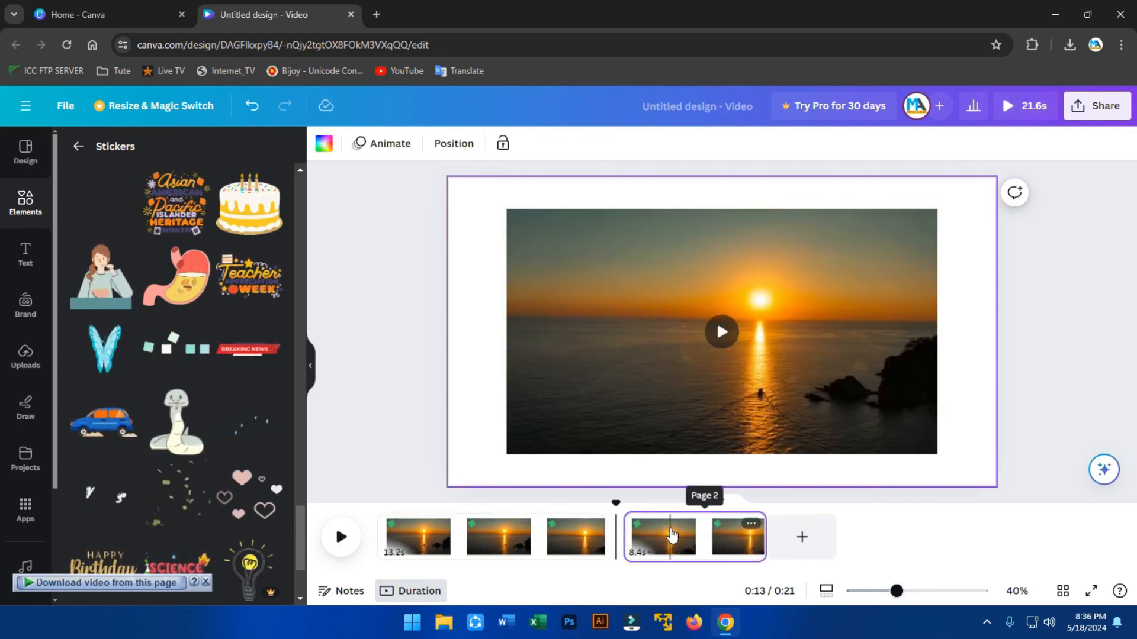
click(669, 535)
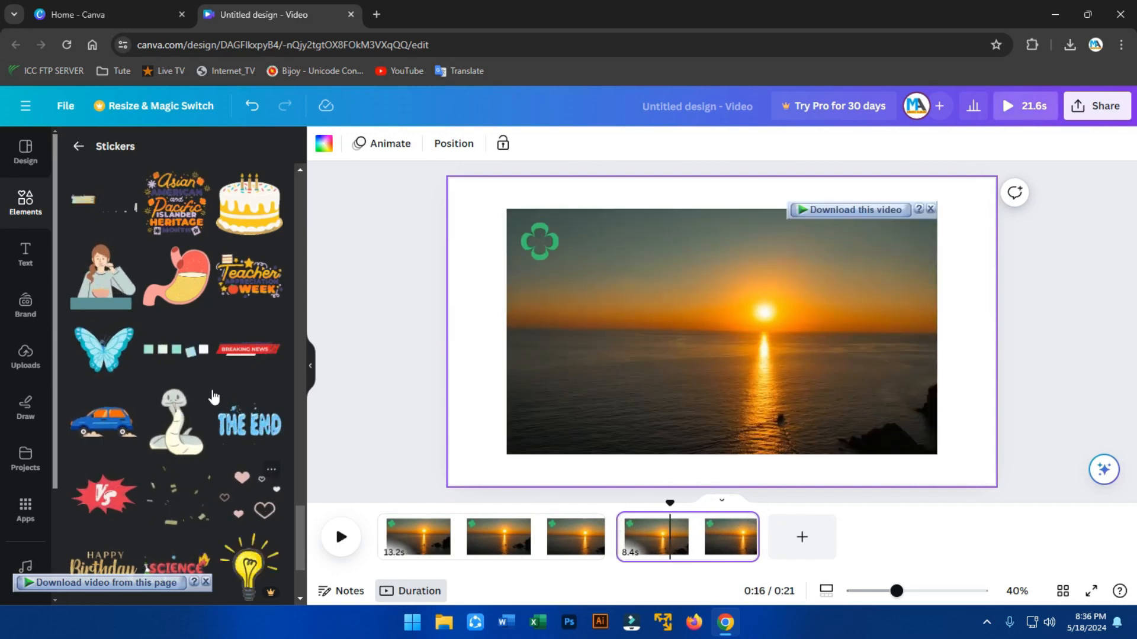
Add the blue butterfly to page 2, shrink it to about 294×231, move it lower right, and play.
drag(107, 357, 535, 274)
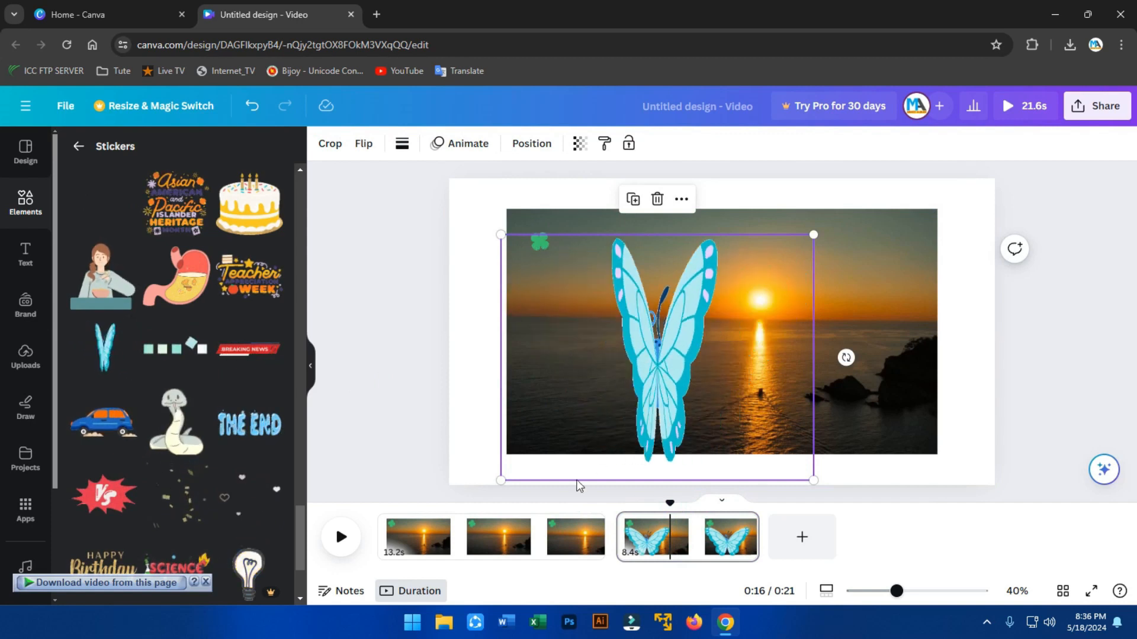
drag(501, 481, 535, 451)
drag(612, 351, 703, 270)
drag(788, 265, 892, 407)
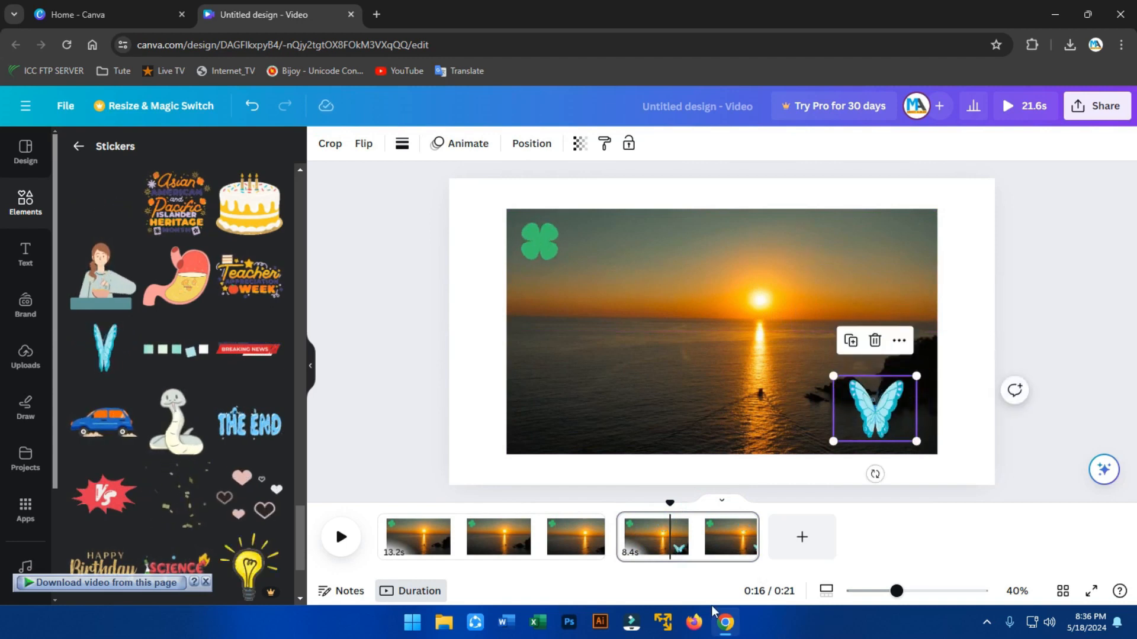
click(620, 503)
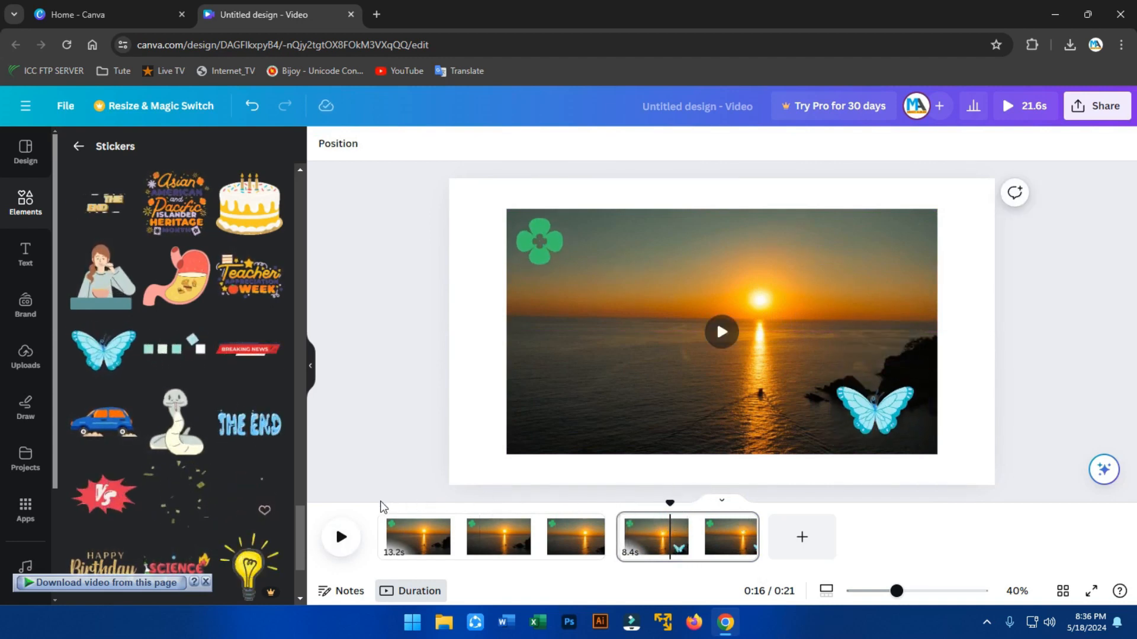
click(341, 537)
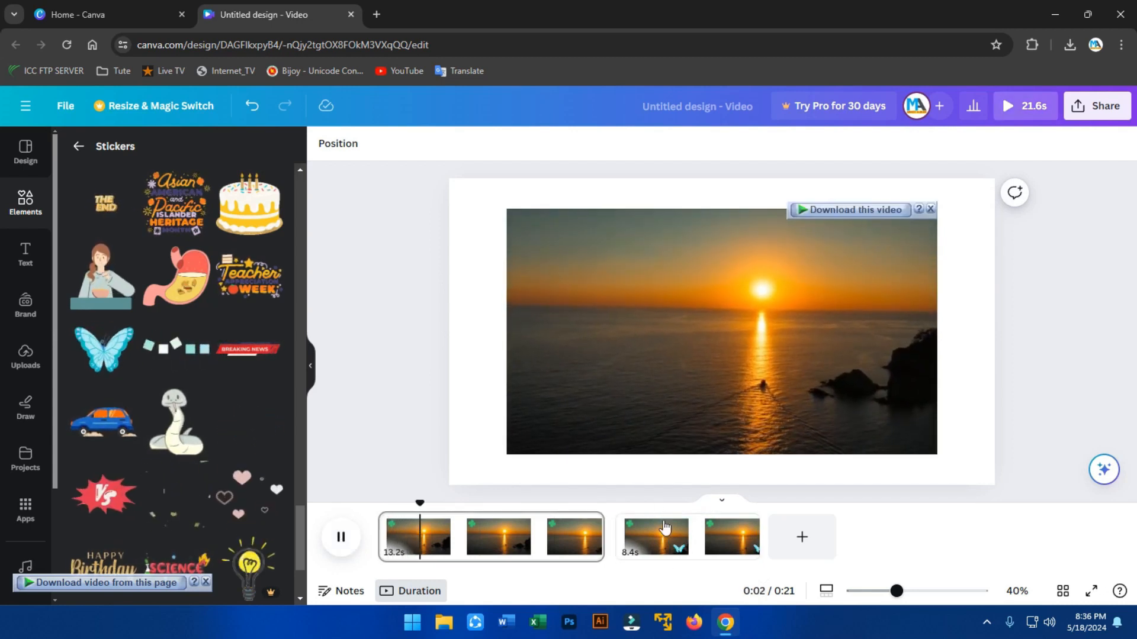
key(space)
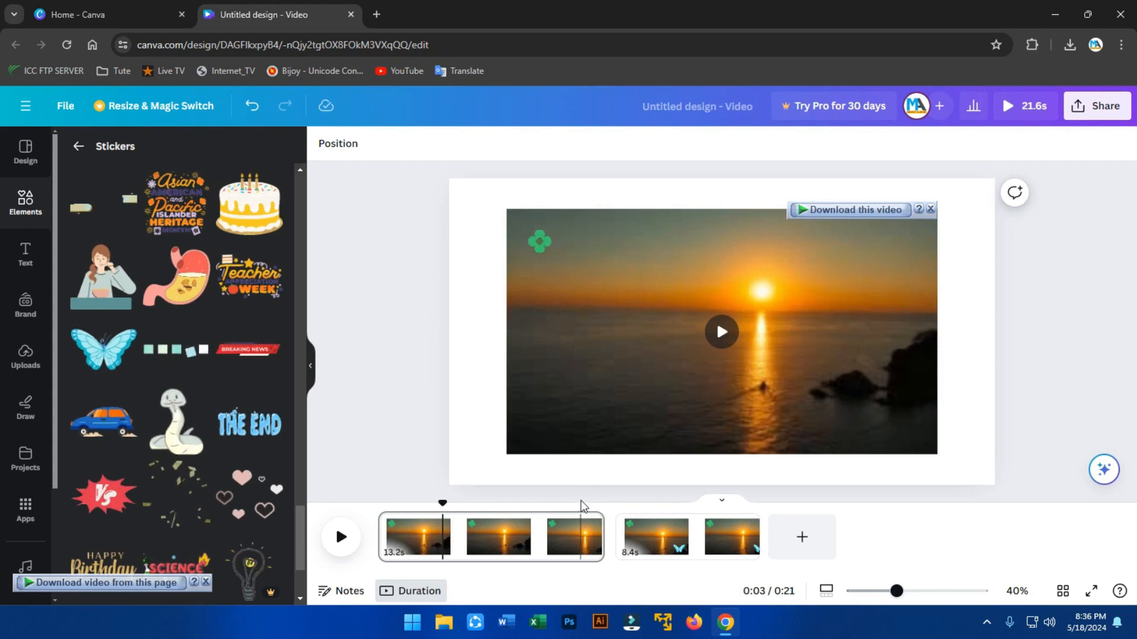
click(581, 518)
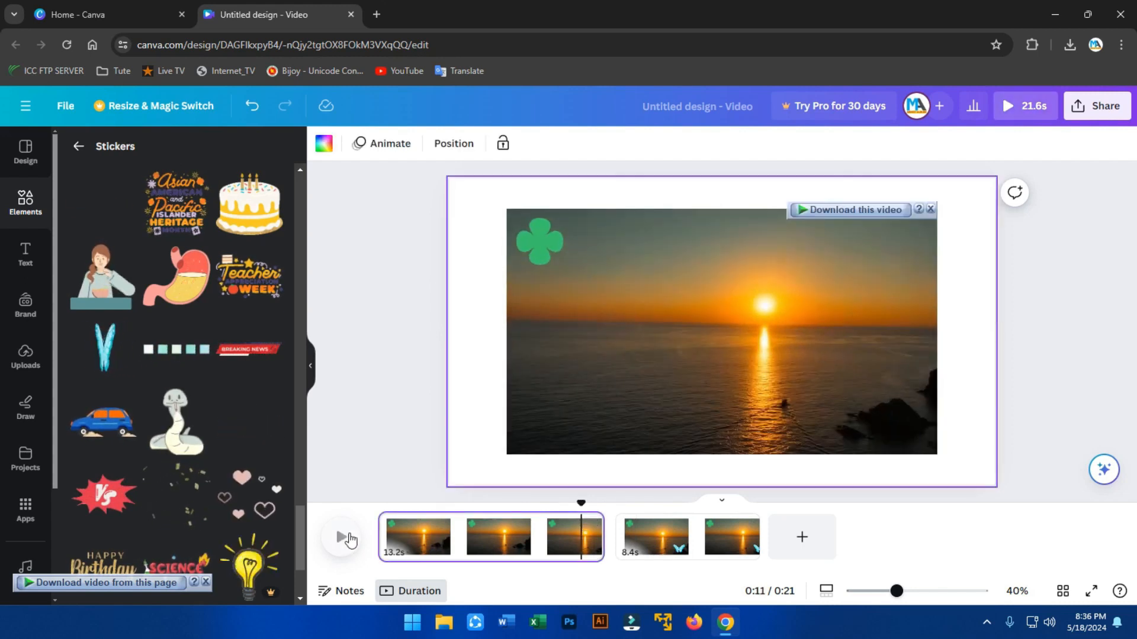
click(342, 539)
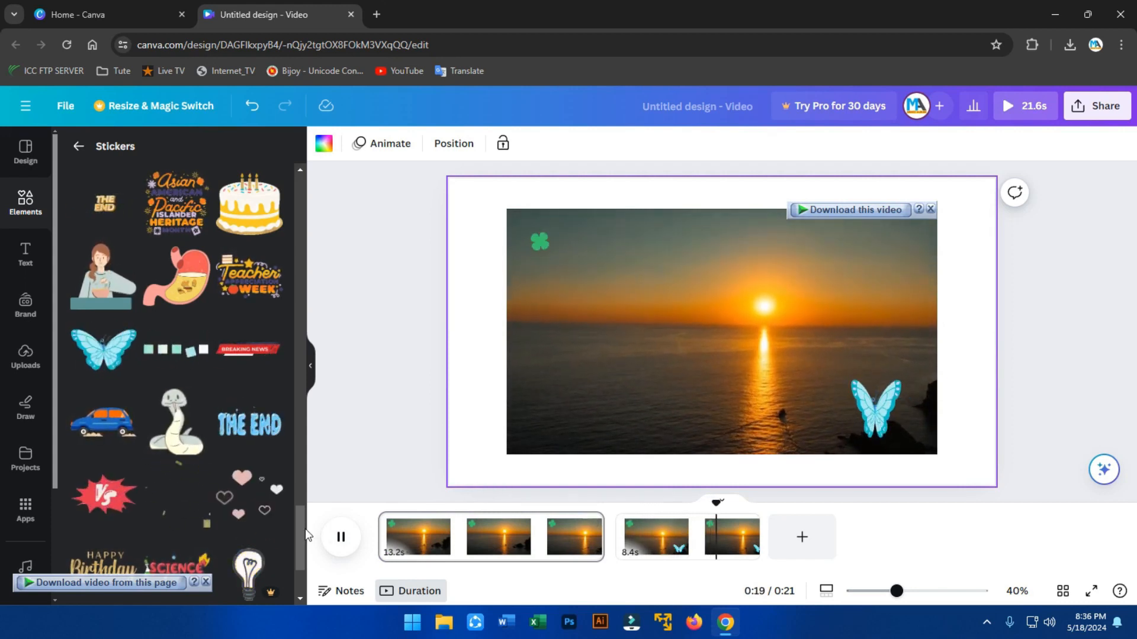
click(339, 539)
click(512, 536)
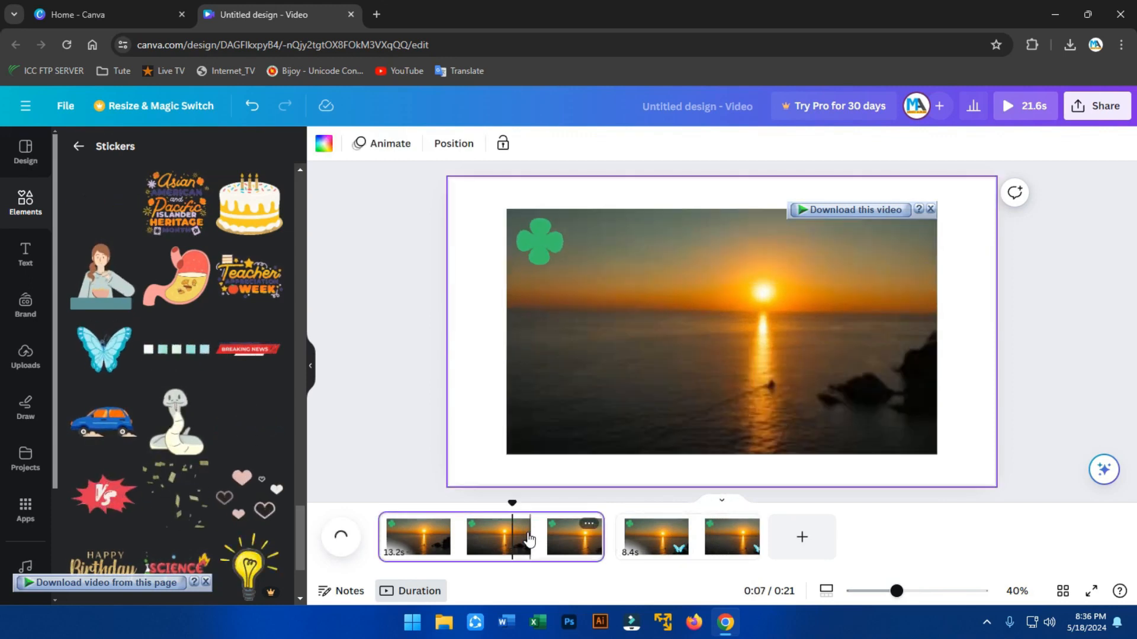
click(467, 536)
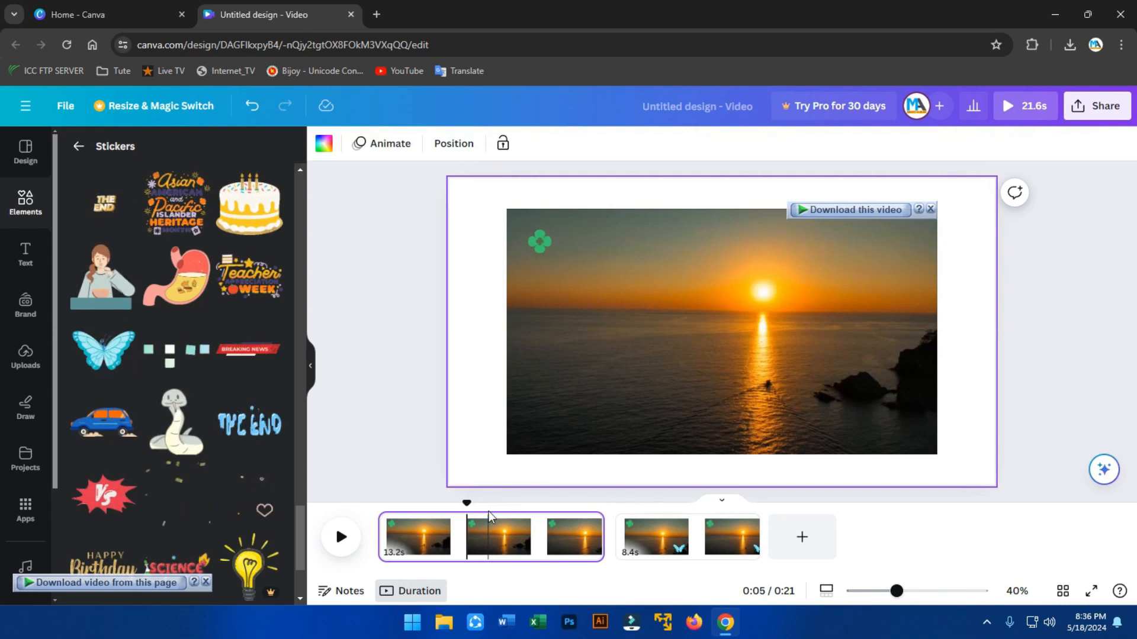
Split page 1 at 0:06 and again, delete the 3.6s piece, and preview the 18.0s video.
click(488, 536)
right_click(503, 529)
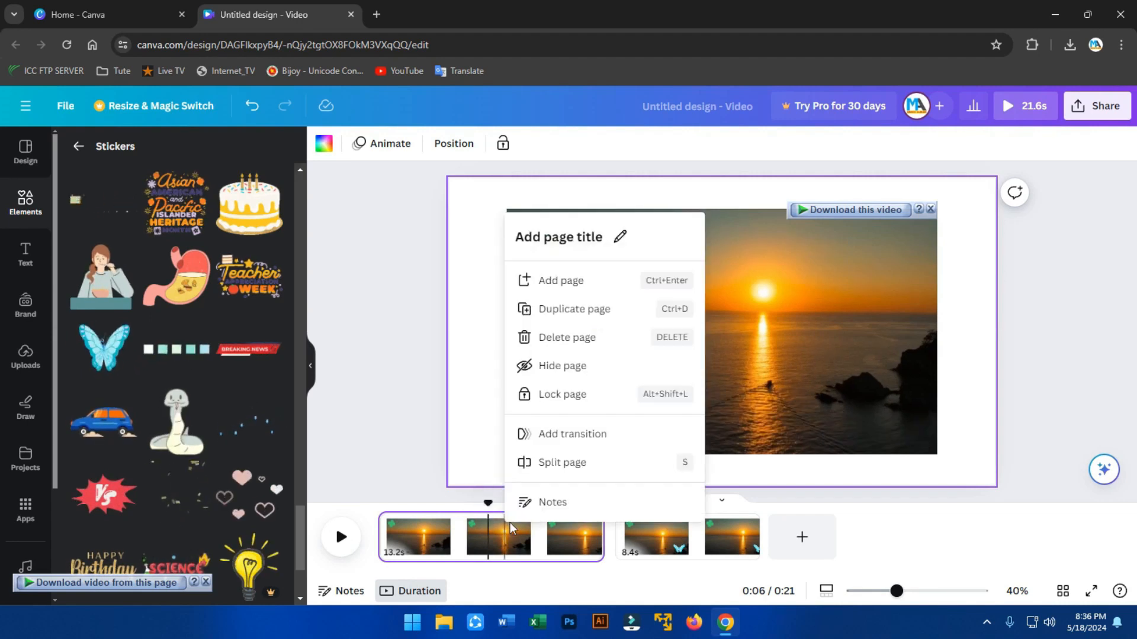
click(551, 463)
click(553, 535)
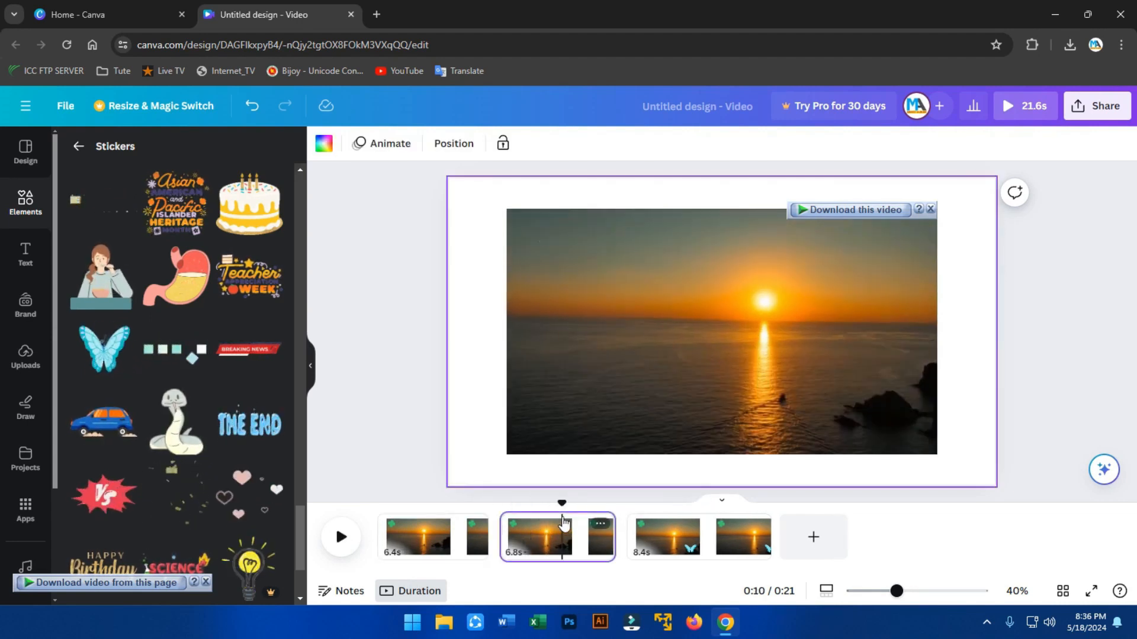
right_click(549, 526)
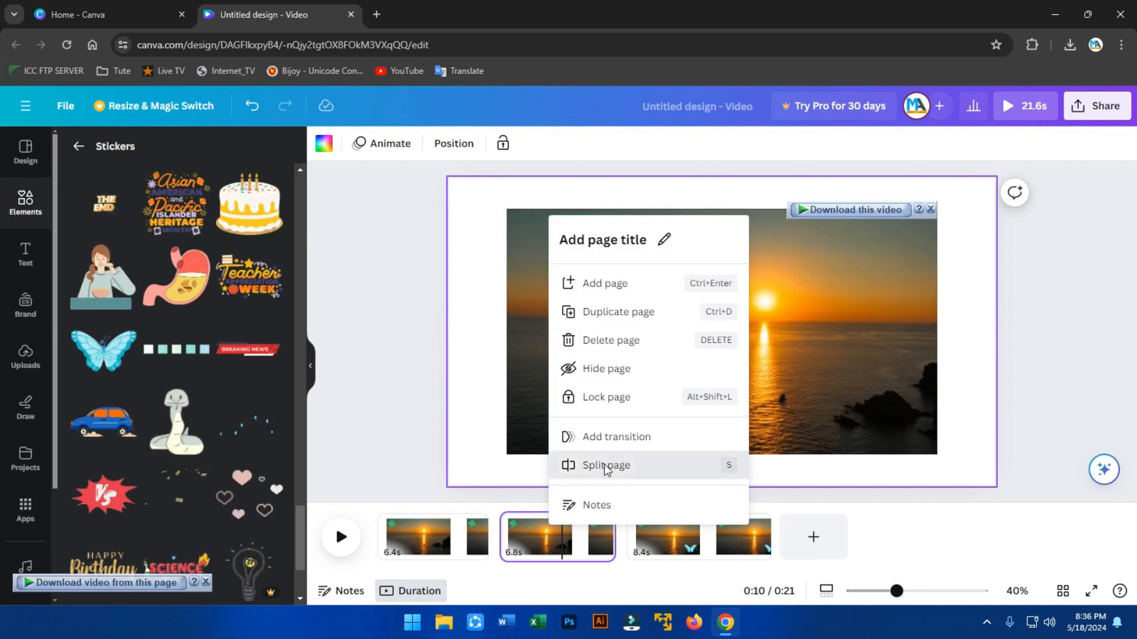
click(602, 464)
click(532, 536)
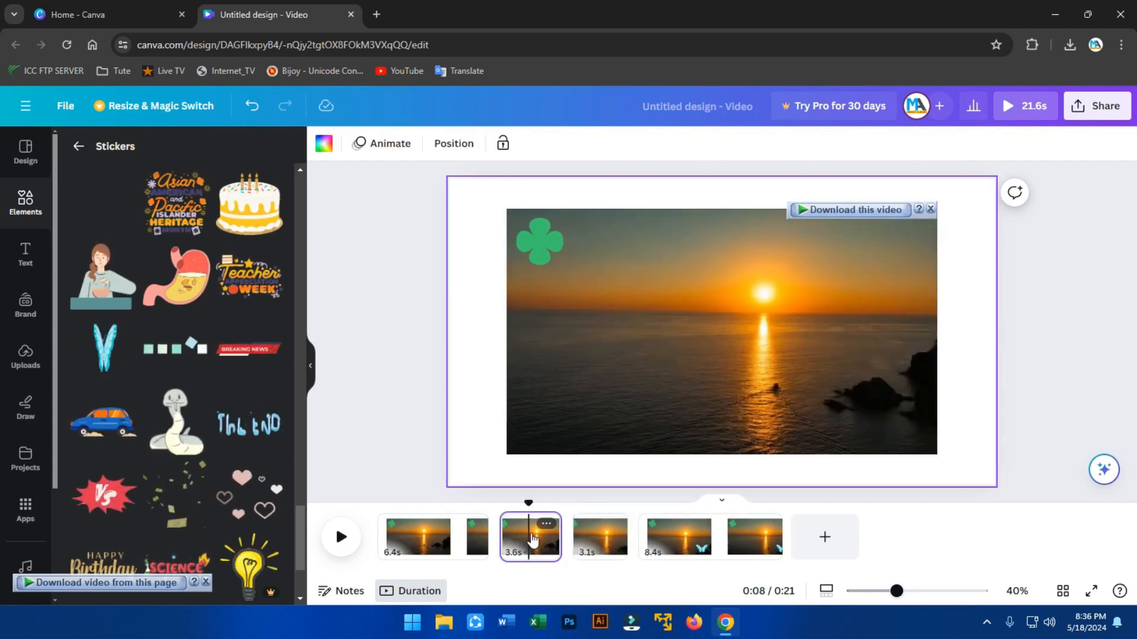
key(Delete)
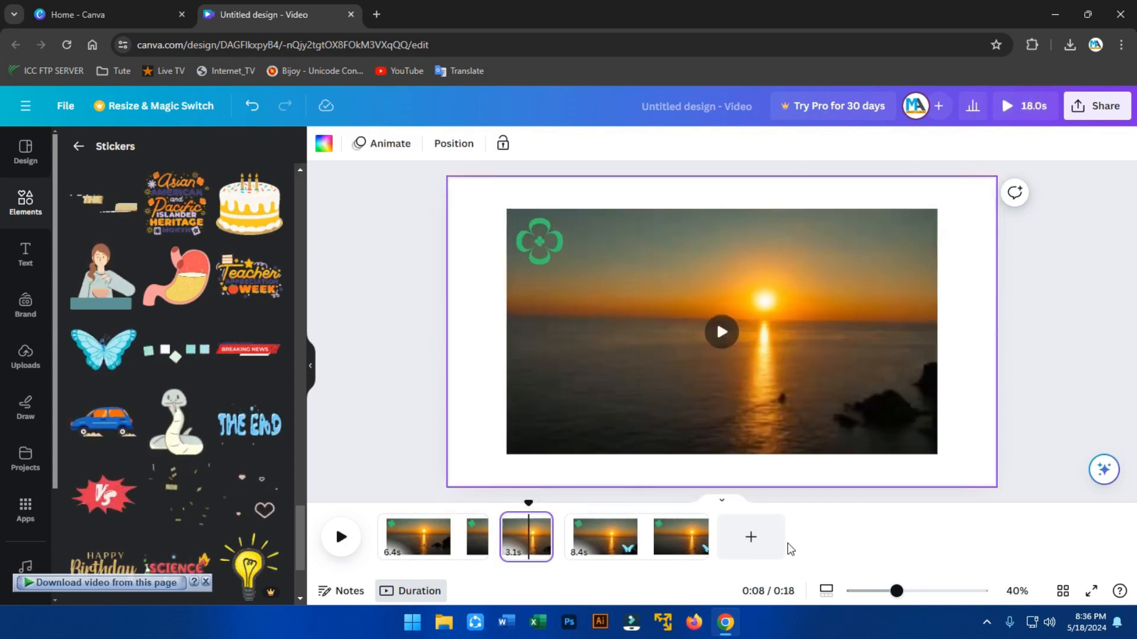
click(339, 538)
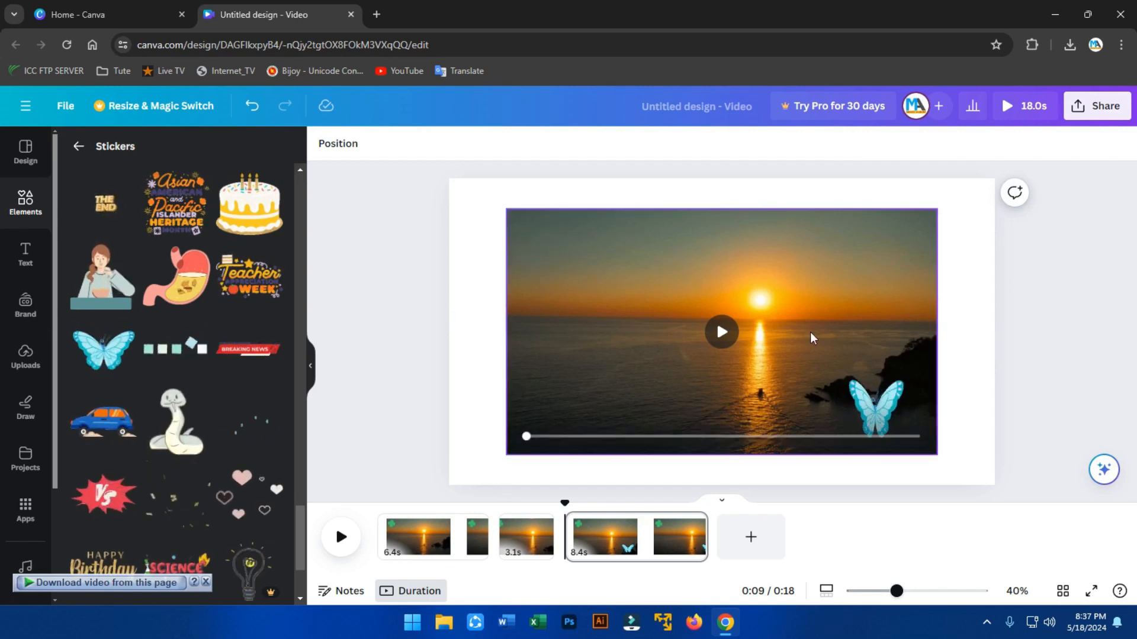
Download the 18-second design as an MP4 Video file.
click(1102, 110)
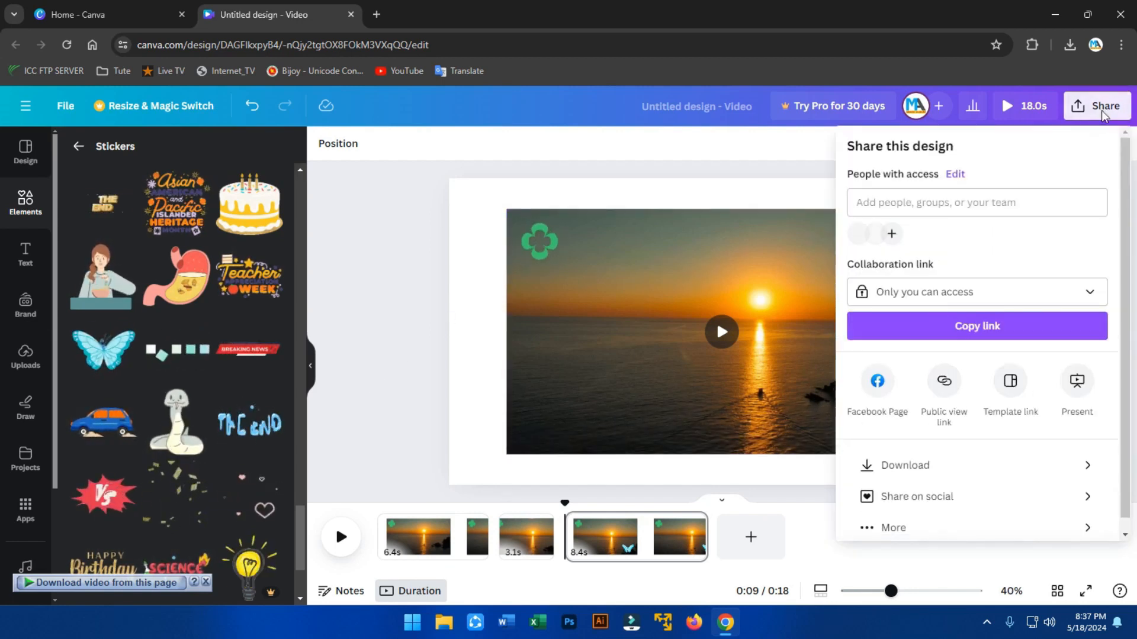
click(927, 467)
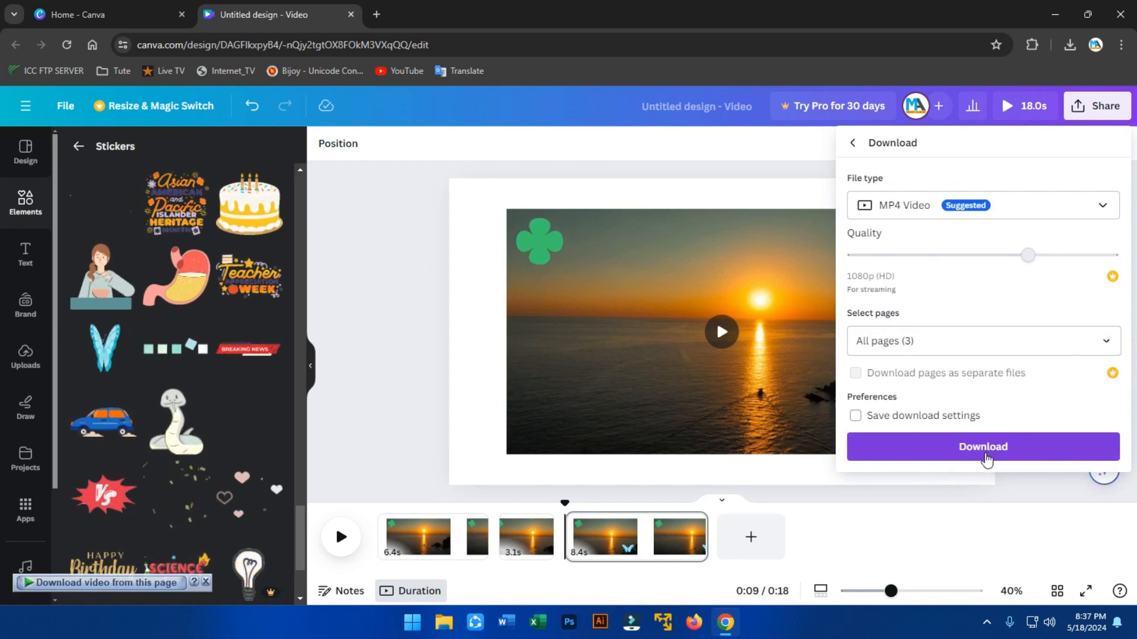
click(1048, 208)
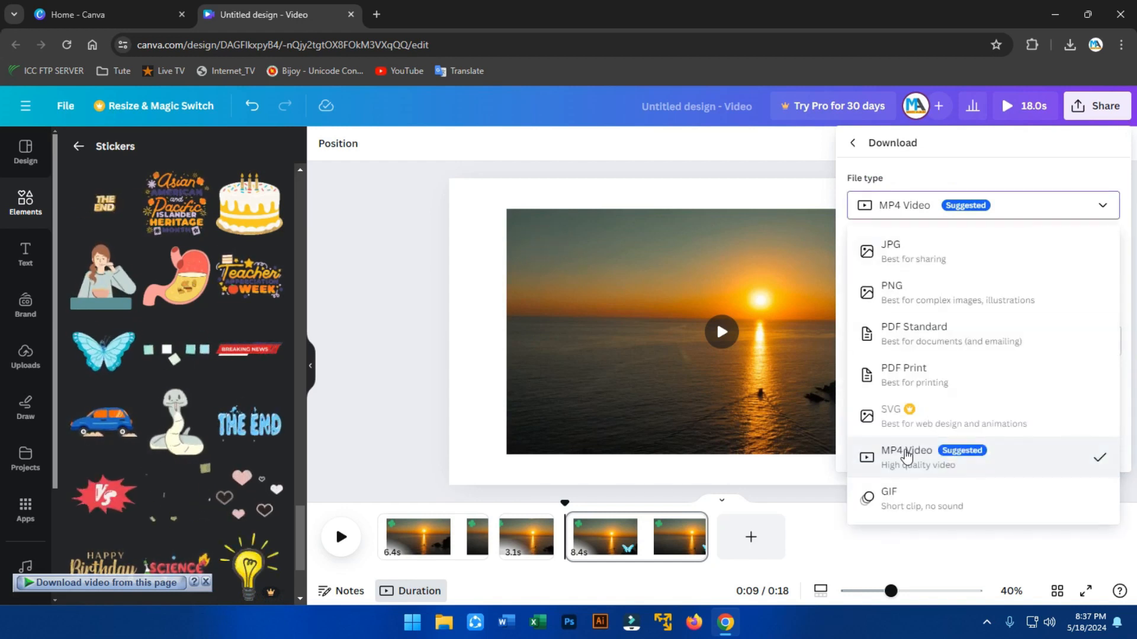
click(1034, 209)
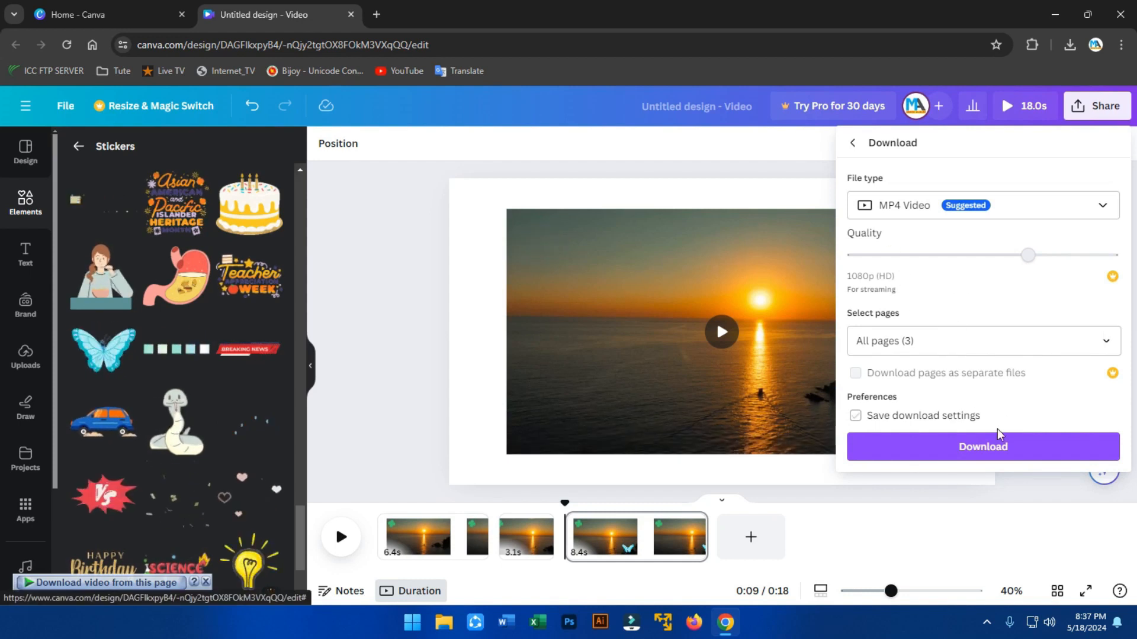
click(984, 450)
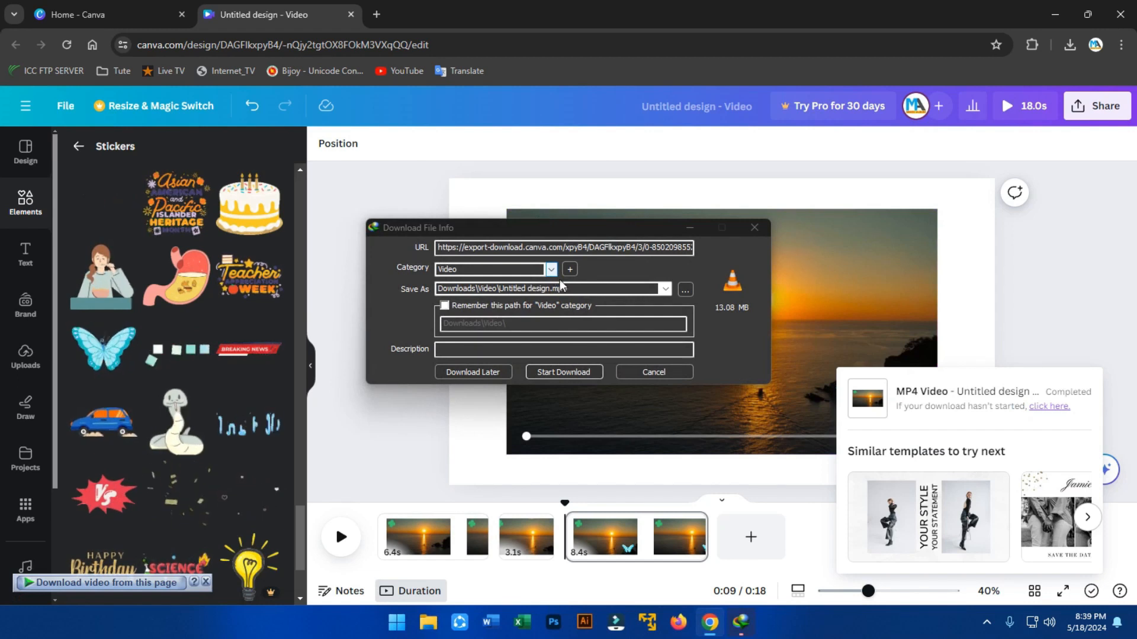
Save 'Untitled design.mp4' (13.08 MB) to Downloads\Video and open it in VLC.
click(563, 371)
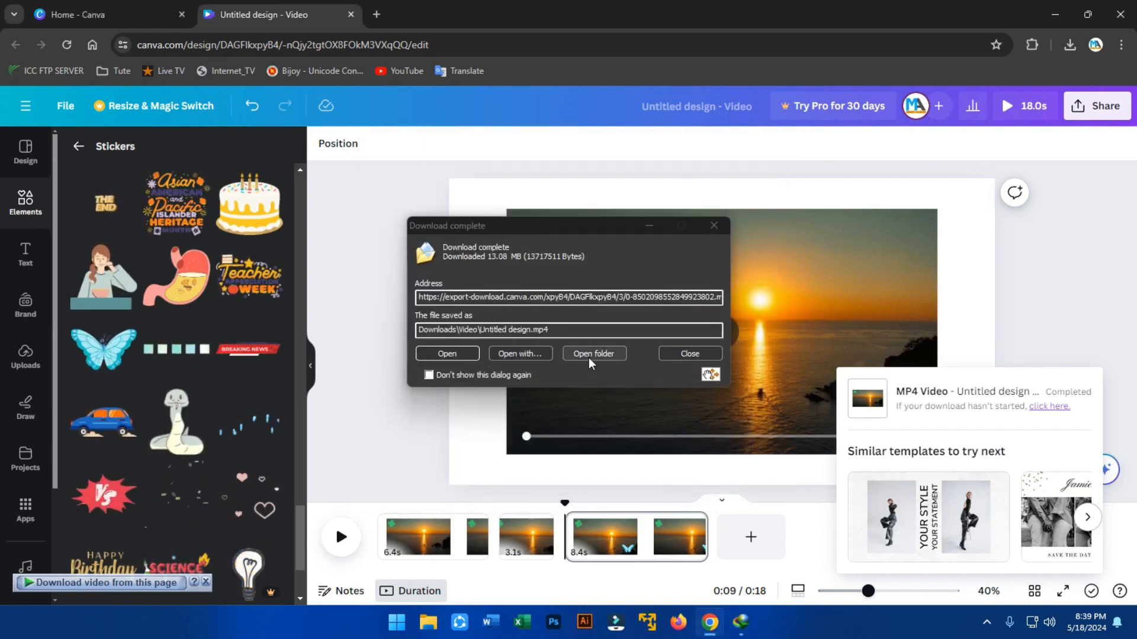
click(454, 355)
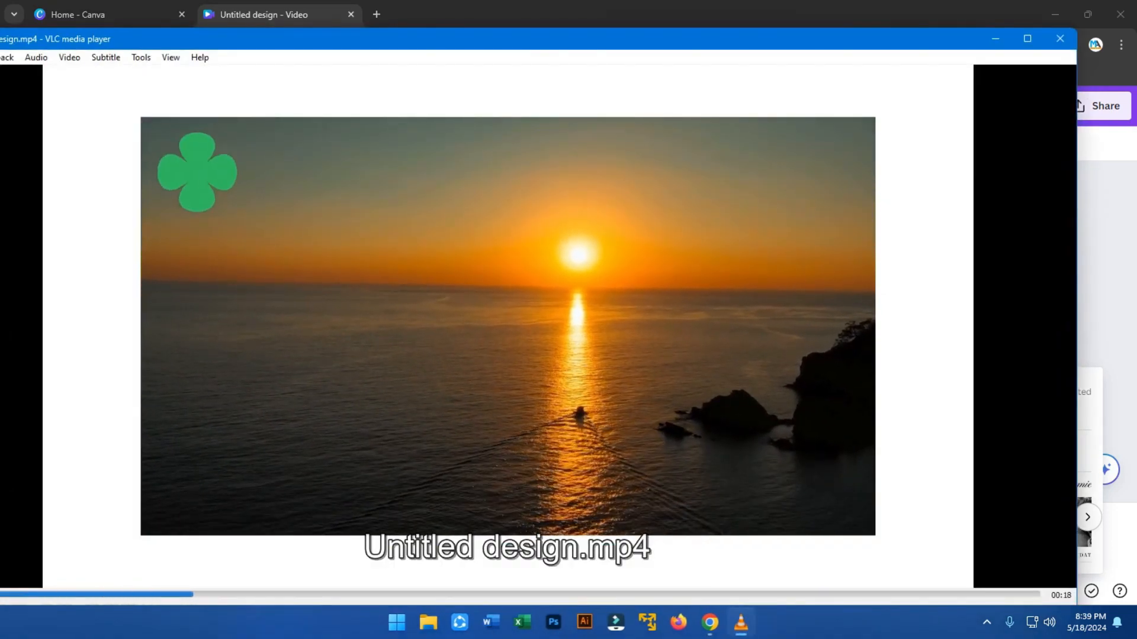
Skip the sunset video ahead to about 00:09, then close VLC media player.
click(508, 594)
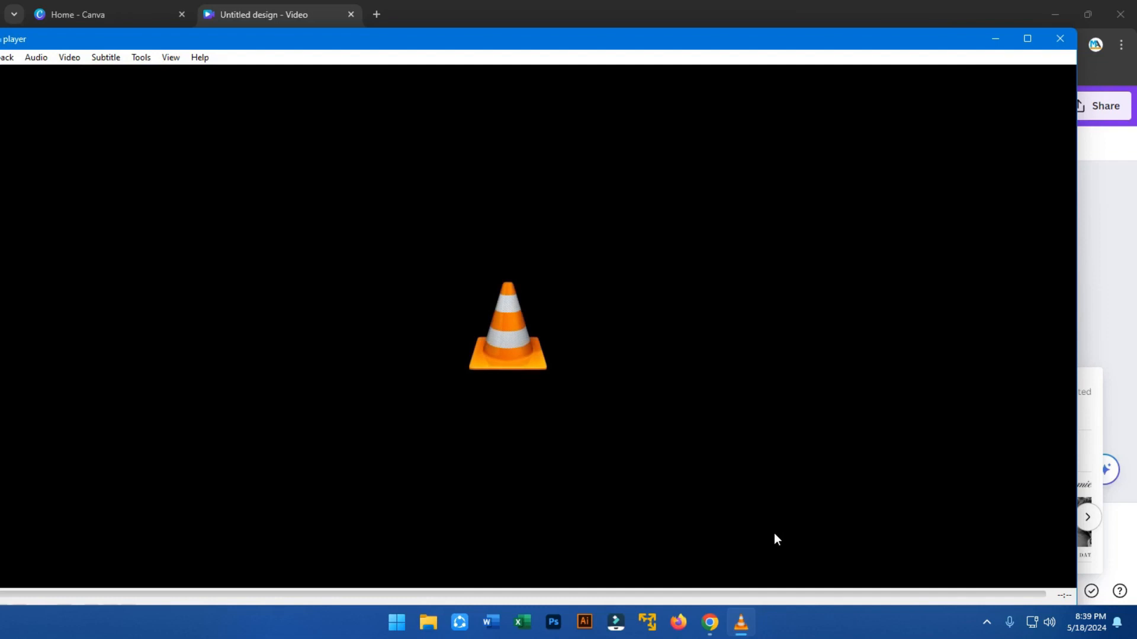
click(1060, 39)
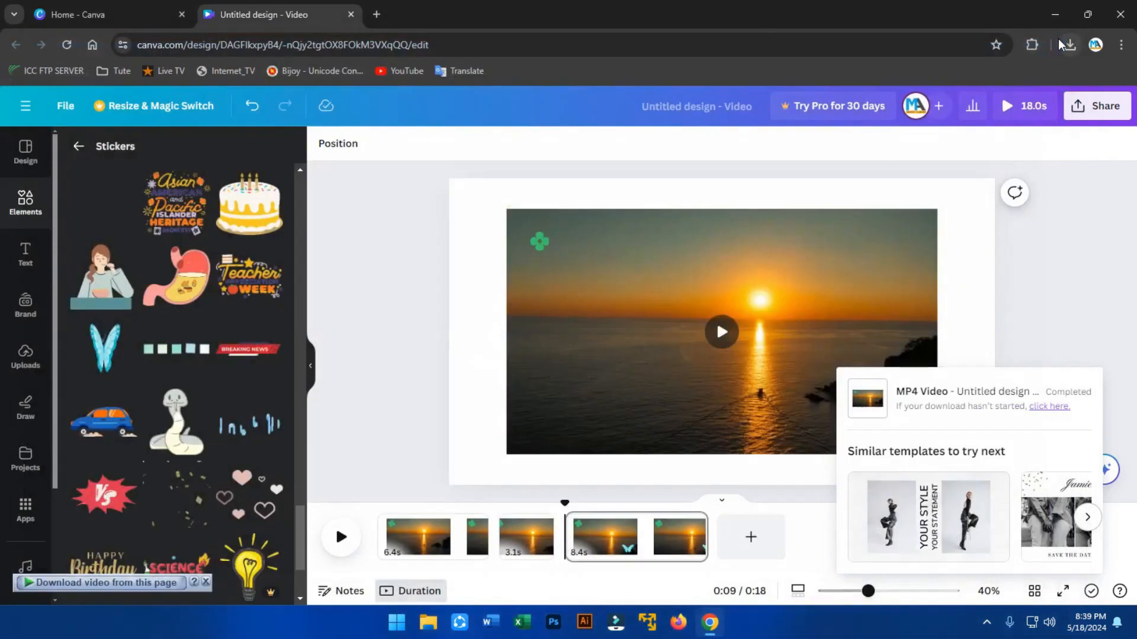
Show Canva's Text library of font combinations beside the sunset video.
click(26, 255)
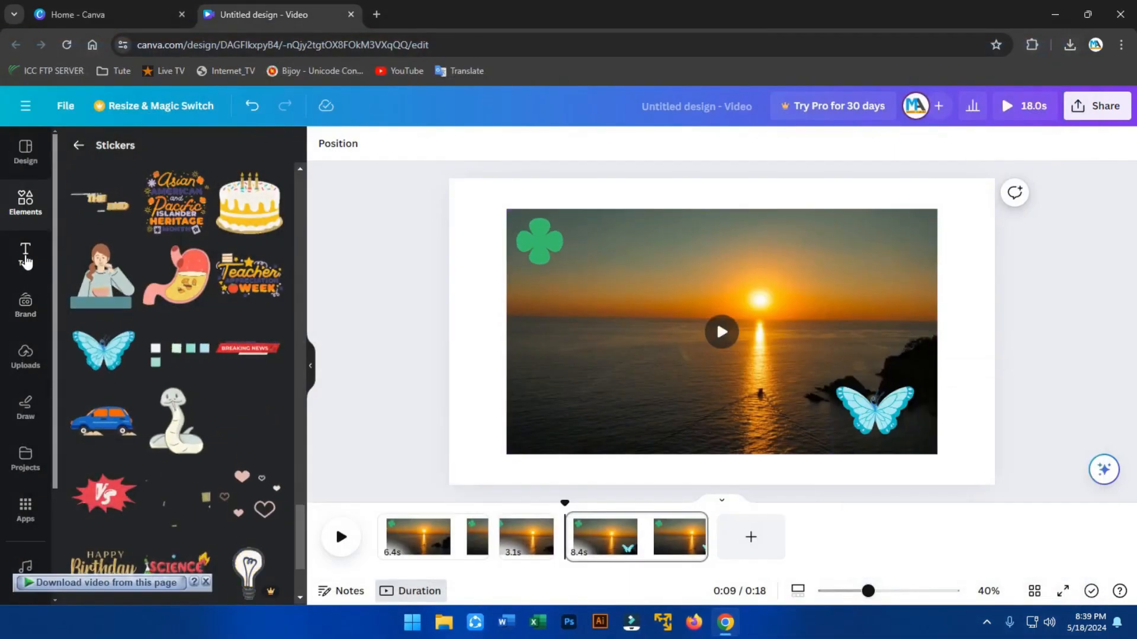
scroll(183, 308, down, 5)
scroll(185, 316, up, 6)
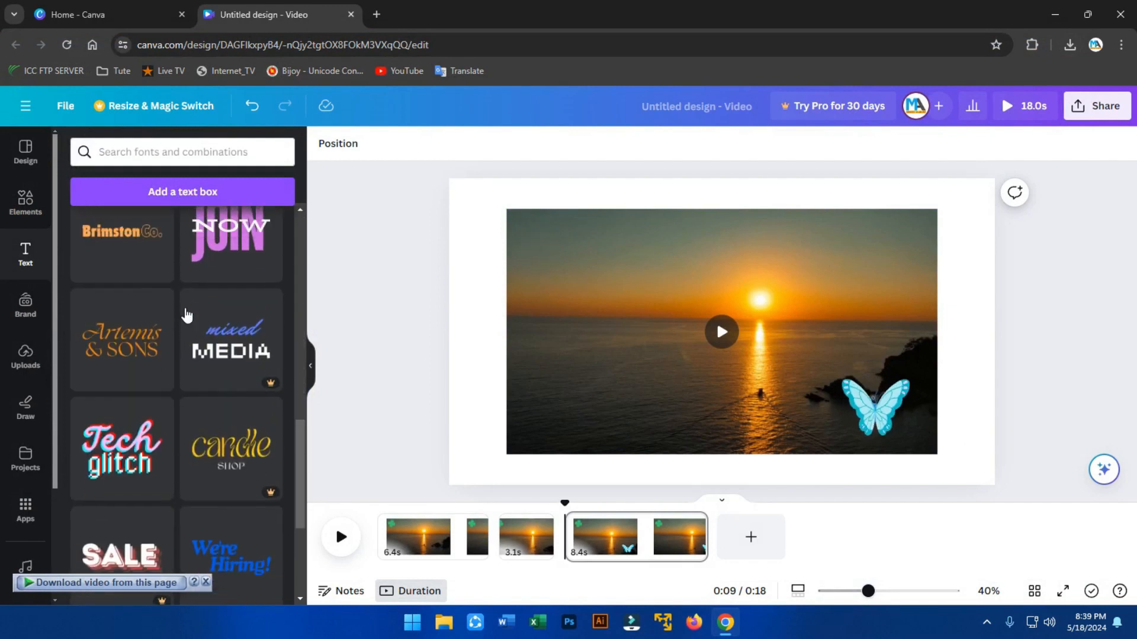